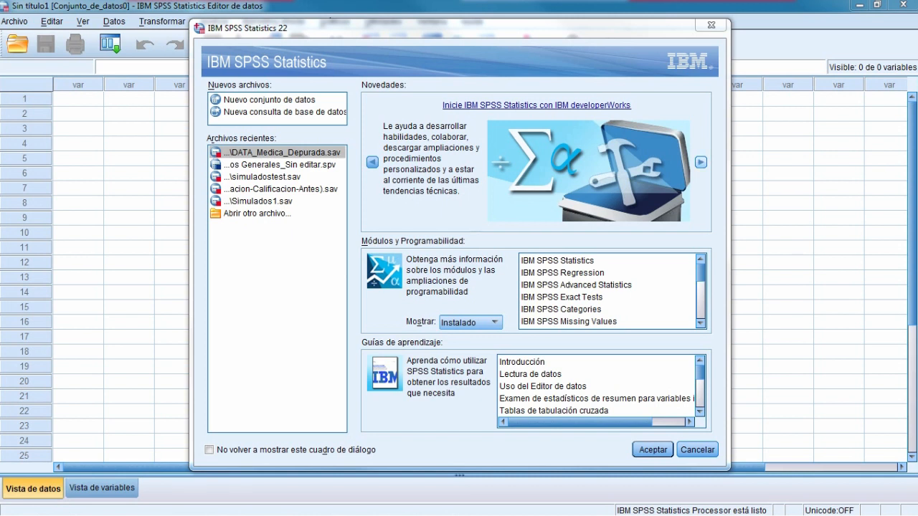
Step: Browse the Novedades items in the welcome dialog and list the modules that are No instalado
{"action": "left_click", "coordinate": [700, 162]}
{"action": "left_click", "coordinate": [701, 162]}
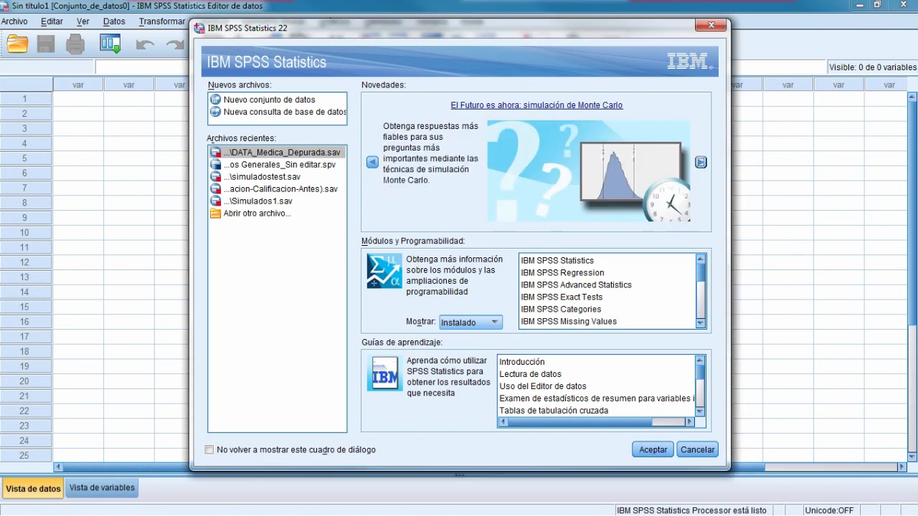
{"action": "left_click", "coordinate": [701, 162]}
{"action": "left_click", "coordinate": [701, 162]}
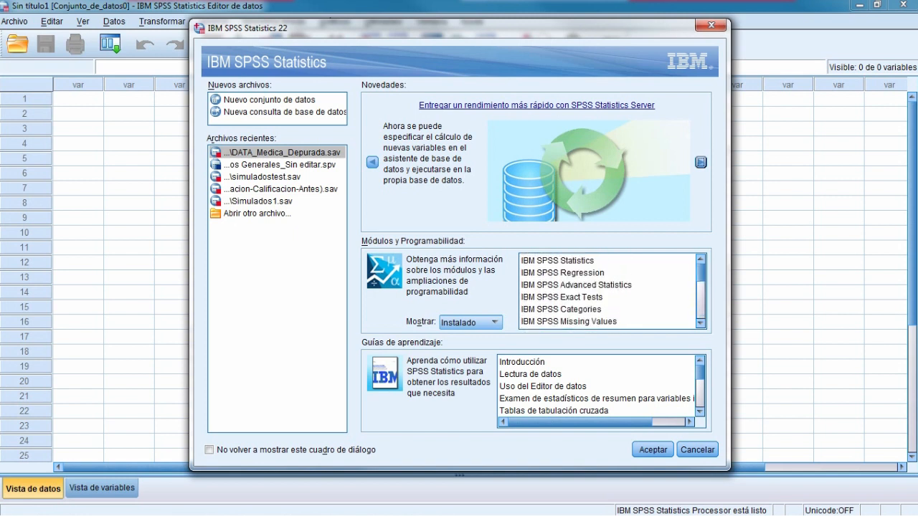
{"action": "left_click", "coordinate": [493, 323]}
{"action": "key", "text": "Down"}
{"action": "key", "text": "Return"}
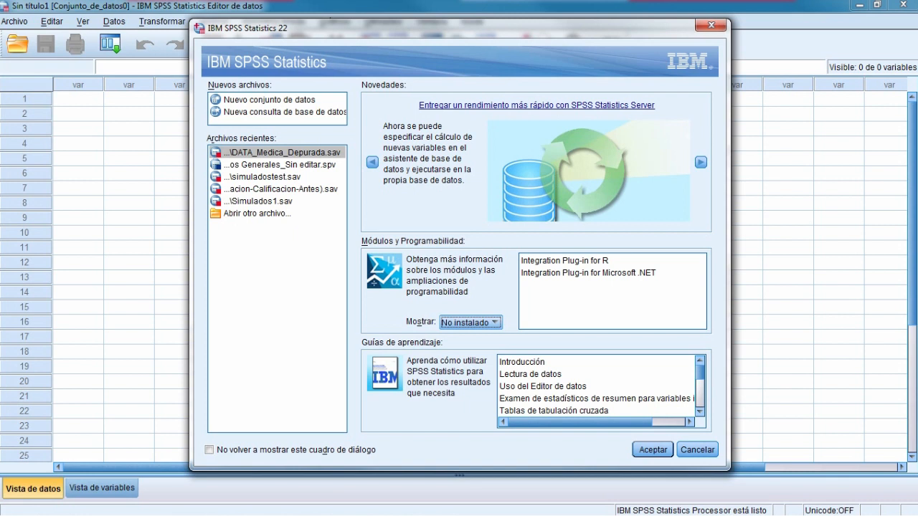
Step: Look through the Guías de aprendizaje list down to Características de ahorro de tiempo, and dismiss the welcome dialog
{"action": "left_click", "coordinate": [531, 374]}
{"action": "left_click_drag", "start_coordinate": [700, 372], "coordinate": [700, 398]}
{"action": "left_click", "coordinate": [565, 377]}
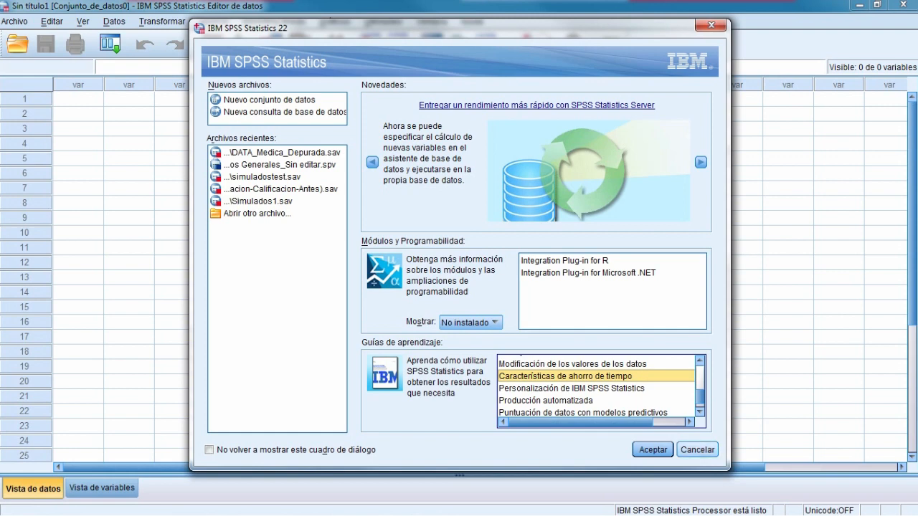
{"action": "left_click", "coordinate": [697, 450]}
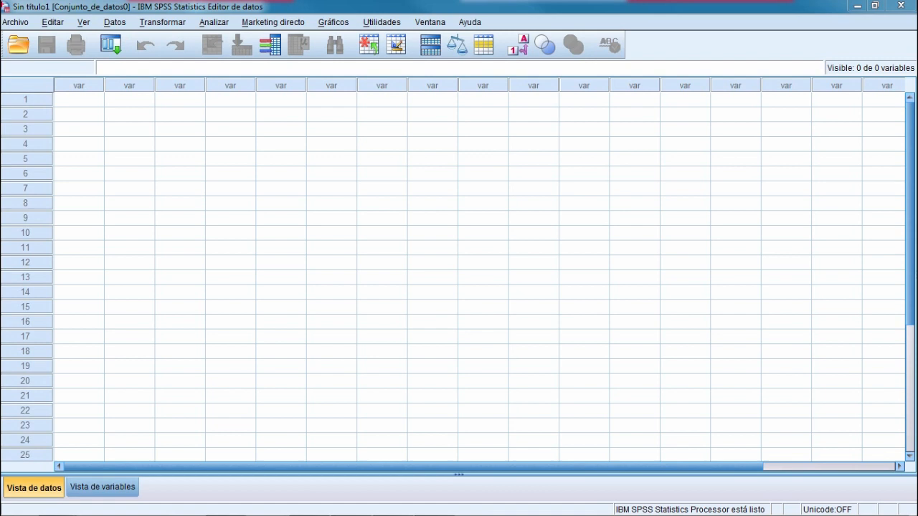
Step: Open the data file DATA_Medica_Depurada.sav from the Datos folder inside Material Statistics 22 on the Desktop
{"action": "left_click", "coordinate": [16, 49]}
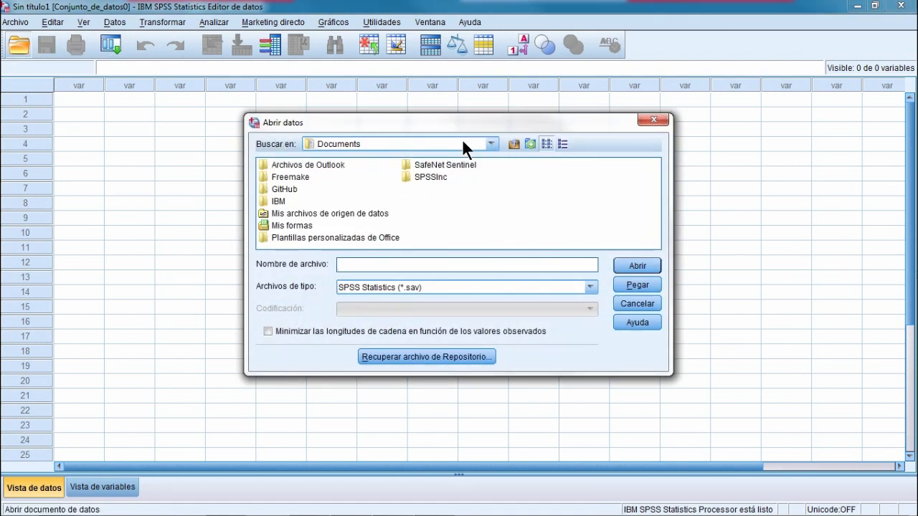
{"action": "left_click", "coordinate": [465, 144]}
{"action": "left_click", "coordinate": [381, 155]}
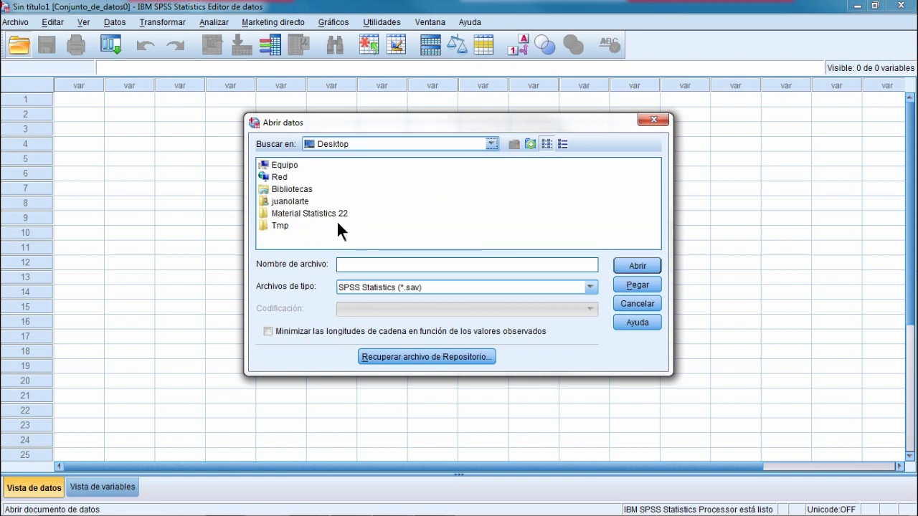
{"action": "left_click", "coordinate": [298, 213]}
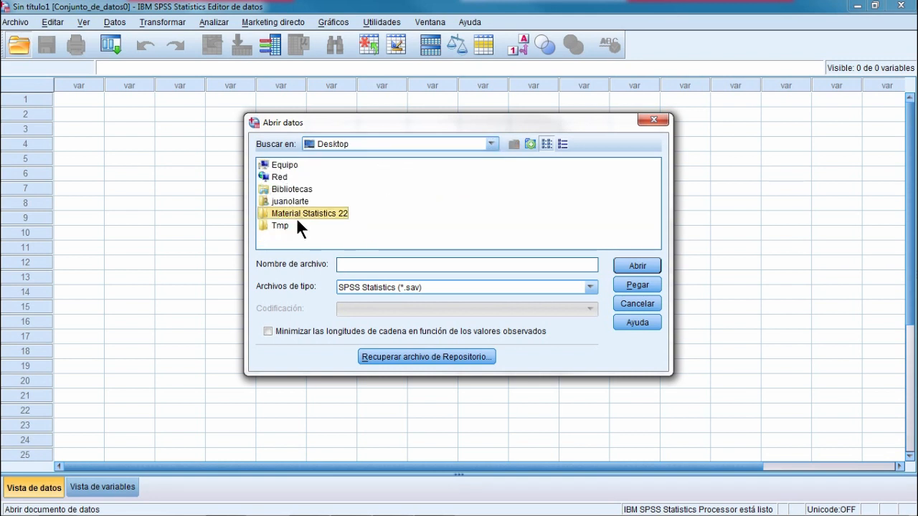
{"action": "double_click", "coordinate": [266, 213]}
{"action": "double_click", "coordinate": [271, 165]}
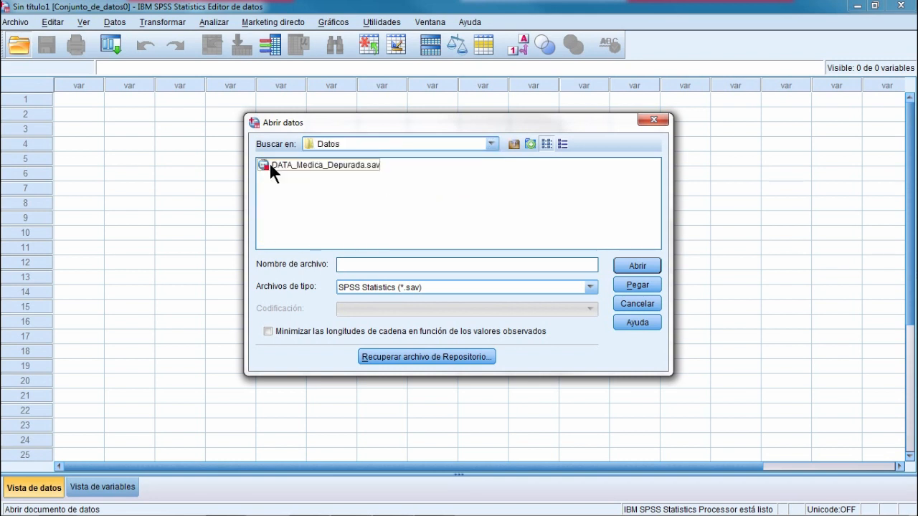
{"action": "left_click", "coordinate": [308, 164]}
{"action": "left_click", "coordinate": [631, 264]}
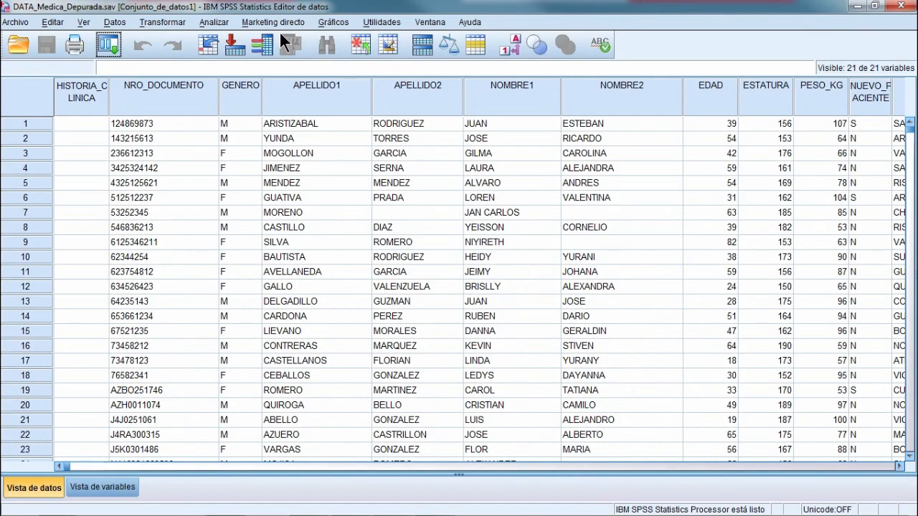
Step: Set up a Descriptivos analysis with the variables Edad, Estatura and Peso en Kilos
{"action": "left_click", "coordinate": [218, 23]}
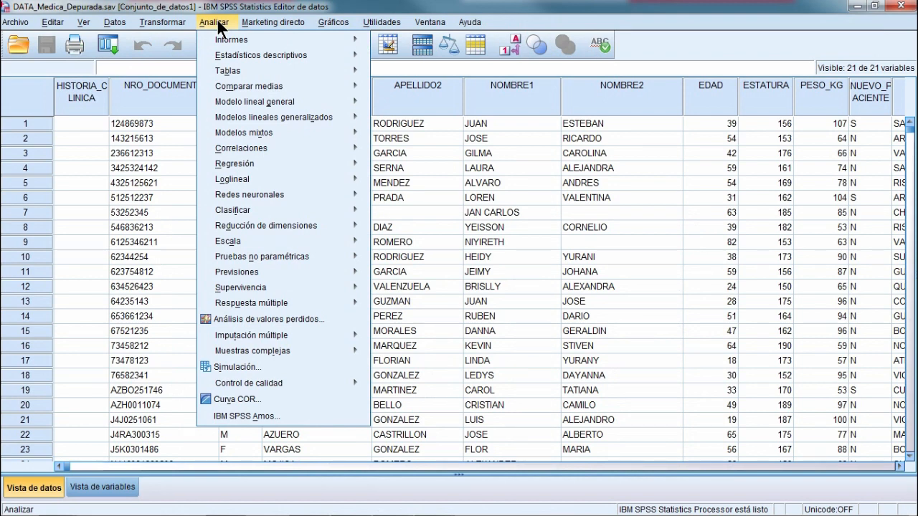
{"action": "mouse_move", "coordinate": [291, 60]}
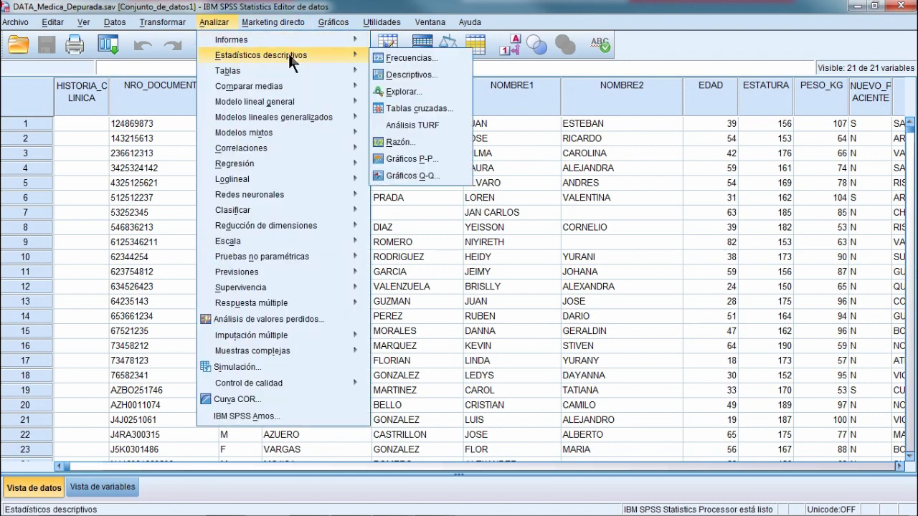
{"action": "left_click", "coordinate": [425, 72]}
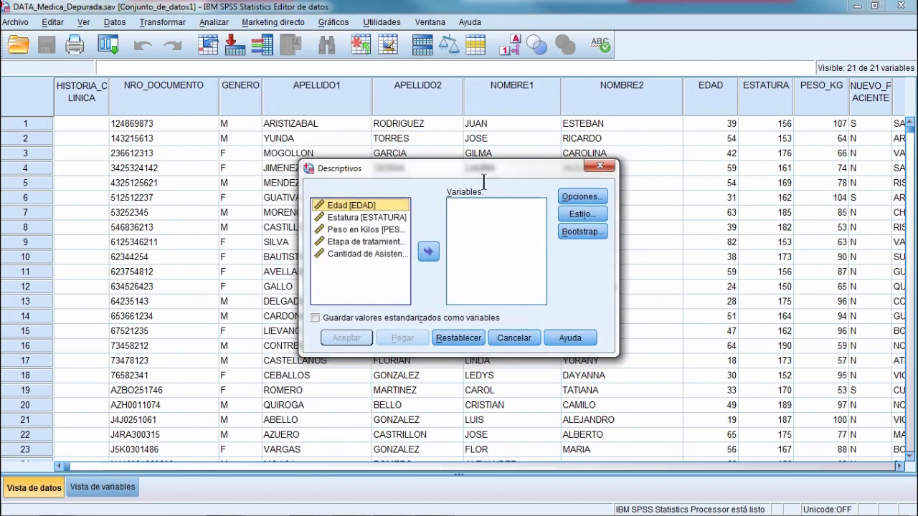
{"action": "left_click", "coordinate": [429, 251]}
{"action": "left_click", "coordinate": [349, 205]}
{"action": "left_click", "coordinate": [428, 251]}
{"action": "left_click", "coordinate": [360, 206]}
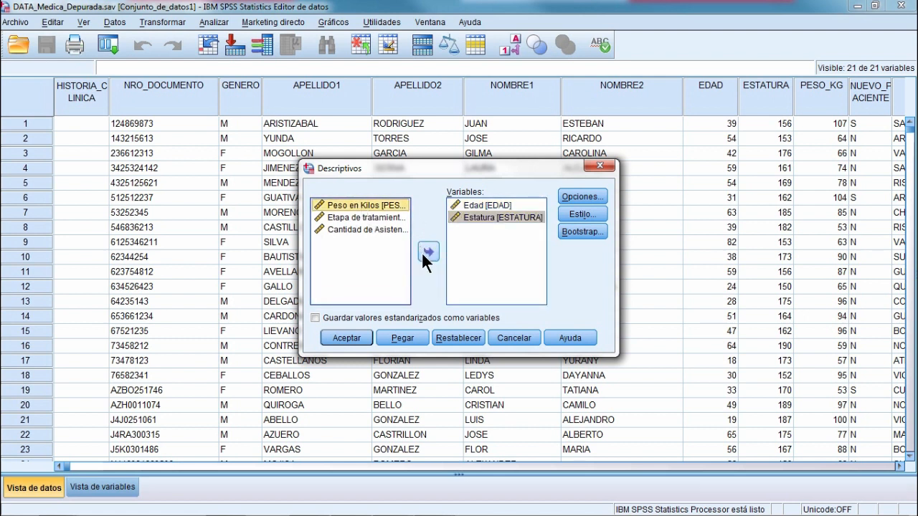
{"action": "left_click", "coordinate": [429, 252]}
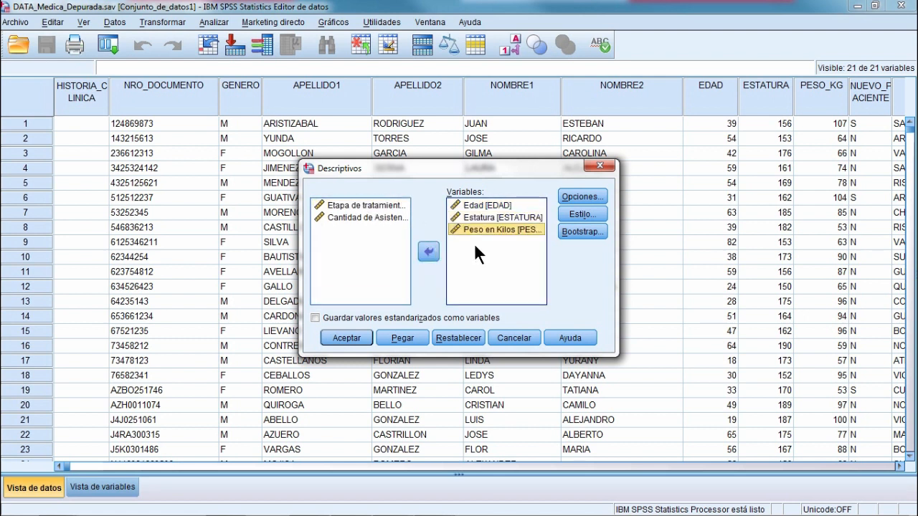
Step: Define a conditional table style for the Estadísticos descriptivos table, using the value Media and the dimension Columnas
{"action": "left_click", "coordinate": [582, 213]}
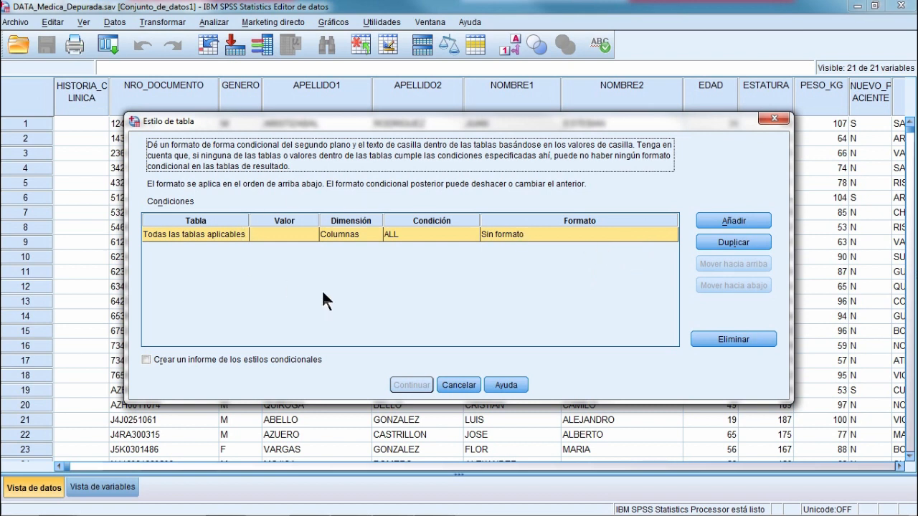
{"action": "left_click", "coordinate": [234, 233]}
{"action": "left_click", "coordinate": [208, 261]}
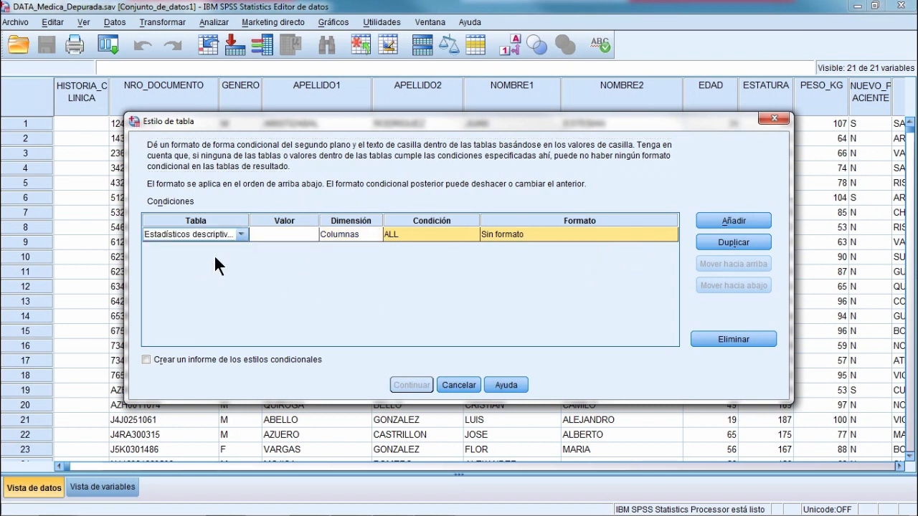
{"action": "left_click", "coordinate": [294, 234]}
{"action": "left_click", "coordinate": [311, 235]}
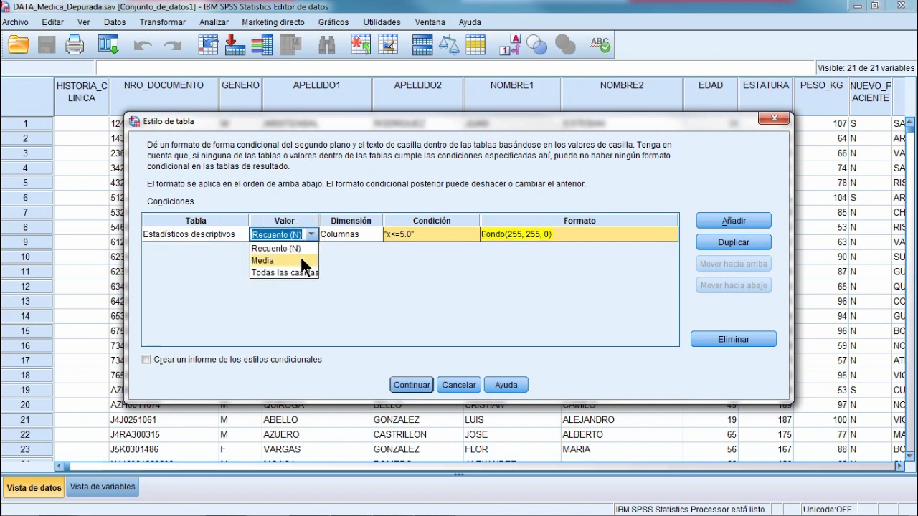
{"action": "left_click", "coordinate": [300, 261]}
{"action": "left_click", "coordinate": [371, 235]}
{"action": "left_click", "coordinate": [363, 247]}
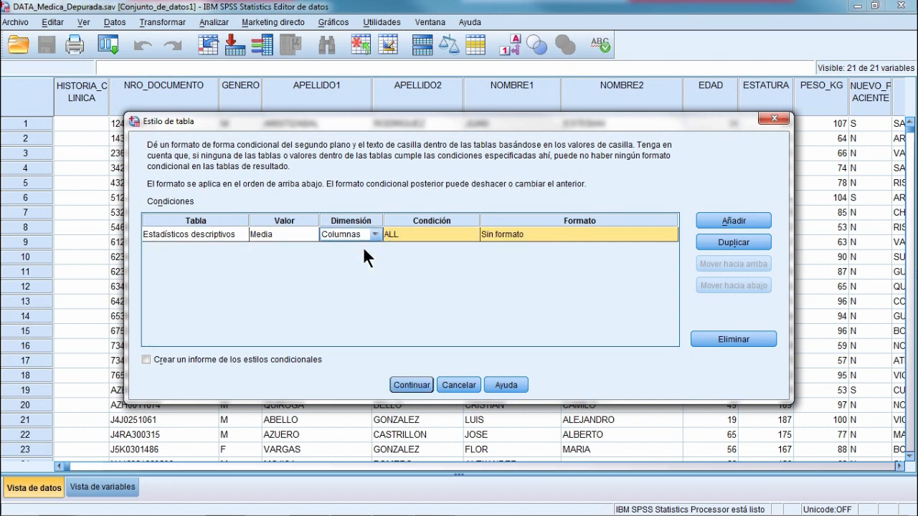
Step: Base the table style on the condition Mayor o igual que with the value 50
{"action": "left_click", "coordinate": [456, 234]}
{"action": "left_click", "coordinate": [472, 235]}
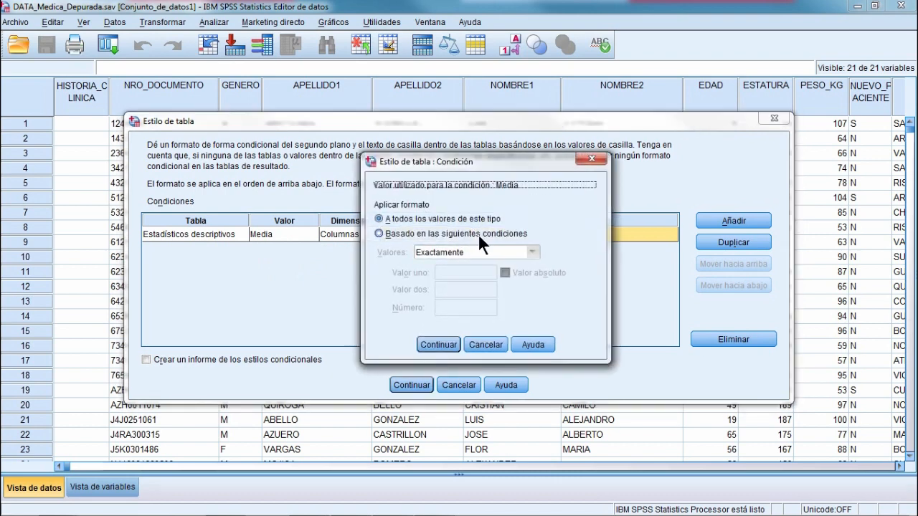
{"action": "left_click", "coordinate": [407, 234]}
{"action": "left_click", "coordinate": [532, 251]}
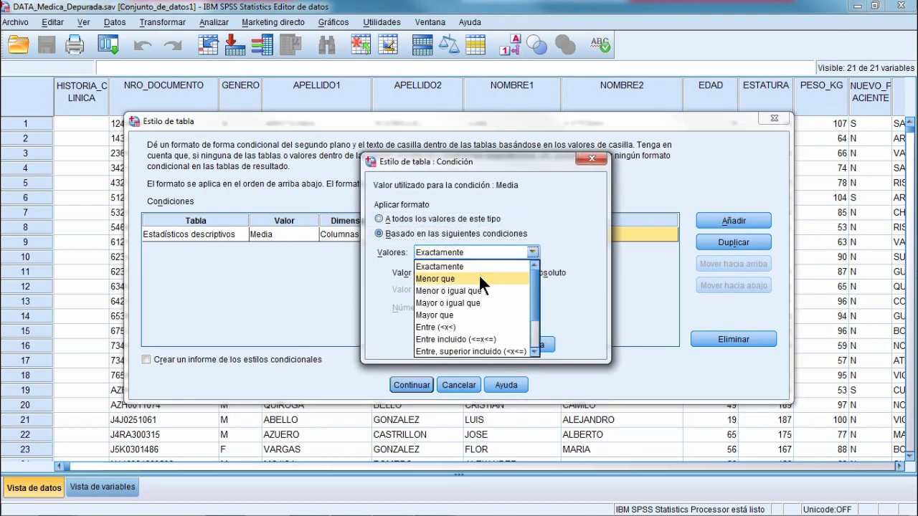
{"action": "left_click", "coordinate": [476, 303]}
{"action": "left_click", "coordinate": [453, 275]}
{"action": "type", "text": "50"}
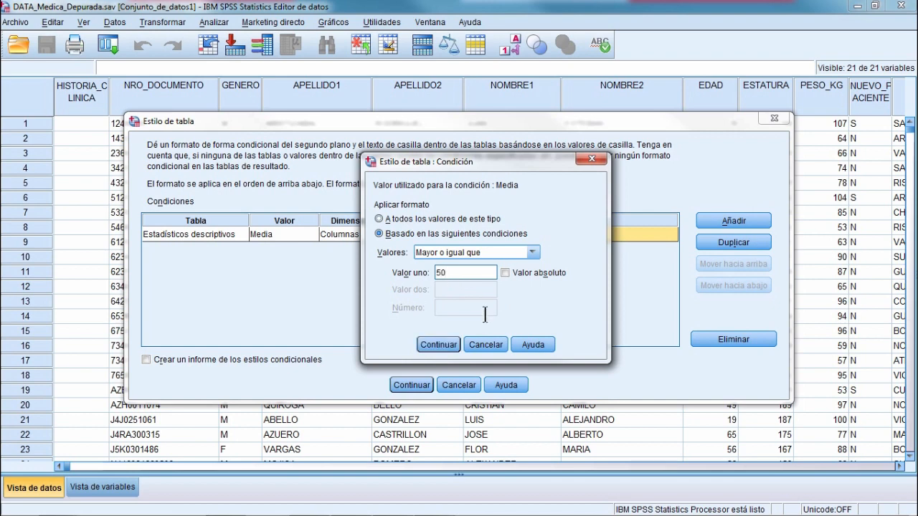
{"action": "left_click", "coordinate": [438, 344]}
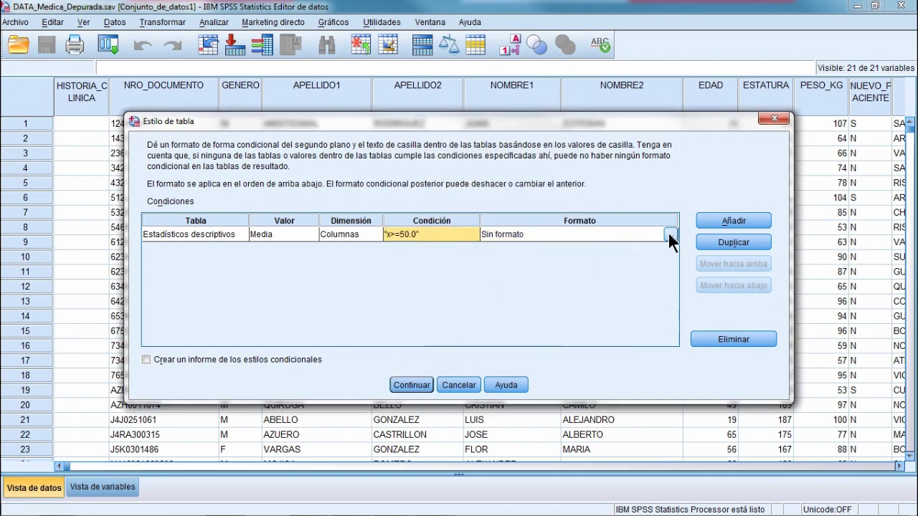
Step: Format the matching cells with a dark green background and bold white text, and run the Descriptivos analysis
{"action": "left_click", "coordinate": [671, 235]}
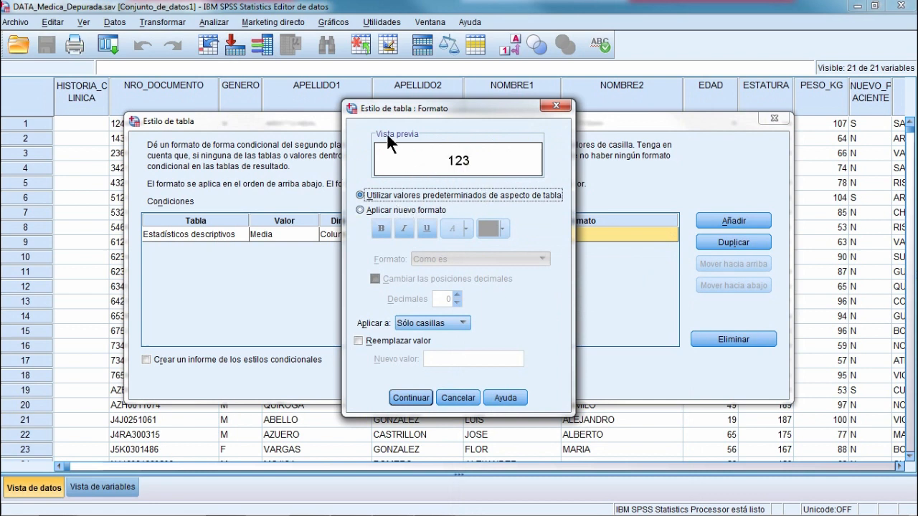
{"action": "left_click", "coordinate": [361, 210]}
{"action": "left_click", "coordinate": [503, 228]}
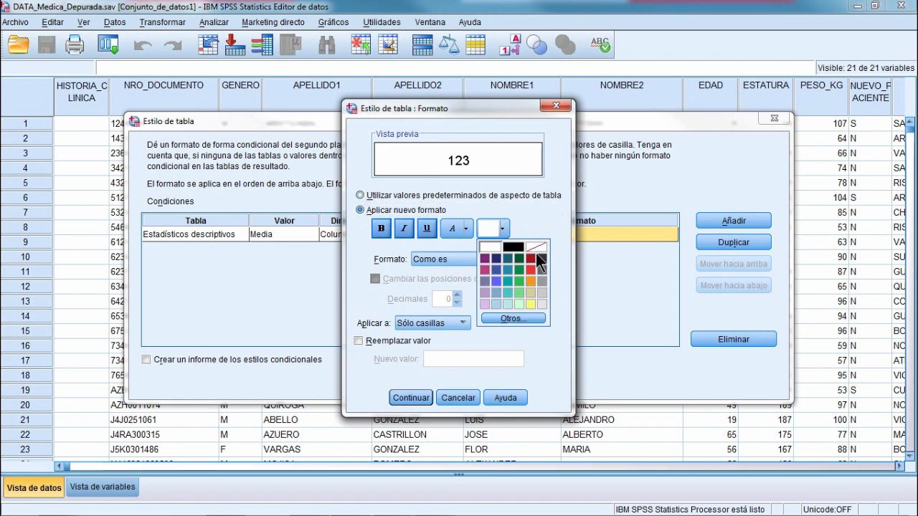
{"action": "left_click", "coordinate": [519, 260]}
{"action": "left_click", "coordinate": [381, 228]}
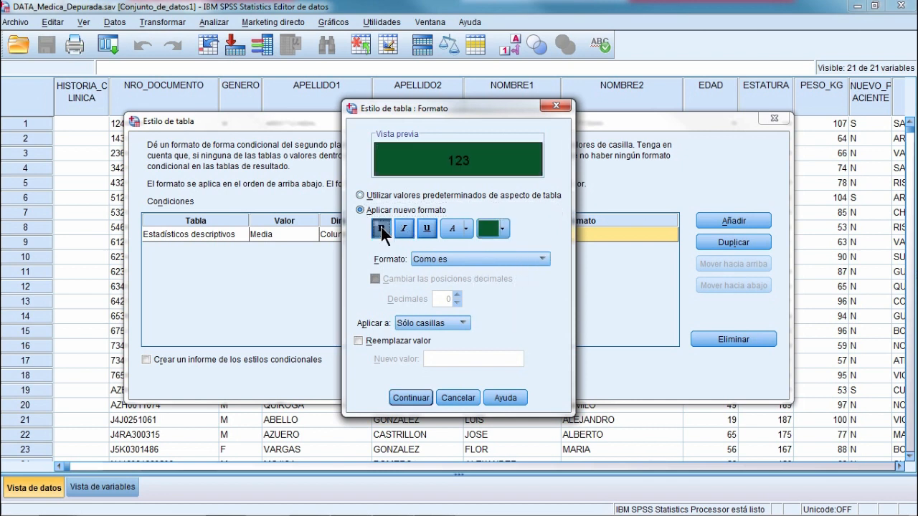
{"action": "left_click", "coordinate": [467, 228]}
{"action": "left_click", "coordinate": [456, 246]}
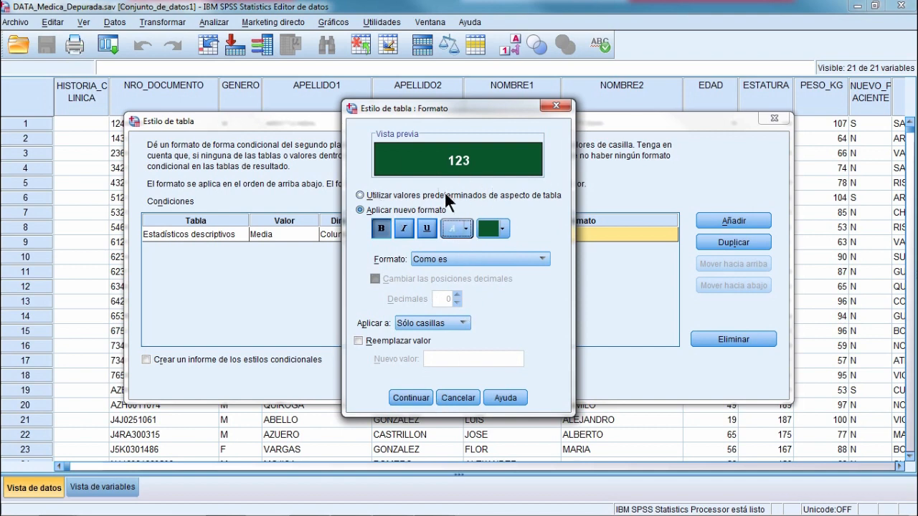
{"action": "left_click", "coordinate": [410, 398]}
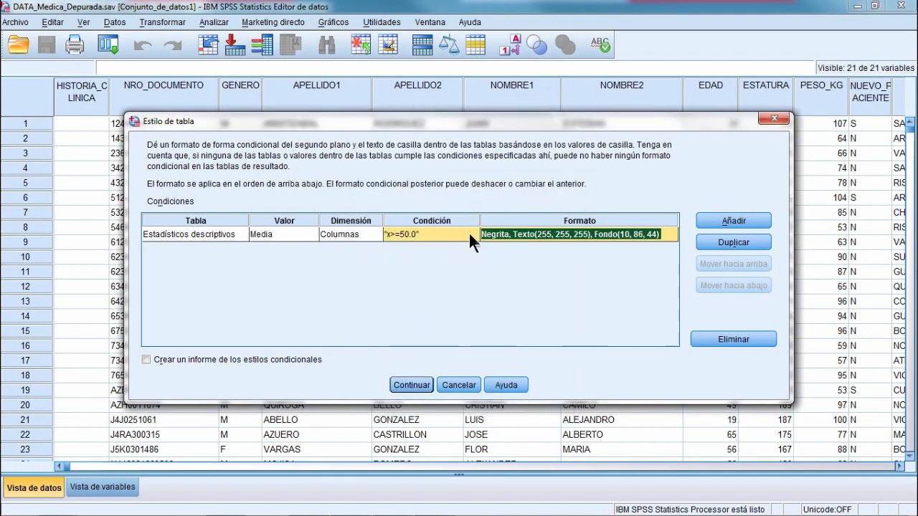
{"action": "left_click", "coordinate": [416, 384]}
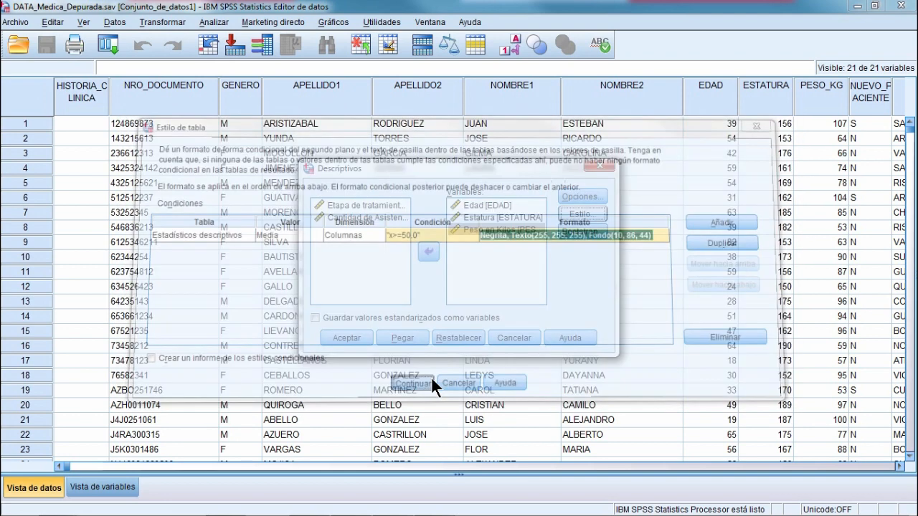
{"action": "left_click", "coordinate": [352, 337]}
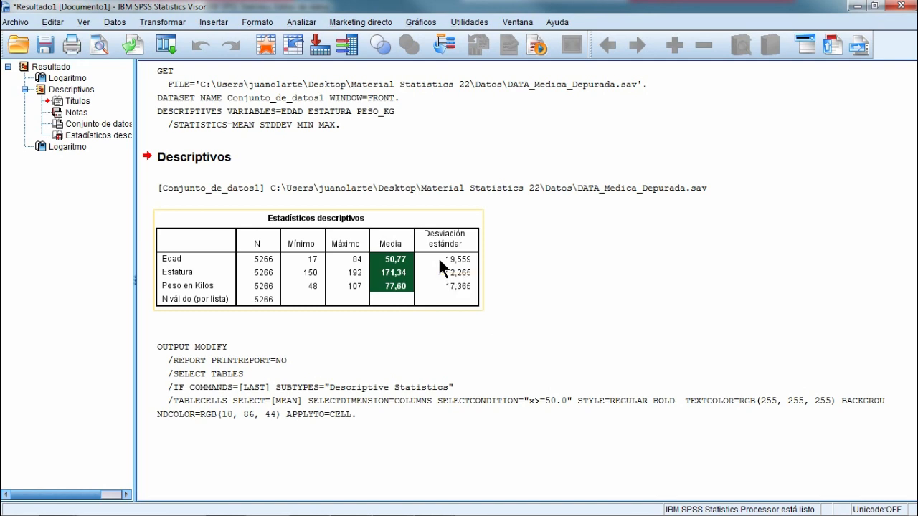
Step: Review the comment with author and creation date &[Fecha actual] for all tables in the Tablas dinámicas options, and apply the options
{"action": "left_click", "coordinate": [51, 22]}
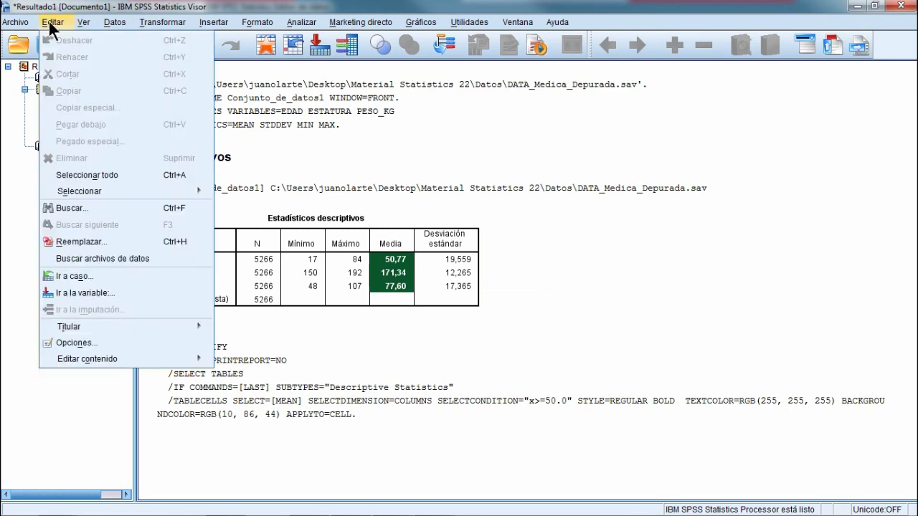
{"action": "left_click", "coordinate": [100, 337]}
{"action": "left_click", "coordinate": [423, 77]}
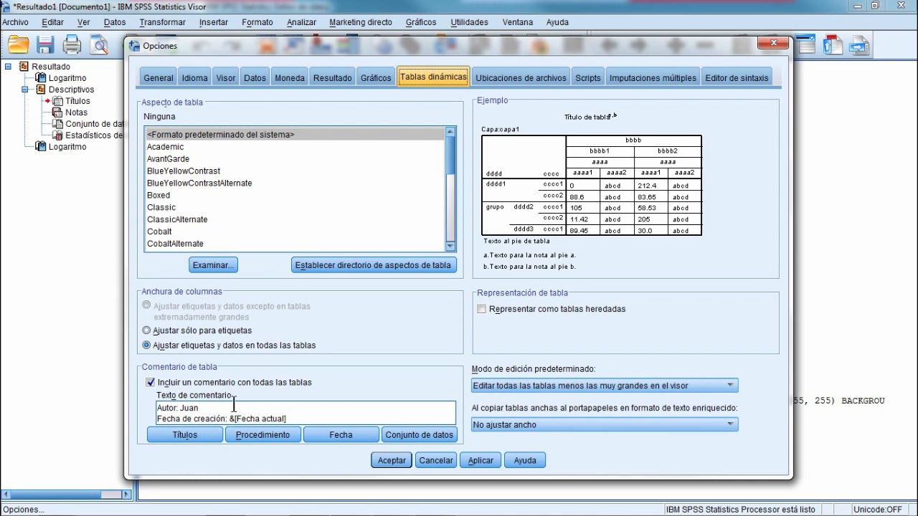
{"action": "left_click_drag", "start_coordinate": [200, 408], "coordinate": [152, 407]}
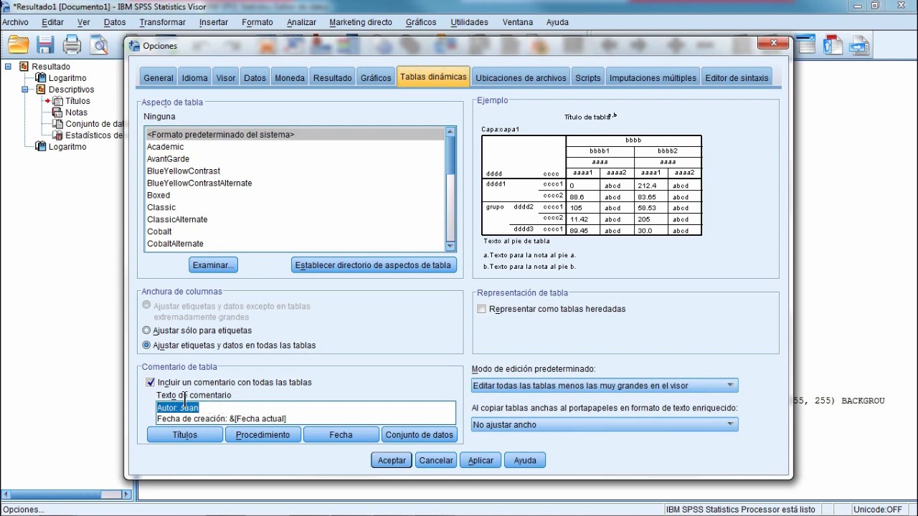
{"action": "left_click", "coordinate": [295, 417]}
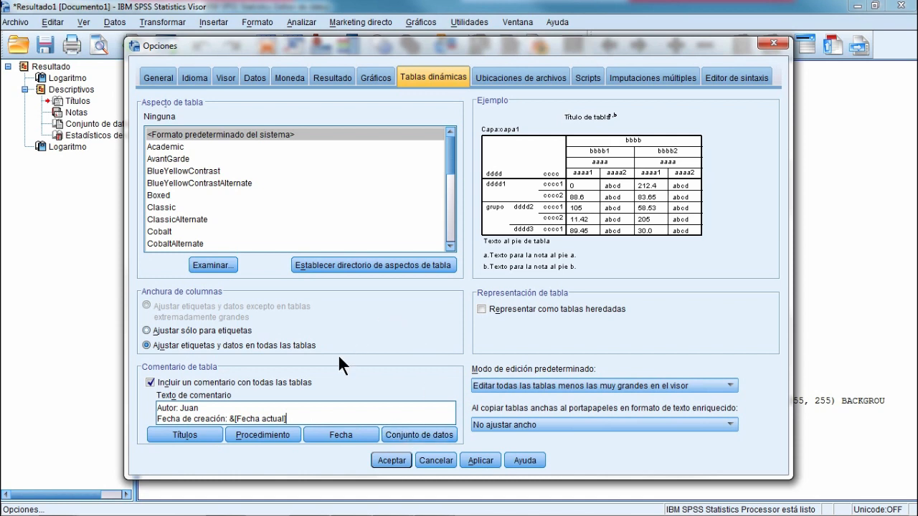
{"action": "left_click", "coordinate": [391, 457]}
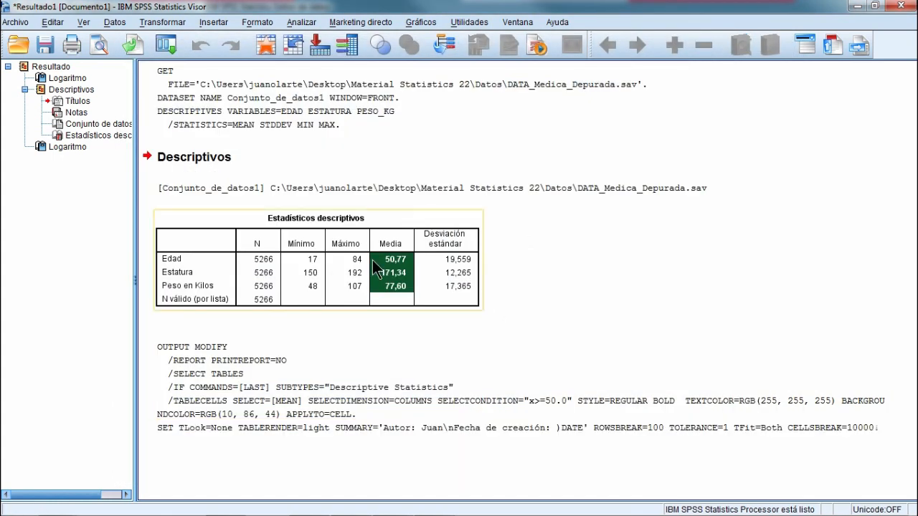
Step: Start a custom table with Departamento in the rows and Género nested inside it
{"action": "mouse_move", "coordinate": [374, 268]}
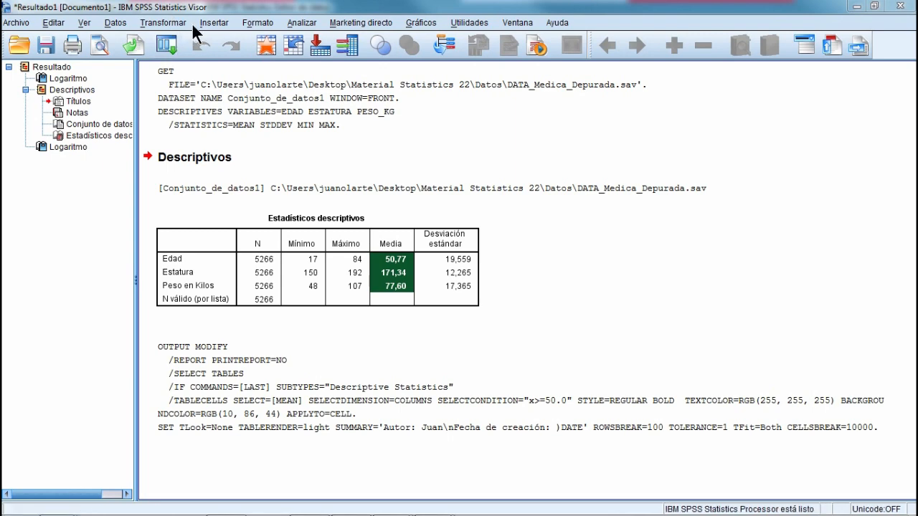
{"action": "left_click", "coordinate": [302, 22]}
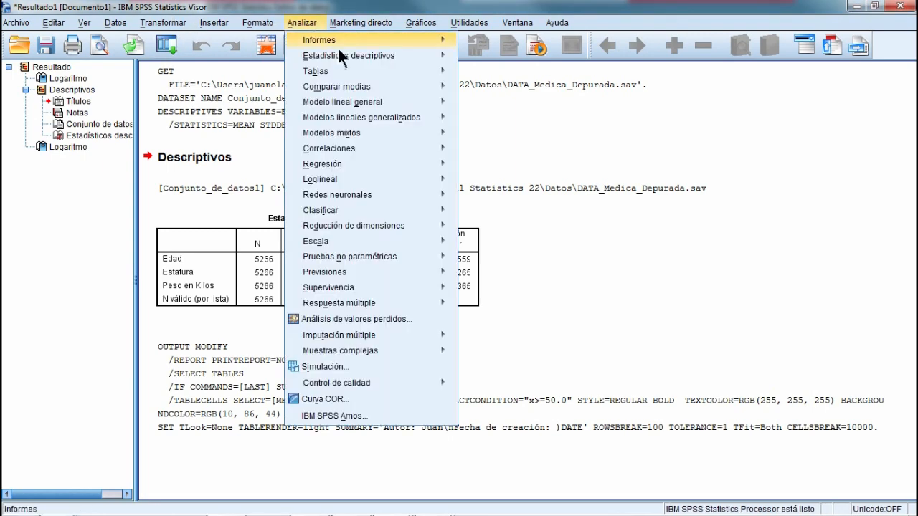
{"action": "mouse_move", "coordinate": [366, 72]}
{"action": "left_click", "coordinate": [501, 73]}
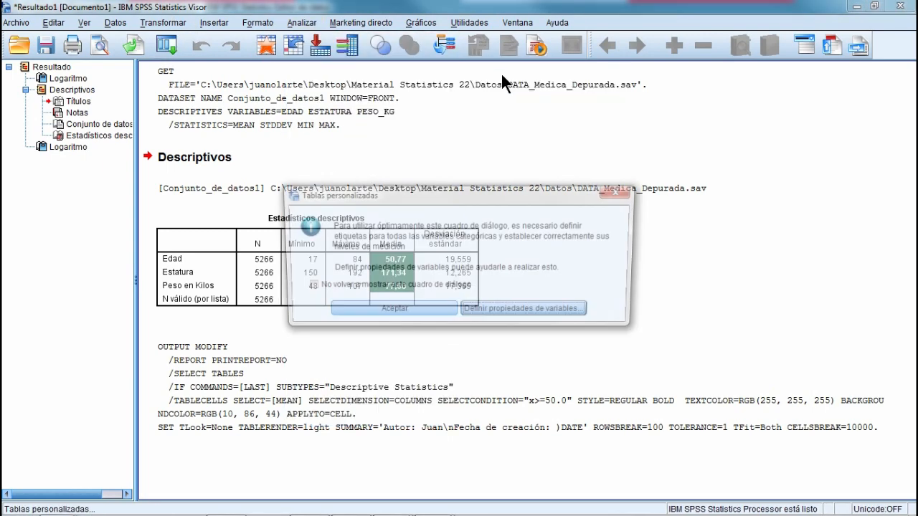
{"action": "left_click", "coordinate": [409, 312]}
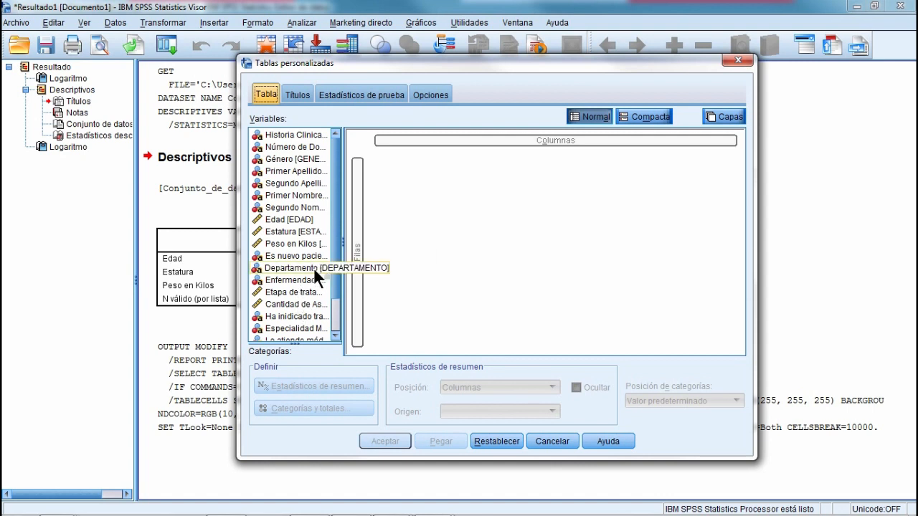
{"action": "left_click_drag", "start_coordinate": [280, 269], "coordinate": [362, 245]}
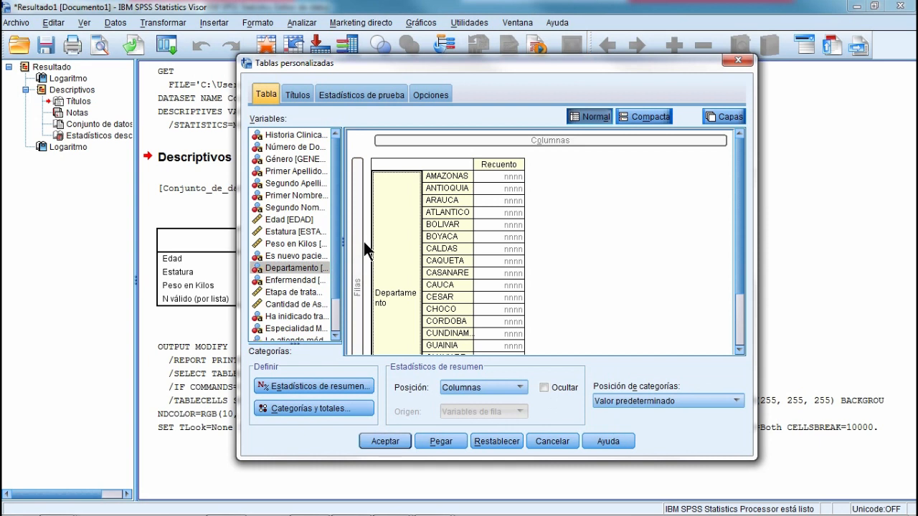
{"action": "left_click_drag", "start_coordinate": [285, 160], "coordinate": [451, 241]}
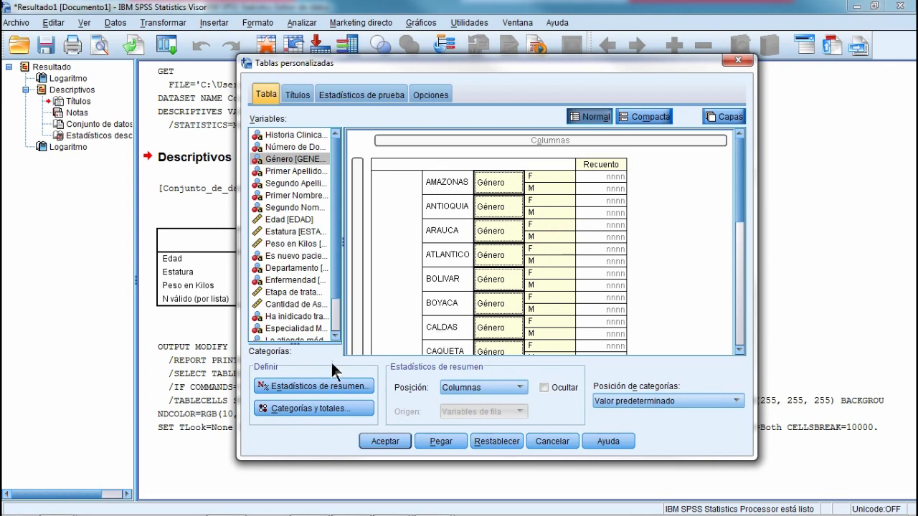
Step: Add the summary statistic % del N de columna to Género and generate the custom table
{"action": "left_click", "coordinate": [303, 388]}
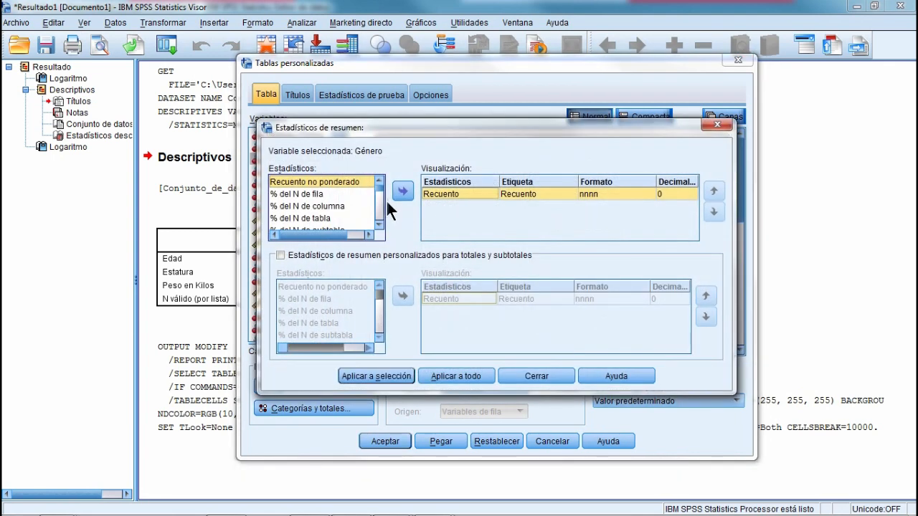
{"action": "left_click", "coordinate": [329, 206]}
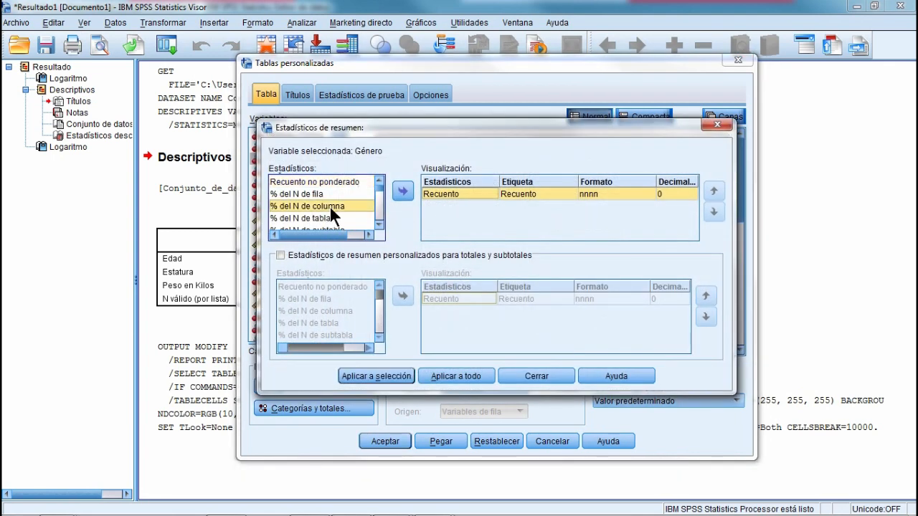
{"action": "left_click", "coordinate": [404, 191]}
{"action": "left_click", "coordinate": [406, 374]}
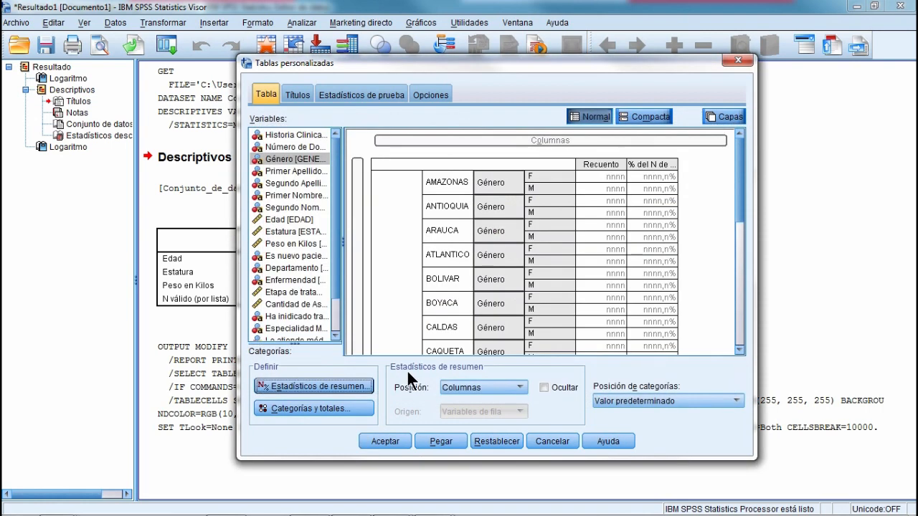
{"action": "left_click", "coordinate": [386, 439]}
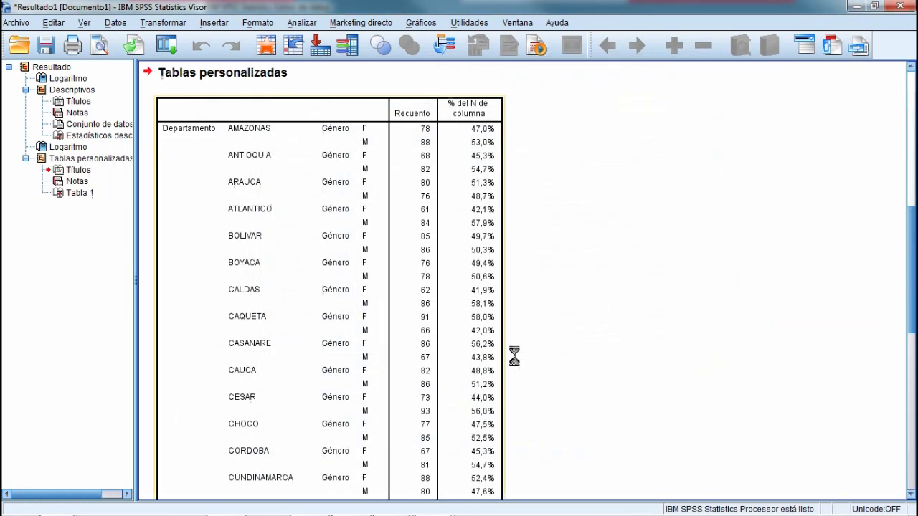
Step: Examine the custom table's counts and column percentages by department and gender, along with its author and date comment
{"action": "scroll", "coordinate": [463, 105], "scroll_direction": "up", "scroll_amount": 5}
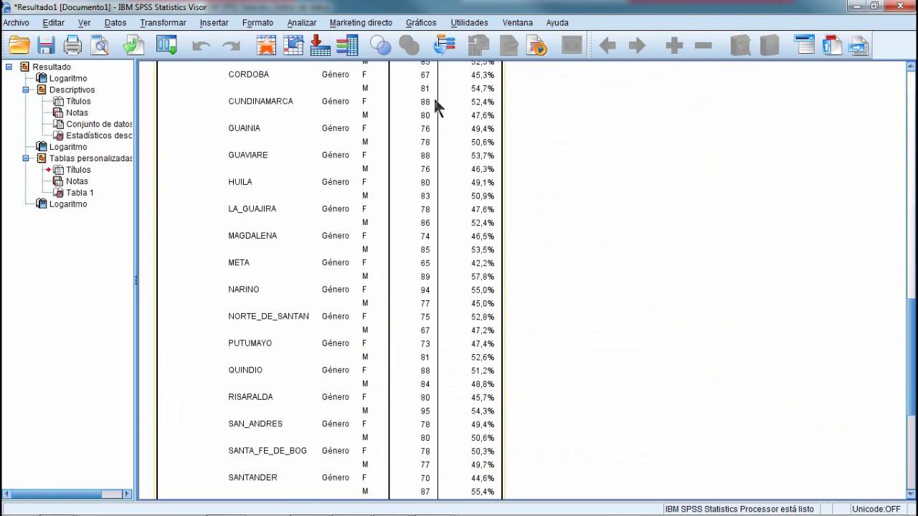
{"action": "scroll", "coordinate": [441, 115], "scroll_direction": "up", "scroll_amount": 10}
{"action": "scroll", "coordinate": [466, 237], "scroll_direction": "down", "scroll_amount": 2}
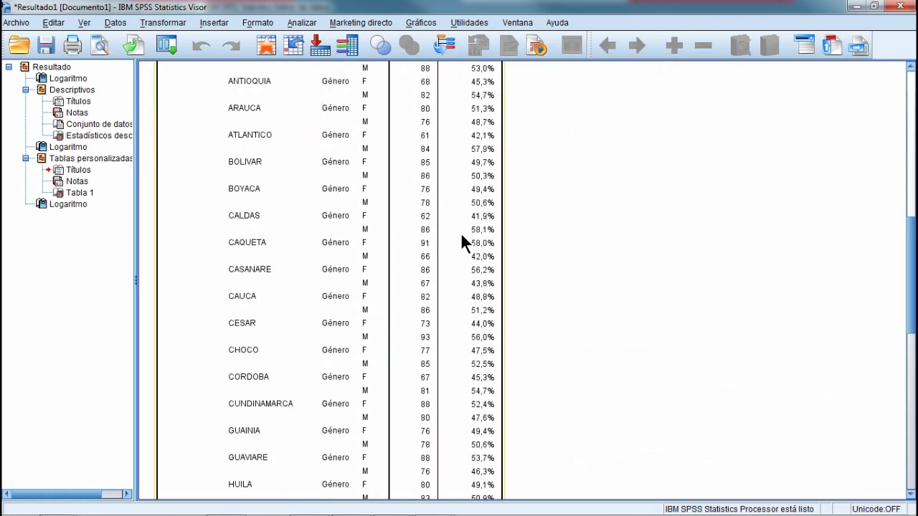
{"action": "scroll", "coordinate": [461, 236], "scroll_direction": "down", "scroll_amount": 5}
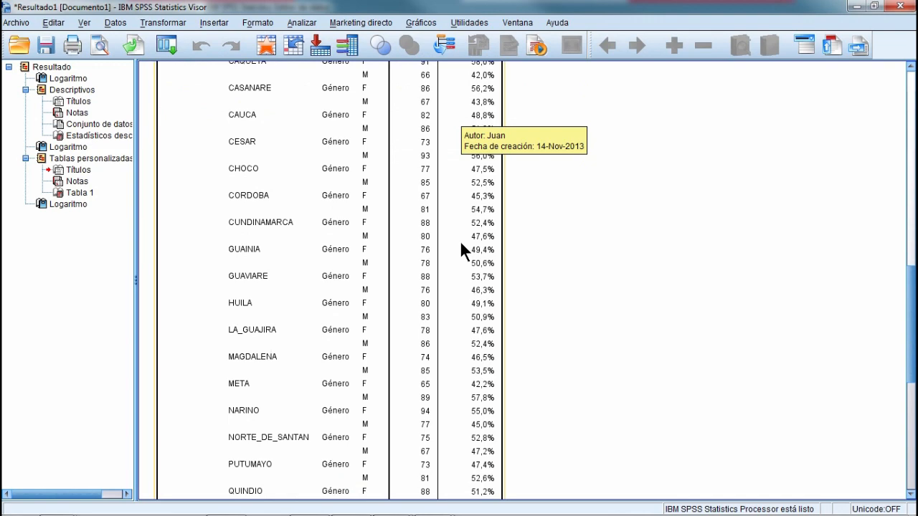
{"action": "scroll", "coordinate": [460, 242], "scroll_direction": "down", "scroll_amount": 5}
{"action": "scroll", "coordinate": [462, 263], "scroll_direction": "up", "scroll_amount": 2}
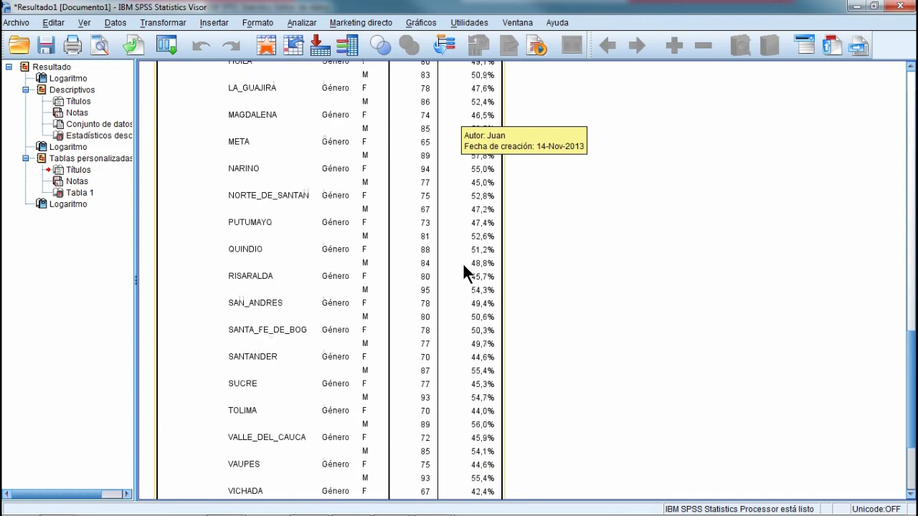
{"action": "scroll", "coordinate": [462, 263], "scroll_direction": "up", "scroll_amount": 10}
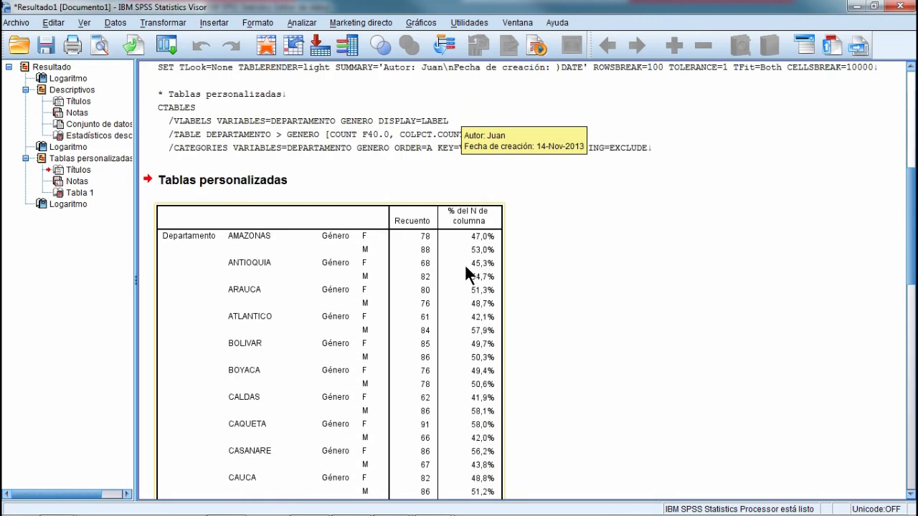
{"action": "scroll", "coordinate": [465, 264], "scroll_direction": "down", "scroll_amount": 2}
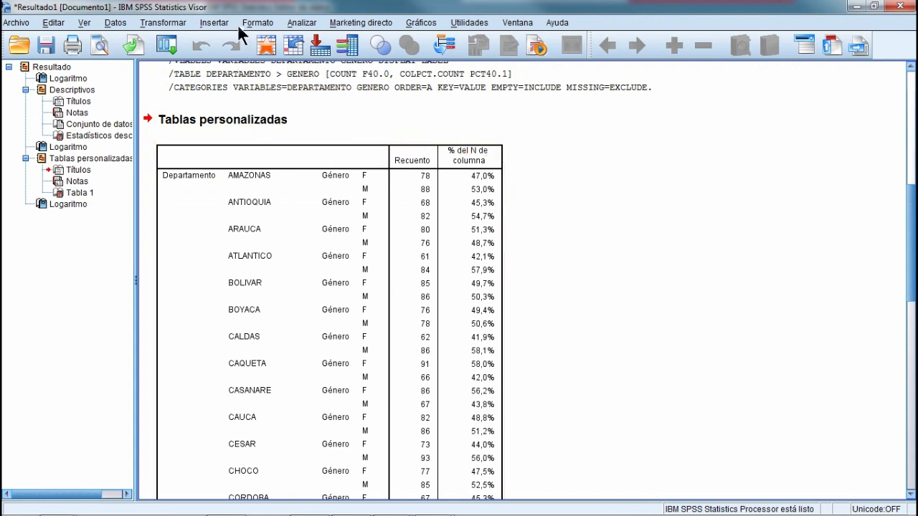
Step: Reopen the Tablas personalizadas definition and bring up its conditional table style settings
{"action": "left_click", "coordinate": [319, 26]}
{"action": "mouse_move", "coordinate": [349, 71]}
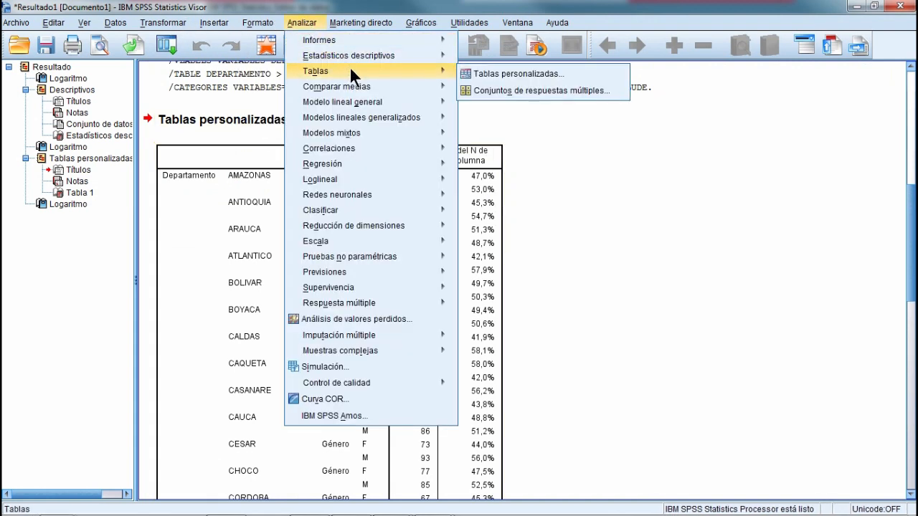
{"action": "left_click", "coordinate": [510, 73]}
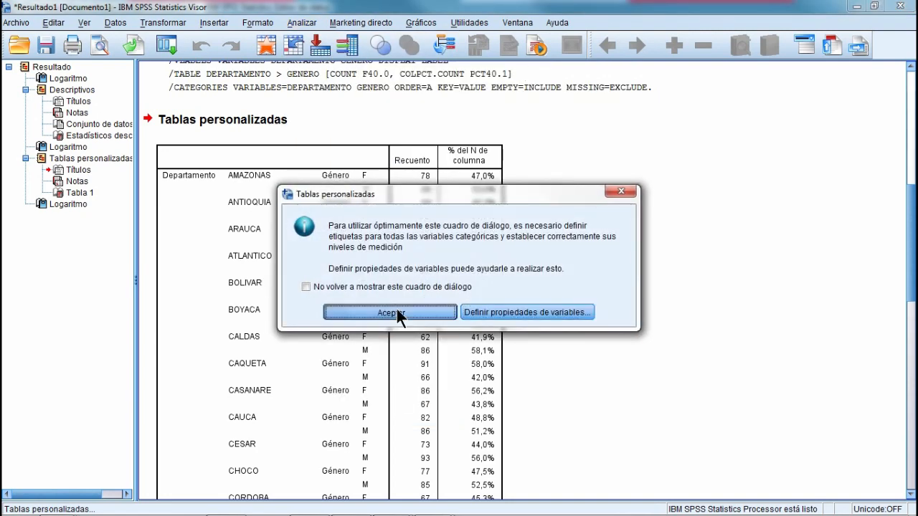
{"action": "left_click", "coordinate": [397, 312]}
{"action": "left_click", "coordinate": [438, 94]}
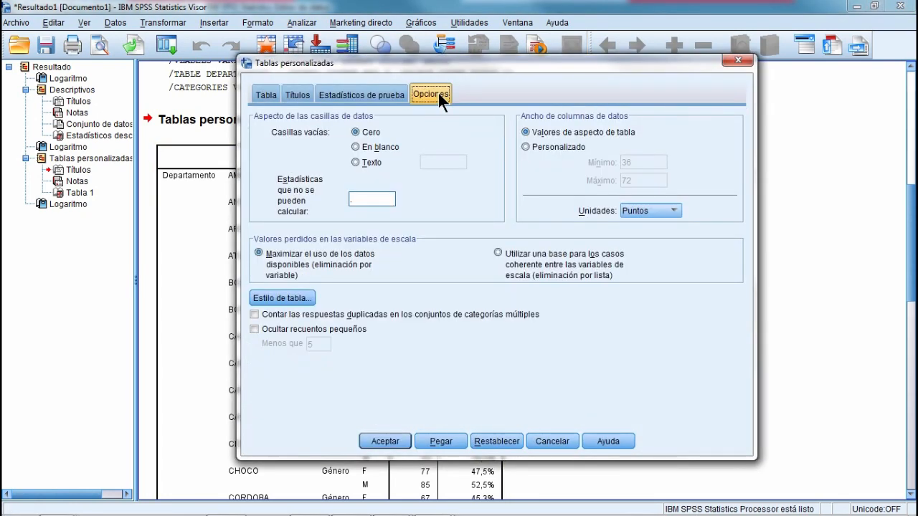
{"action": "left_click", "coordinate": [280, 300]}
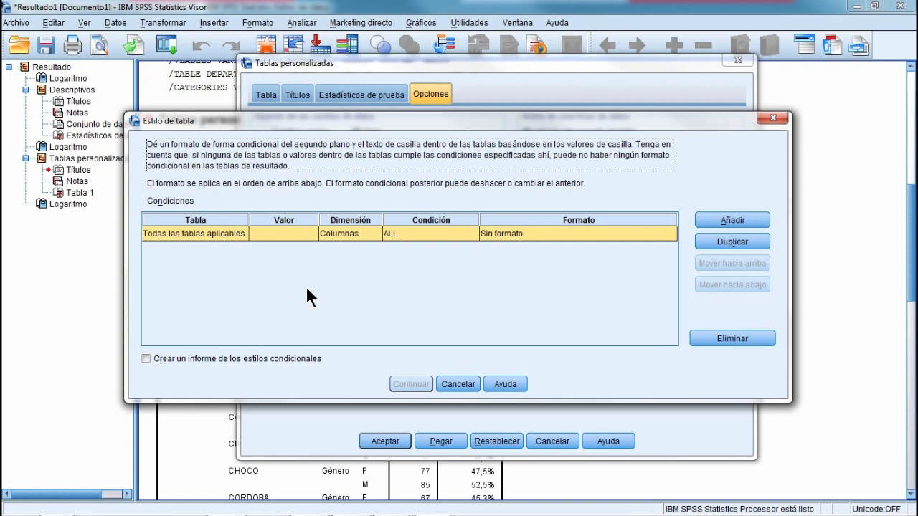
Step: Base the table style on the value Recuento (N) for all applicable tables
{"action": "left_click", "coordinate": [220, 234]}
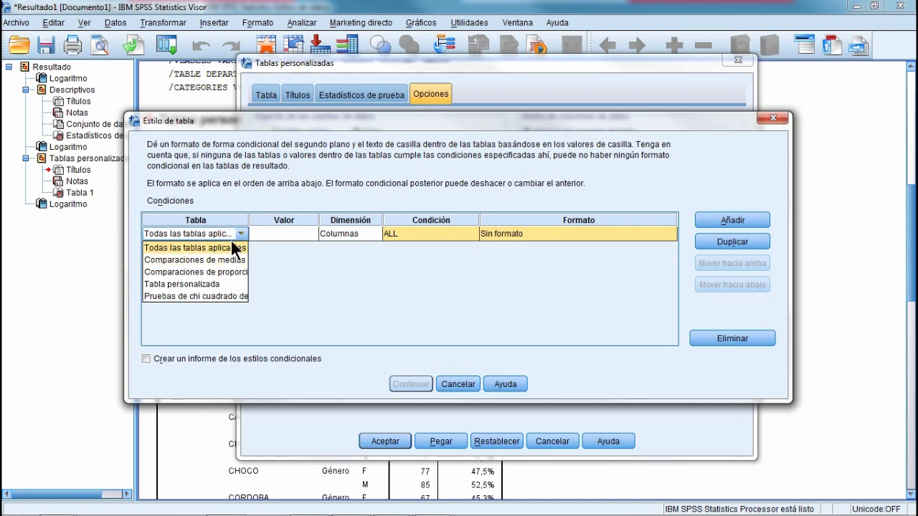
{"action": "left_click", "coordinate": [296, 232]}
{"action": "left_click", "coordinate": [308, 233]}
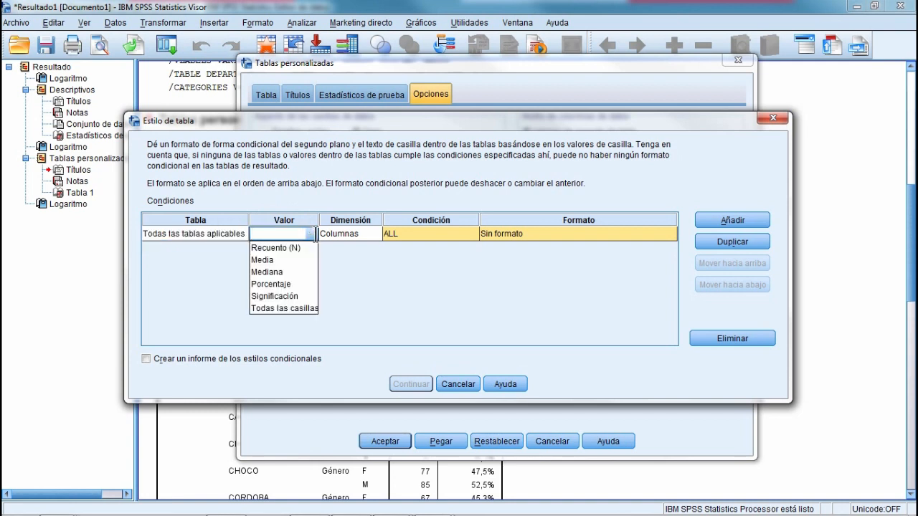
{"action": "left_click", "coordinate": [297, 248]}
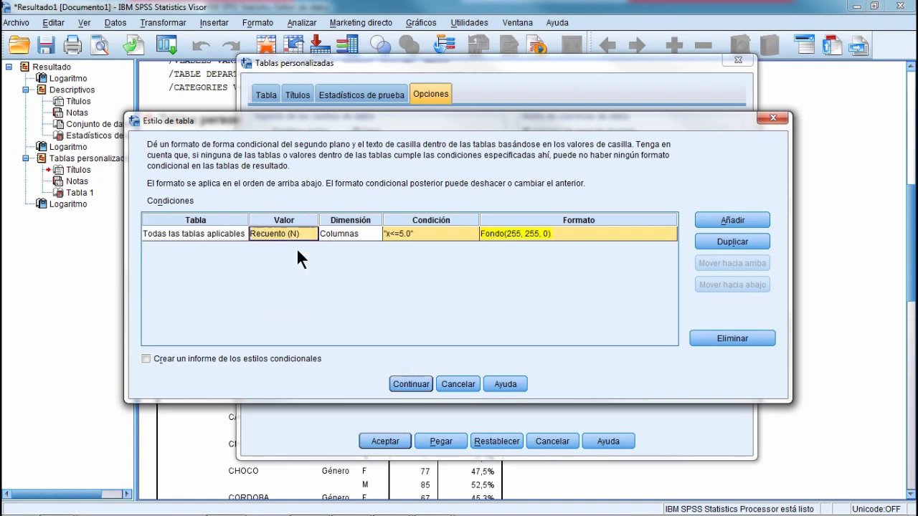
Step: Set the style condition on the counts to Menor o igual que with the value 40
{"action": "left_click", "coordinate": [452, 230]}
{"action": "left_click", "coordinate": [470, 233]}
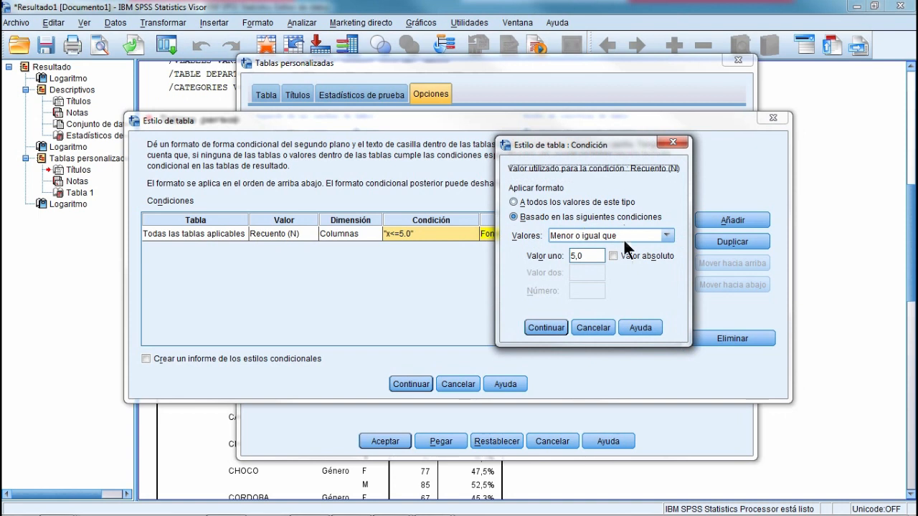
{"action": "key", "text": "Tab"}
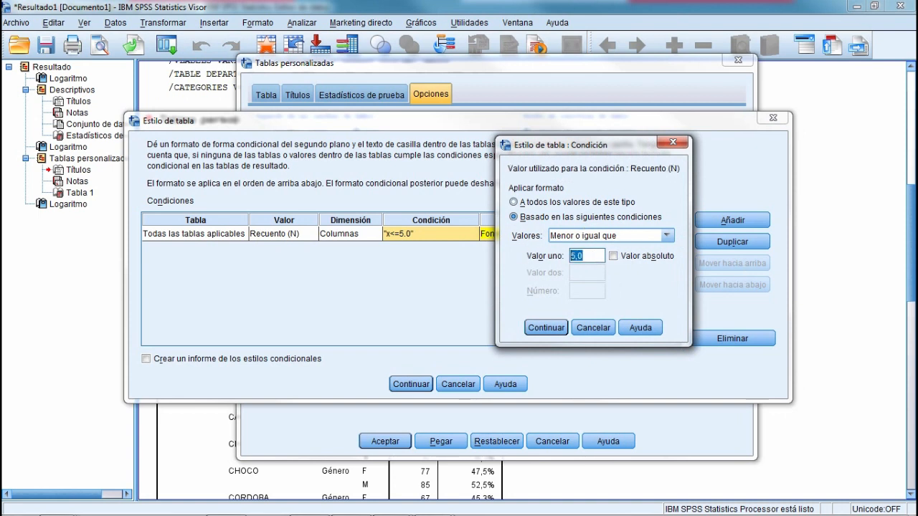
{"action": "type", "text": "40"}
{"action": "left_click", "coordinate": [545, 326]}
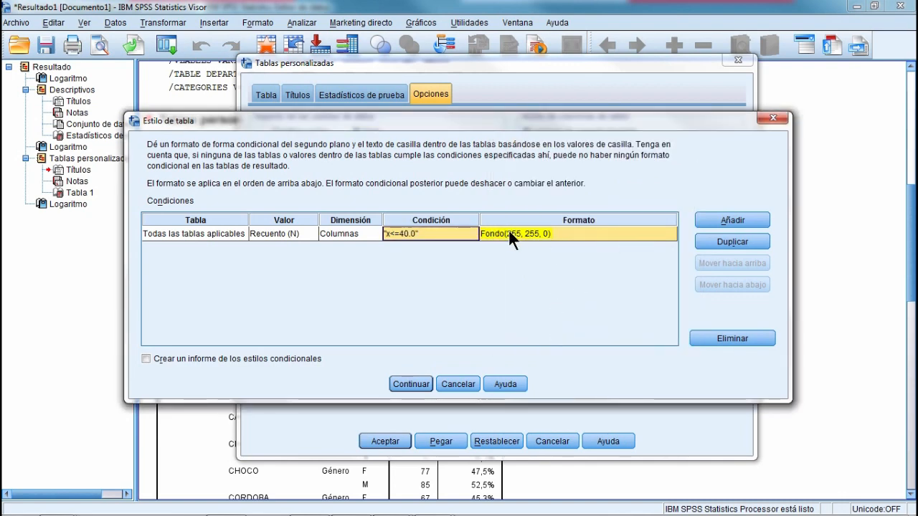
Step: Format the cells matching the 40-or-less condition with a dark green background and white text
{"action": "left_click", "coordinate": [534, 233]}
{"action": "left_click", "coordinate": [669, 234]}
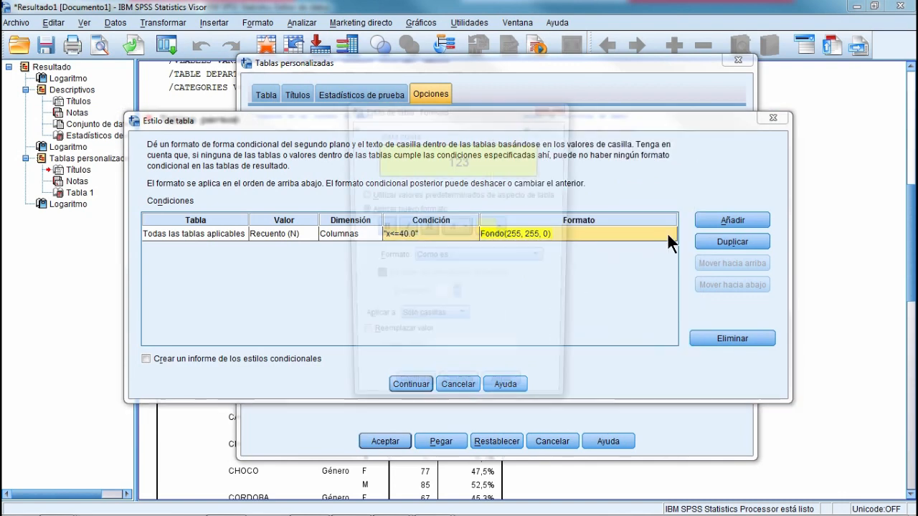
{"action": "left_click", "coordinate": [504, 228]}
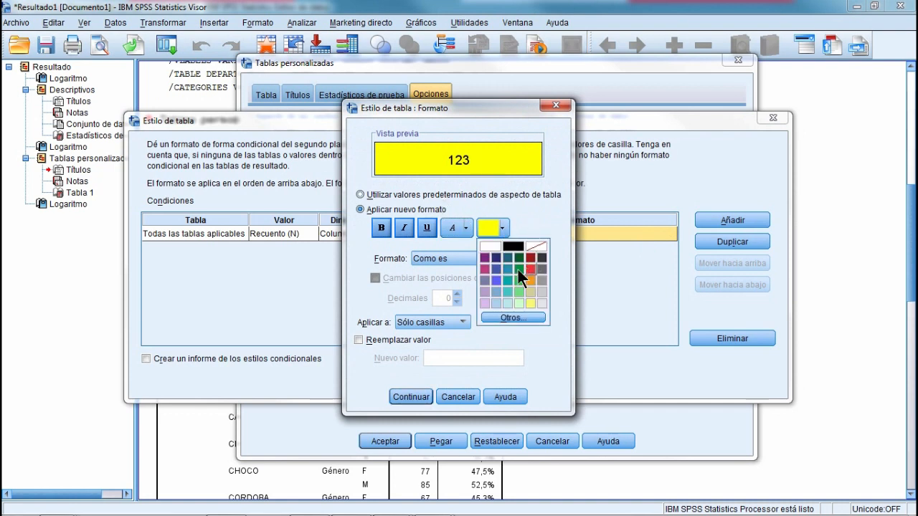
{"action": "left_click", "coordinate": [518, 257]}
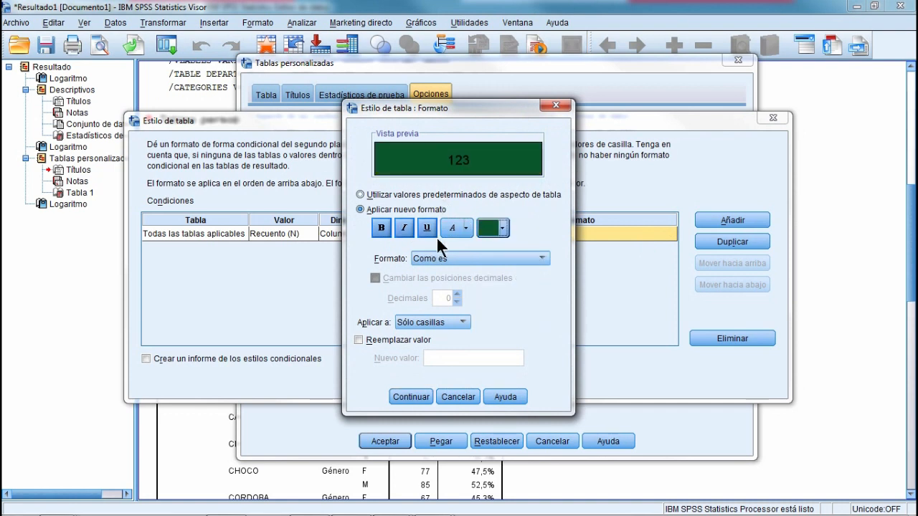
{"action": "left_click", "coordinate": [465, 228]}
{"action": "left_click", "coordinate": [449, 248]}
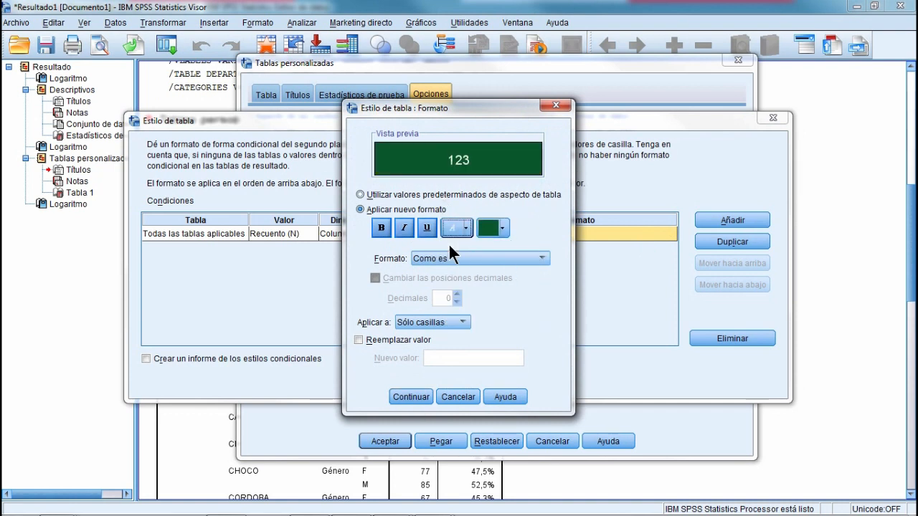
{"action": "left_click", "coordinate": [413, 397]}
Step: Duplicate the 40-or-less style condition and set the copy to Entre incluido from 41 to 61
{"action": "left_click", "coordinate": [749, 237]}
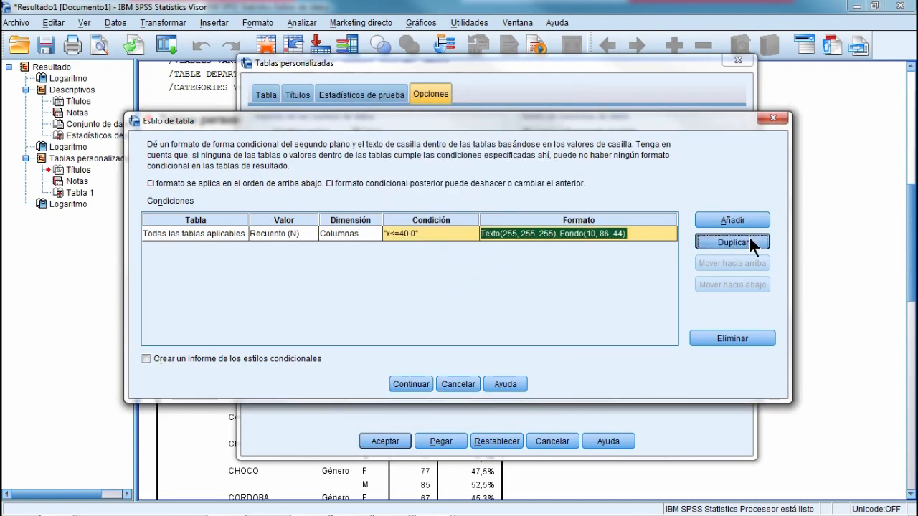
{"action": "left_click", "coordinate": [431, 249]}
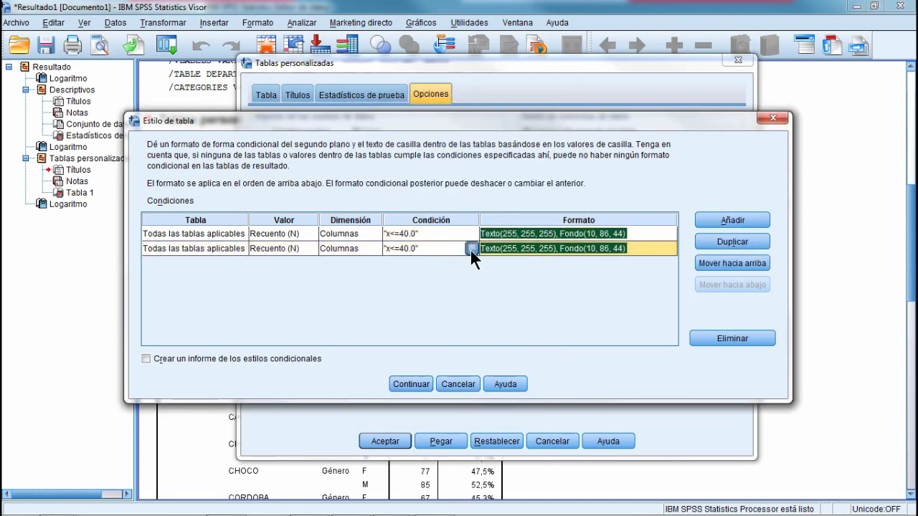
{"action": "left_click", "coordinate": [471, 249]}
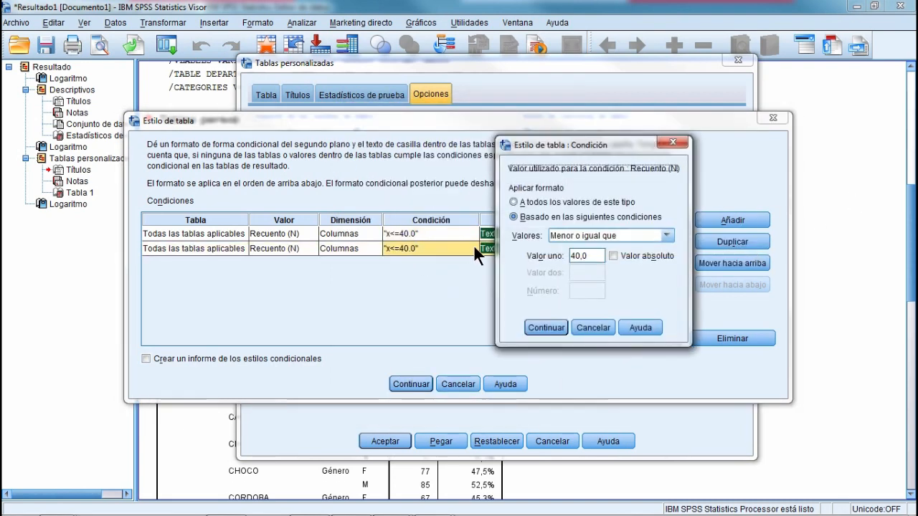
{"action": "left_click", "coordinate": [666, 235]}
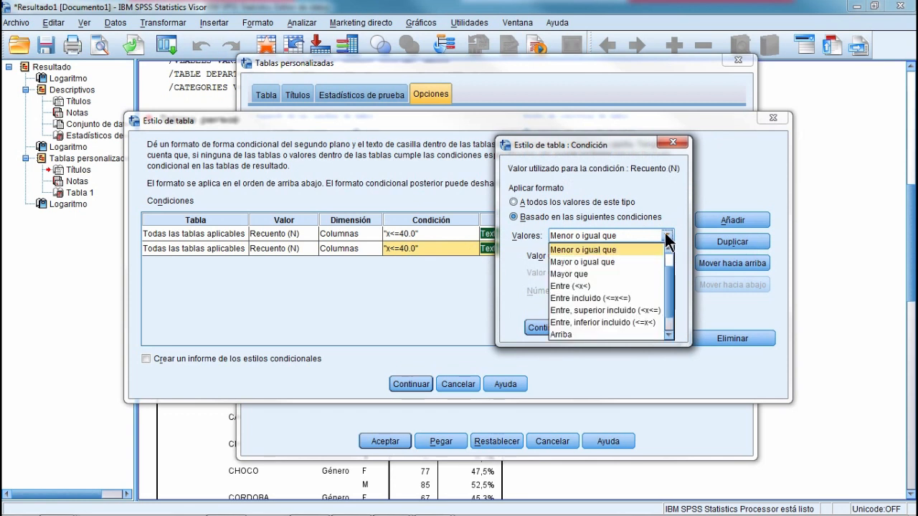
{"action": "left_click", "coordinate": [635, 295]}
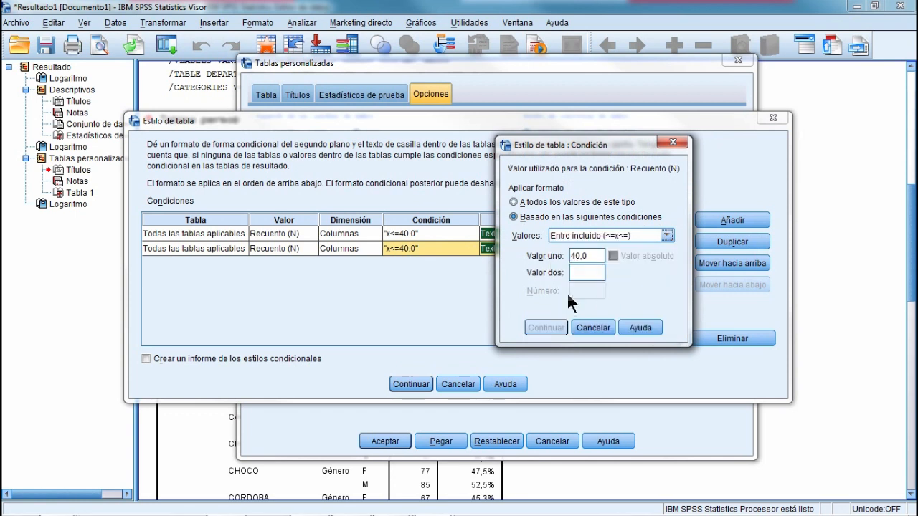
{"action": "double_click", "coordinate": [577, 255]}
{"action": "type", "text": "41"}
{"action": "type", "text": "61"}
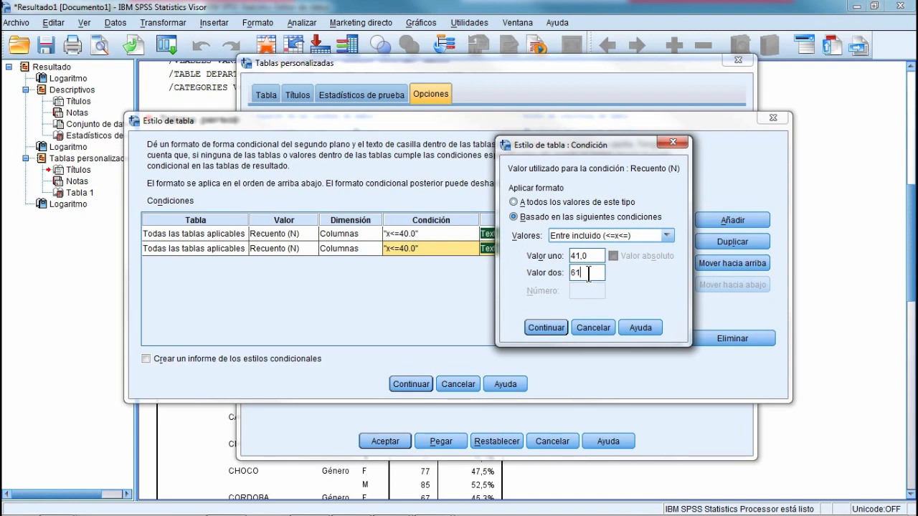
{"action": "left_click", "coordinate": [545, 327]}
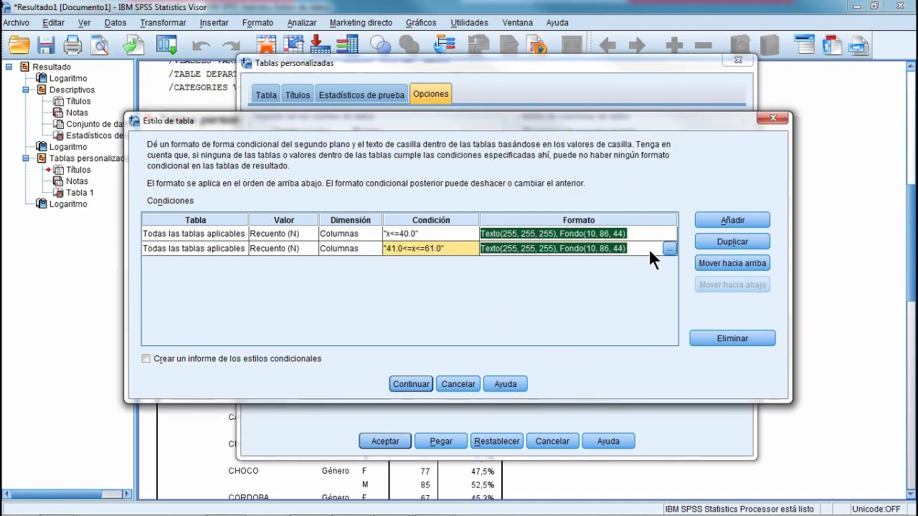
Step: Give the 41-to-61 condition a medium green cell background, RGB 13, 141, 70
{"action": "left_click", "coordinate": [670, 249]}
{"action": "left_click", "coordinate": [509, 228]}
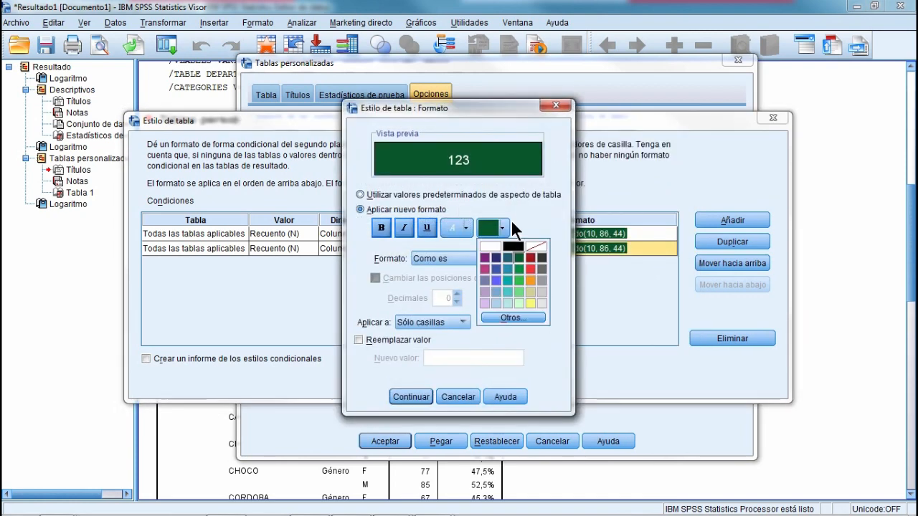
{"action": "left_click", "coordinate": [522, 270]}
{"action": "key", "text": "Return"}
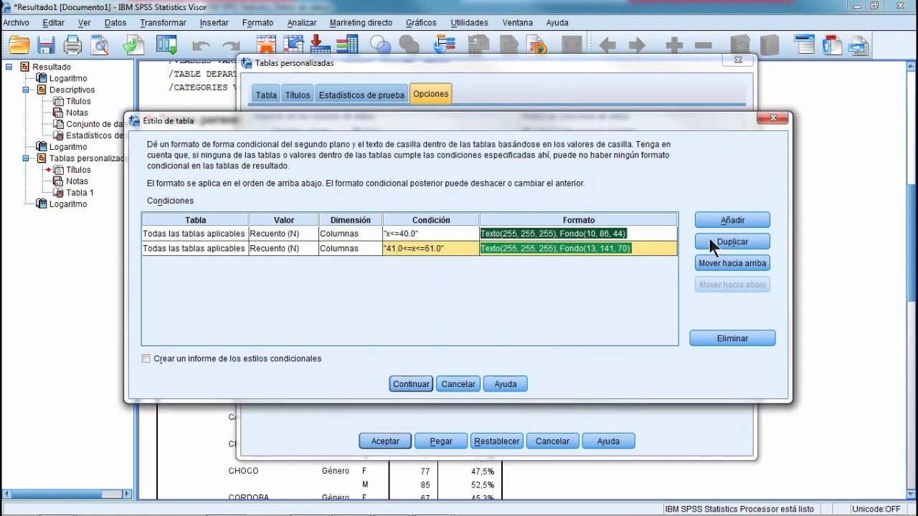
Step: Duplicate the 41-to-61 condition and set the copy's inclusive range from 62 to 75
{"action": "left_click", "coordinate": [738, 245]}
{"action": "left_click", "coordinate": [431, 264]}
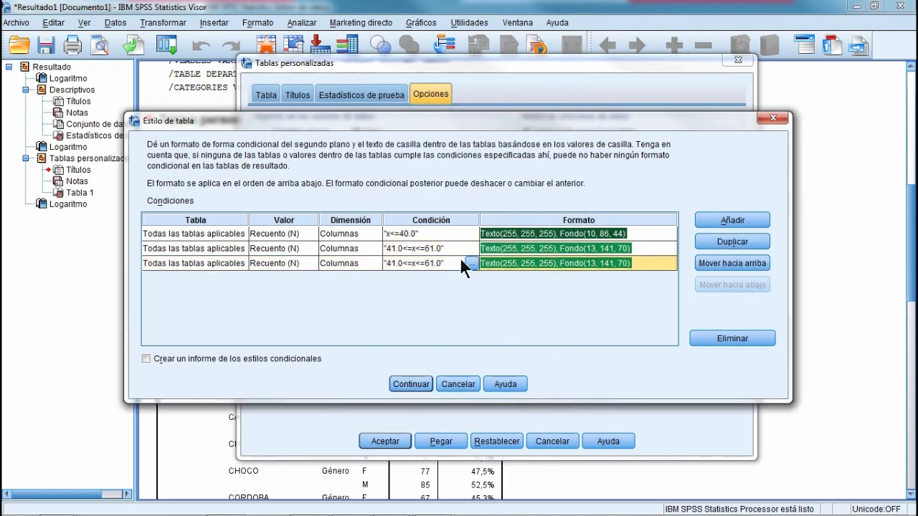
{"action": "left_click", "coordinate": [471, 263]}
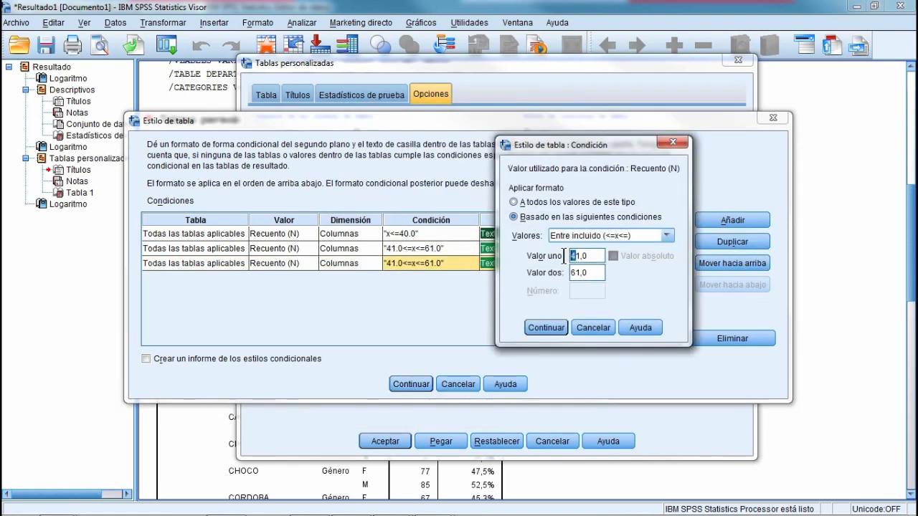
{"action": "key", "text": "Delete"}
{"action": "key", "text": "Delete"}
{"action": "type", "text": "62"}
{"action": "left_click_drag", "start_coordinate": [579, 273], "coordinate": [557, 275]}
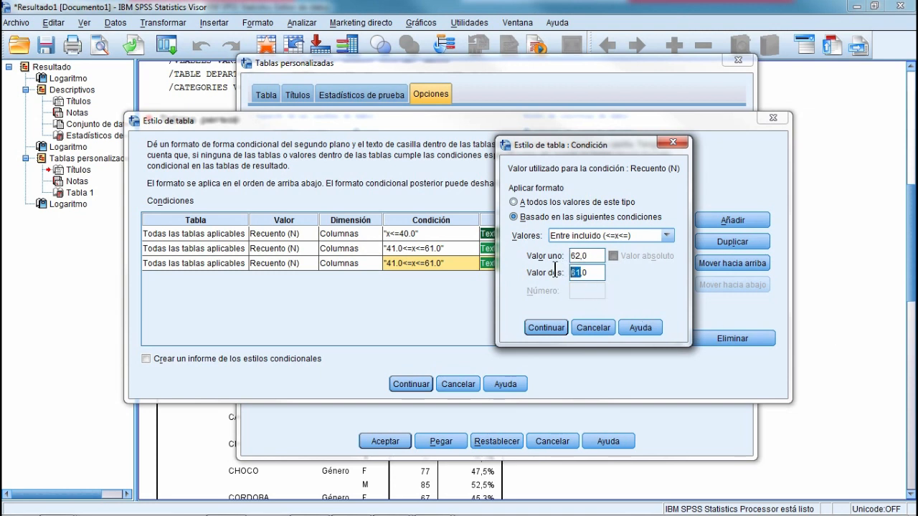
{"action": "type", "text": "75"}
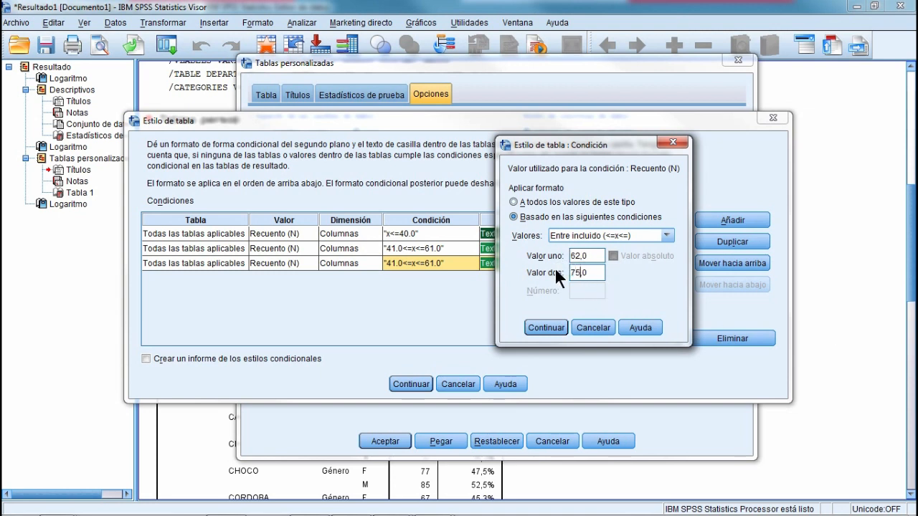
{"action": "left_click", "coordinate": [545, 328]}
Step: Give the 62-to-75 condition a brighter green cell background, RGB 46, 184, 72
{"action": "double_click", "coordinate": [662, 263]}
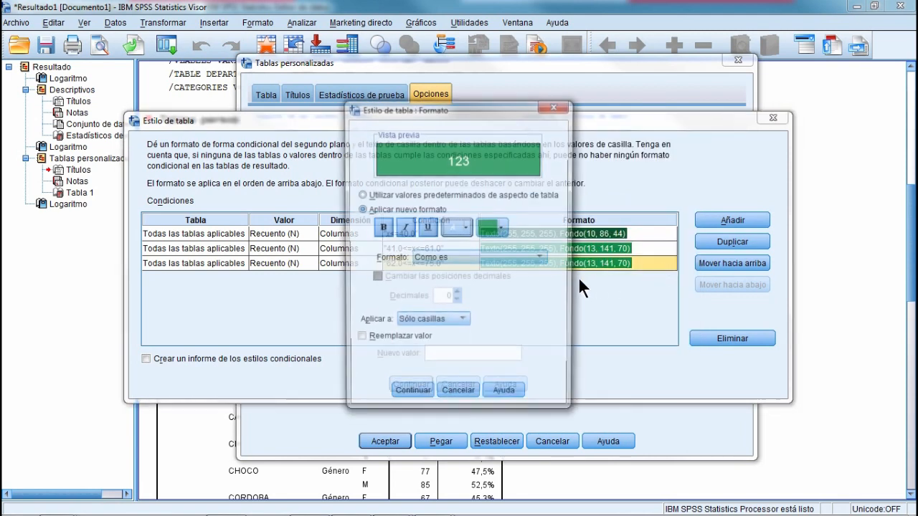
{"action": "left_click", "coordinate": [502, 228]}
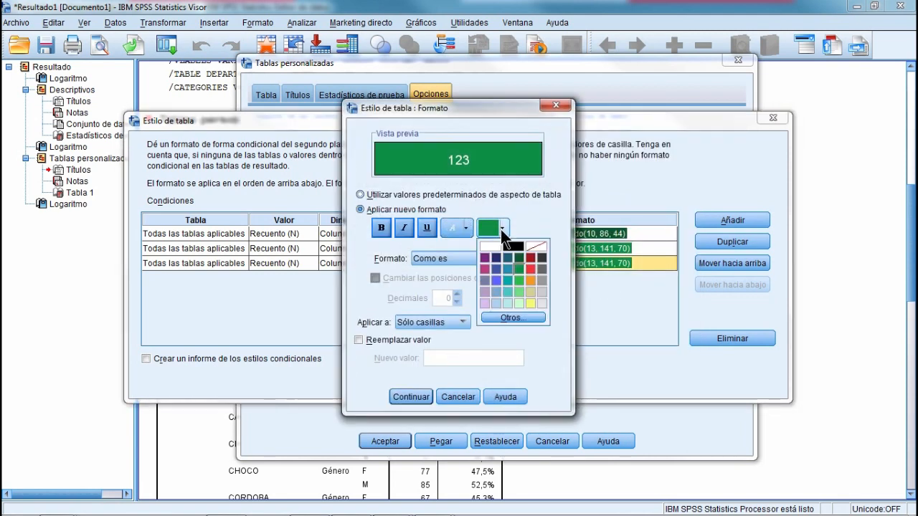
{"action": "left_click", "coordinate": [516, 278]}
{"action": "left_click", "coordinate": [411, 397]}
Step: Duplicate the 62-to-75 condition and set the copy's inclusive range from 76 to 90
{"action": "left_click", "coordinate": [733, 241]}
{"action": "left_click", "coordinate": [446, 278]}
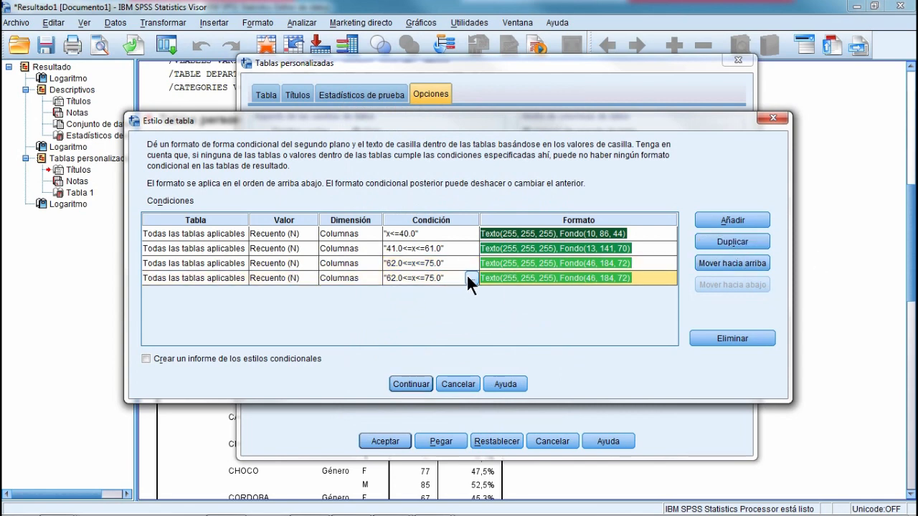
{"action": "left_click", "coordinate": [470, 278]}
{"action": "left_click_drag", "start_coordinate": [580, 256], "coordinate": [549, 256]}
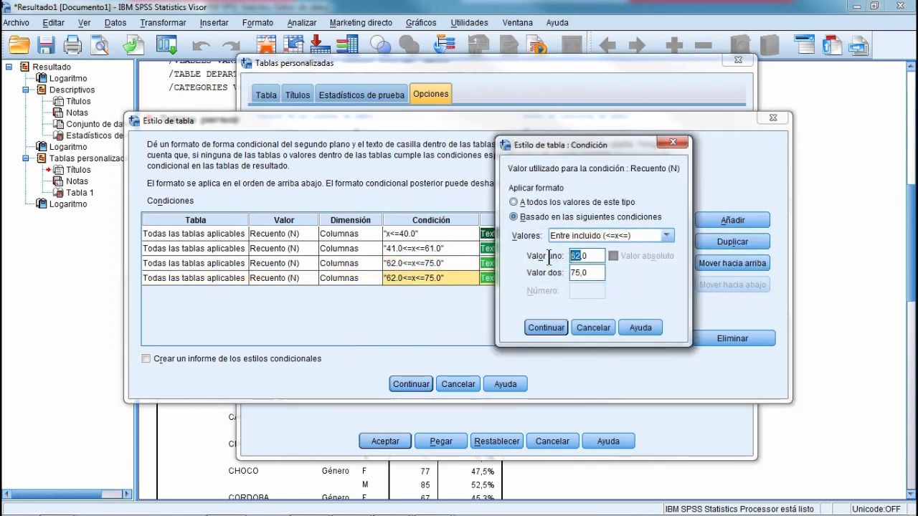
{"action": "type", "text": "76"}
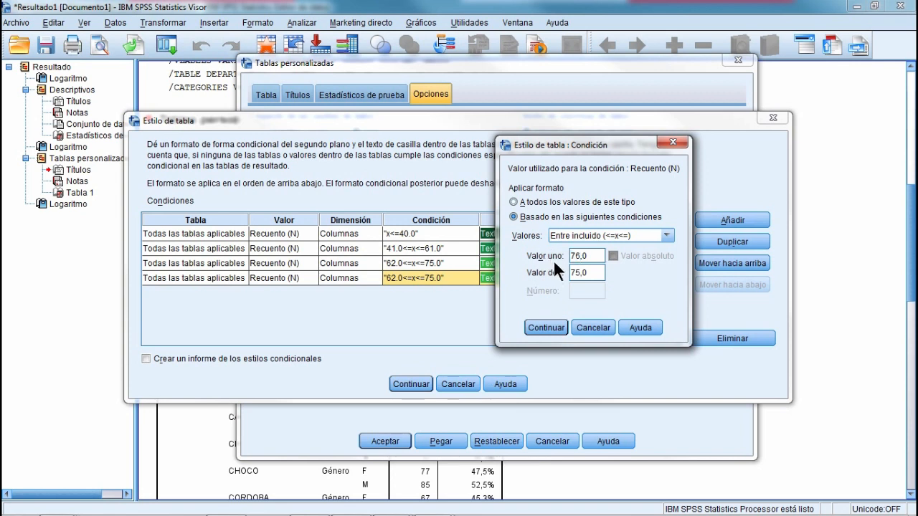
{"action": "left_click_drag", "start_coordinate": [583, 273], "coordinate": [553, 277]}
{"action": "type", "text": "90"}
{"action": "left_click", "coordinate": [547, 328]}
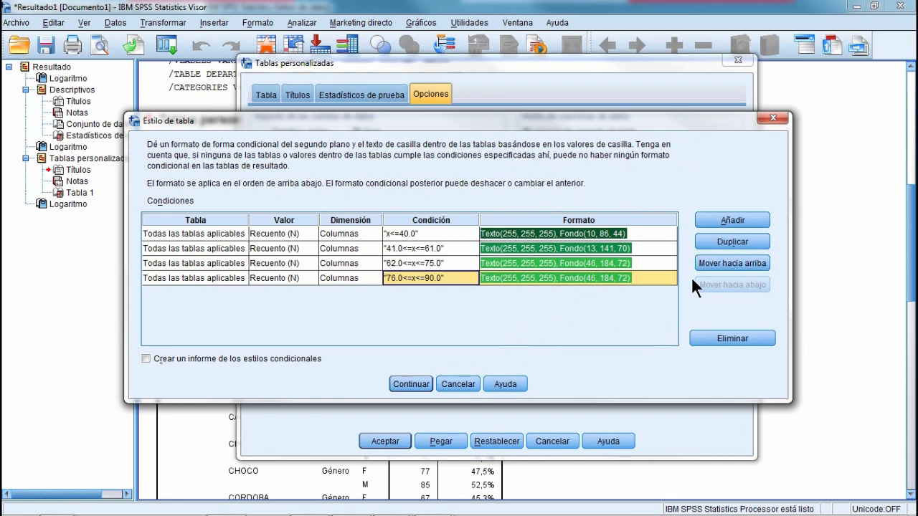
Step: Give the 76-to-90 condition a light green cell background, RGB 112, 220, 132
{"action": "left_click", "coordinate": [661, 277]}
{"action": "left_click", "coordinate": [669, 278]}
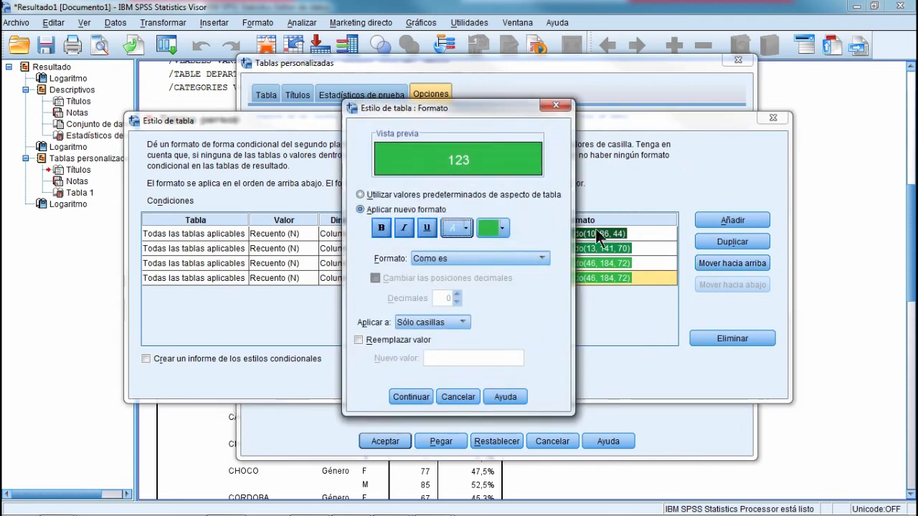
{"action": "left_click", "coordinate": [503, 228]}
{"action": "left_click", "coordinate": [515, 290]}
{"action": "left_click", "coordinate": [411, 397]}
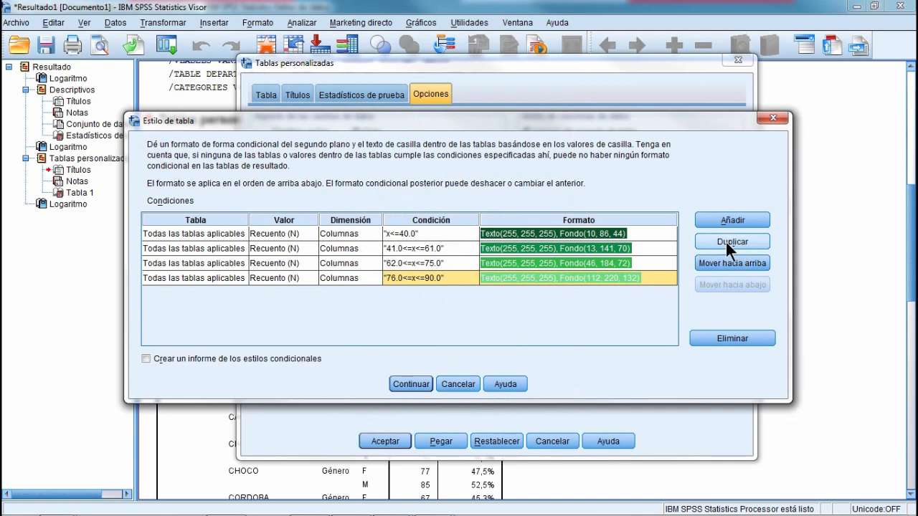
Step: Duplicate the 76-to-90 condition and set the copy to Mayor que with the value 91
{"action": "left_click", "coordinate": [725, 240]}
{"action": "left_click", "coordinate": [475, 295]}
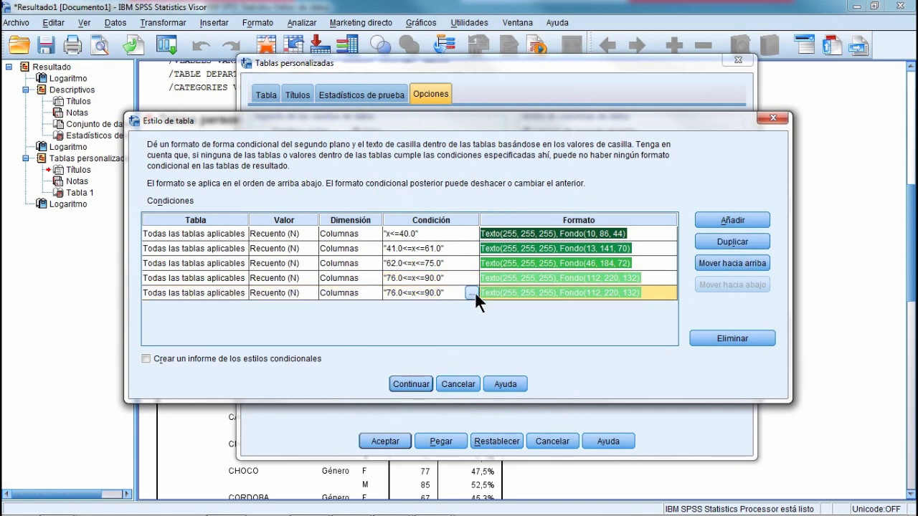
{"action": "left_click", "coordinate": [472, 293]}
{"action": "left_click", "coordinate": [634, 235]}
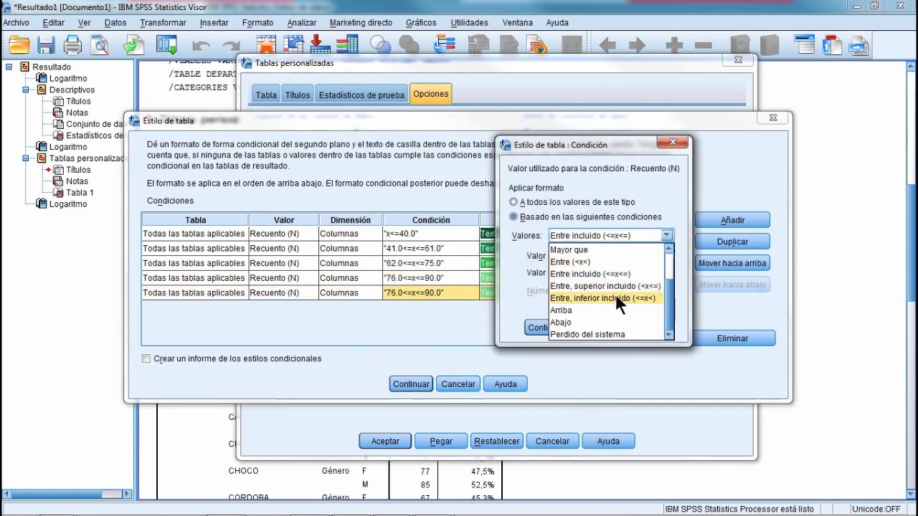
{"action": "scroll", "coordinate": [620, 287], "scroll_direction": "up", "scroll_amount": 1}
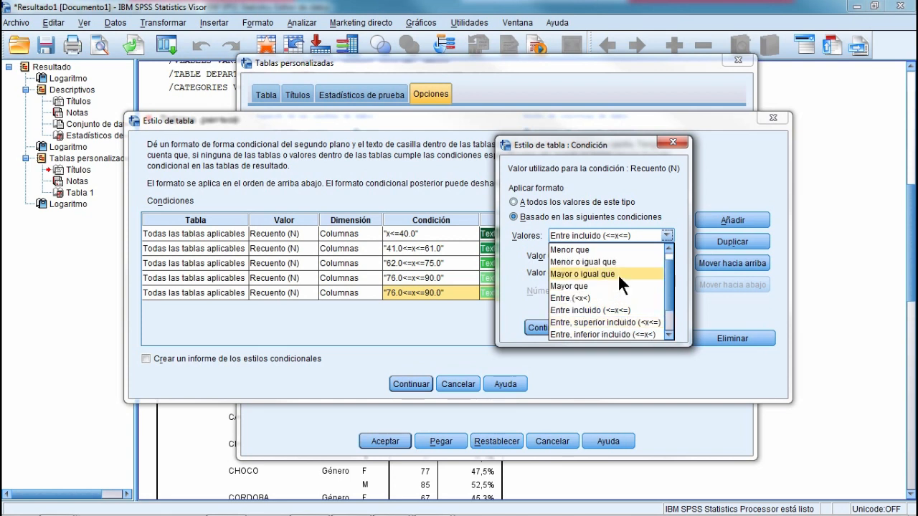
{"action": "left_click", "coordinate": [606, 284]}
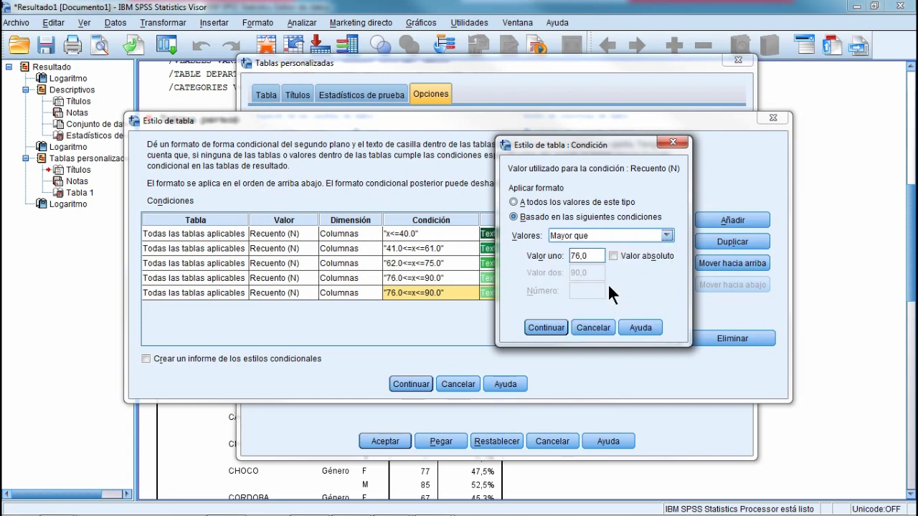
{"action": "left_click_drag", "start_coordinate": [592, 257], "coordinate": [470, 242]}
{"action": "type", "text": "91"}
{"action": "left_click", "coordinate": [548, 326]}
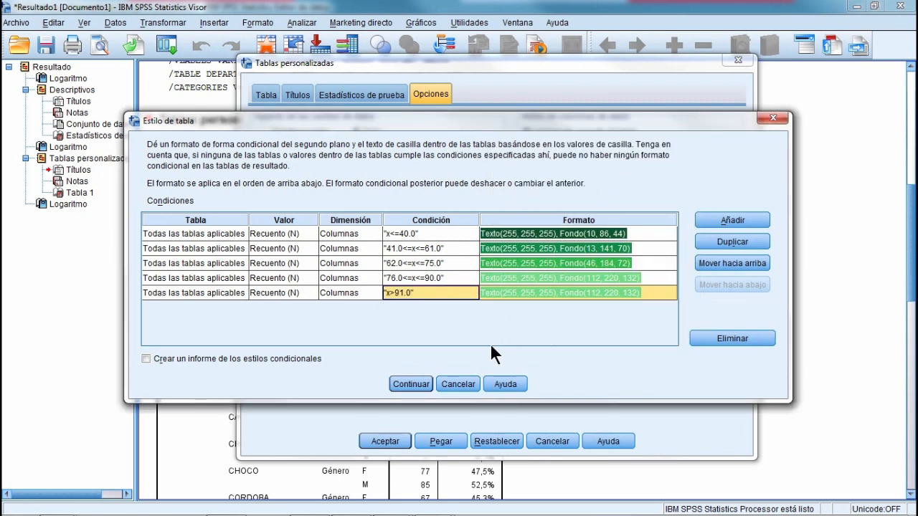
Step: Accept the table styles, paste the custom table definition as syntax and run the whole CTABLES and OUTPUT MODIFY block
{"action": "left_click", "coordinate": [406, 385]}
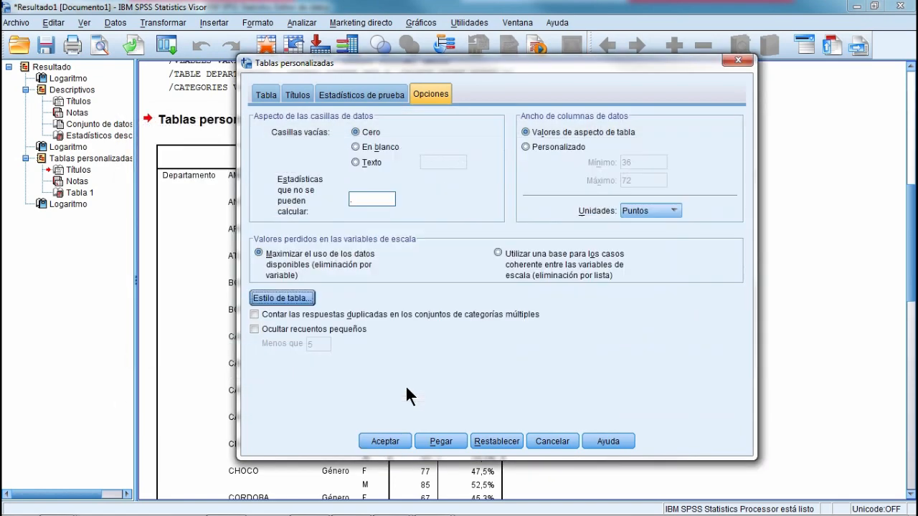
{"action": "left_click", "coordinate": [442, 441]}
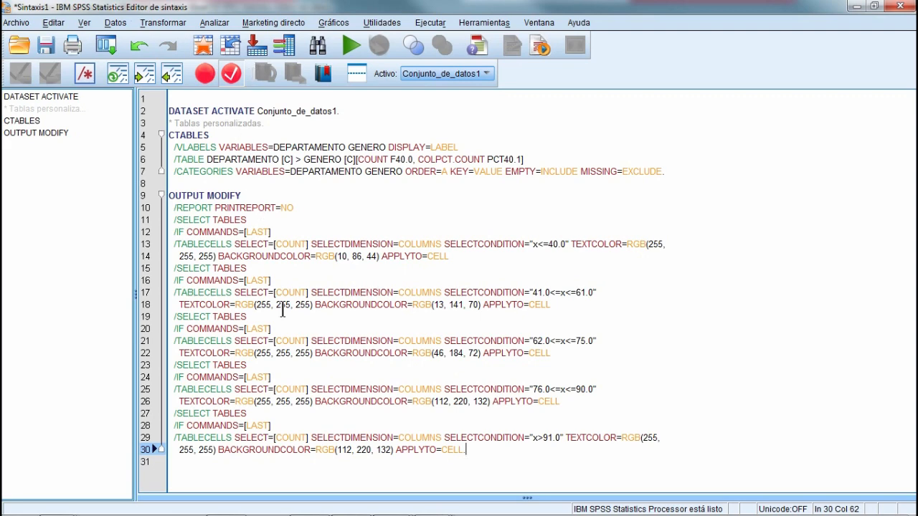
{"action": "left_click_drag", "start_coordinate": [502, 450], "coordinate": [134, 109]}
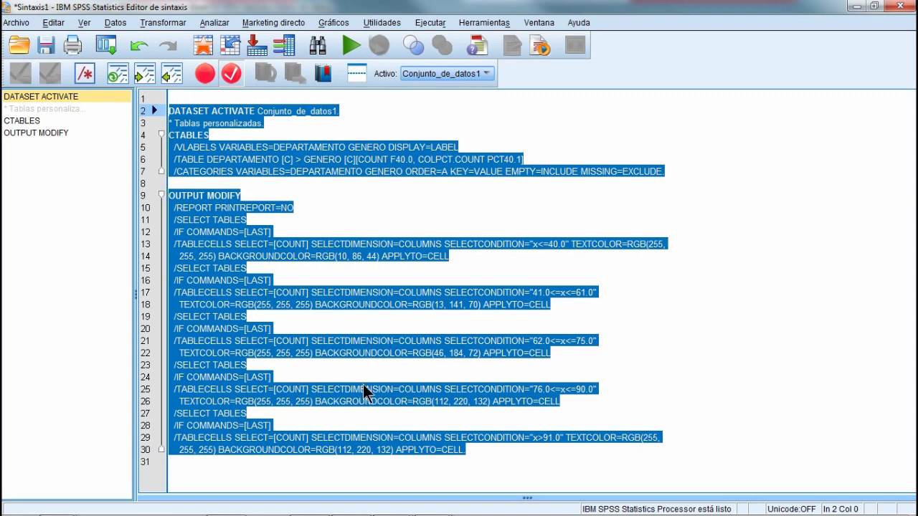
{"action": "left_click", "coordinate": [362, 378]}
{"action": "left_click_drag", "start_coordinate": [474, 450], "coordinate": [136, 109]}
{"action": "left_click", "coordinate": [345, 52]}
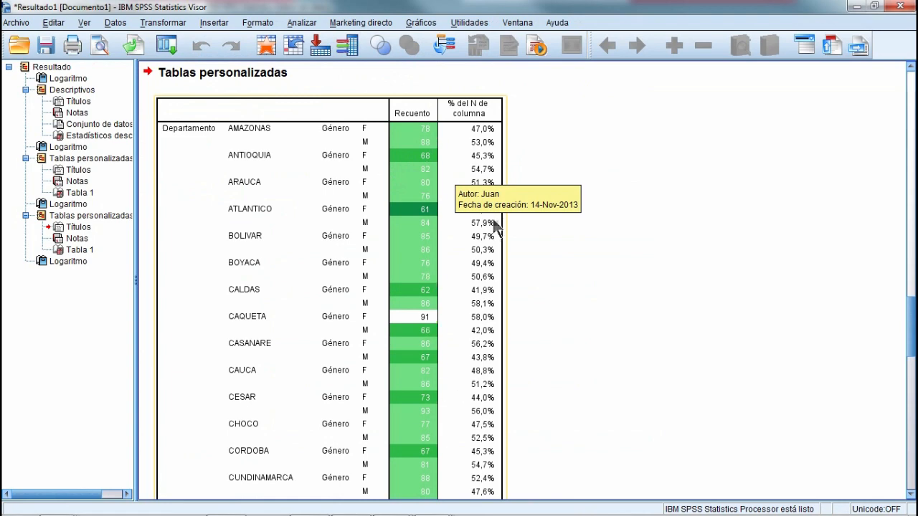
Step: Examine the green shading of the counts in the new custom table and the log below it
{"action": "scroll", "coordinate": [402, 348], "scroll_direction": "down", "scroll_amount": 15}
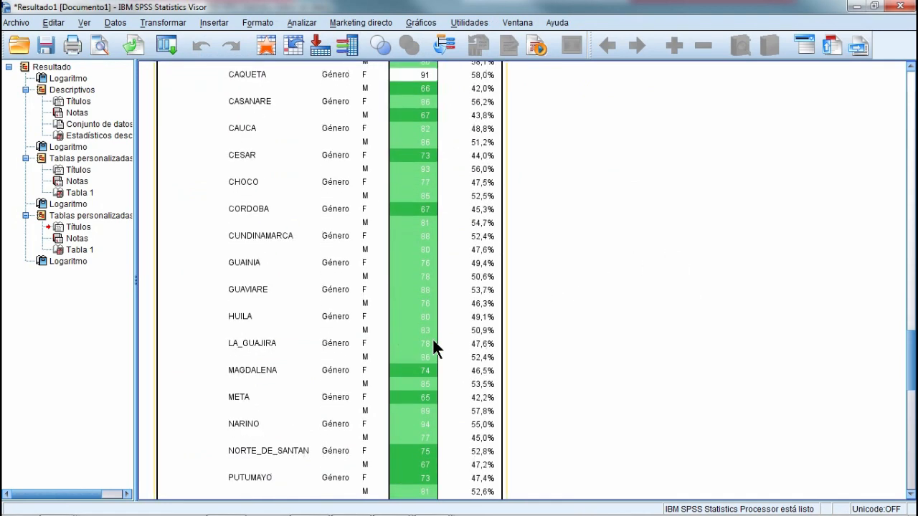
{"action": "scroll", "coordinate": [438, 351], "scroll_direction": "up", "scroll_amount": 3}
{"action": "scroll", "coordinate": [438, 343], "scroll_direction": "up", "scroll_amount": 3}
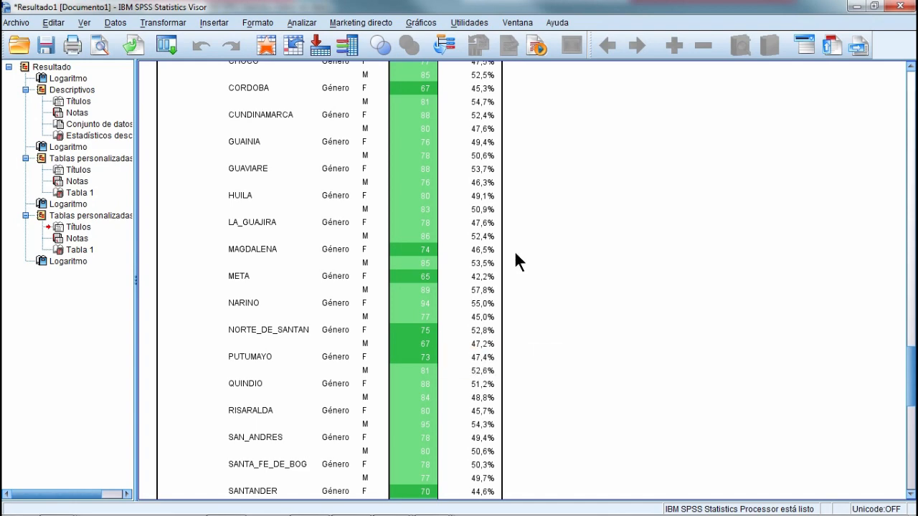
{"action": "scroll", "coordinate": [602, 286], "scroll_direction": "down", "scroll_amount": 15}
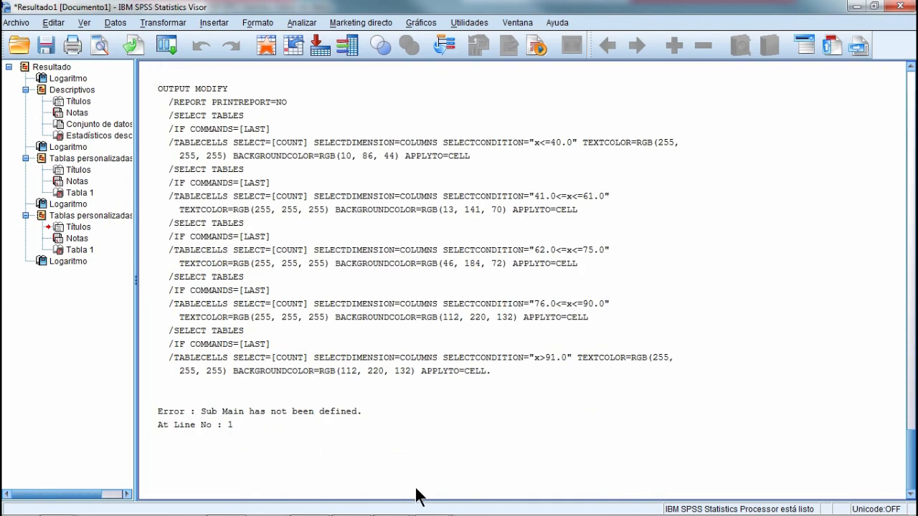
Step: Start an OLAP cubes report with Edad and Estatura as the summary variables
{"action": "left_click", "coordinate": [185, 24]}
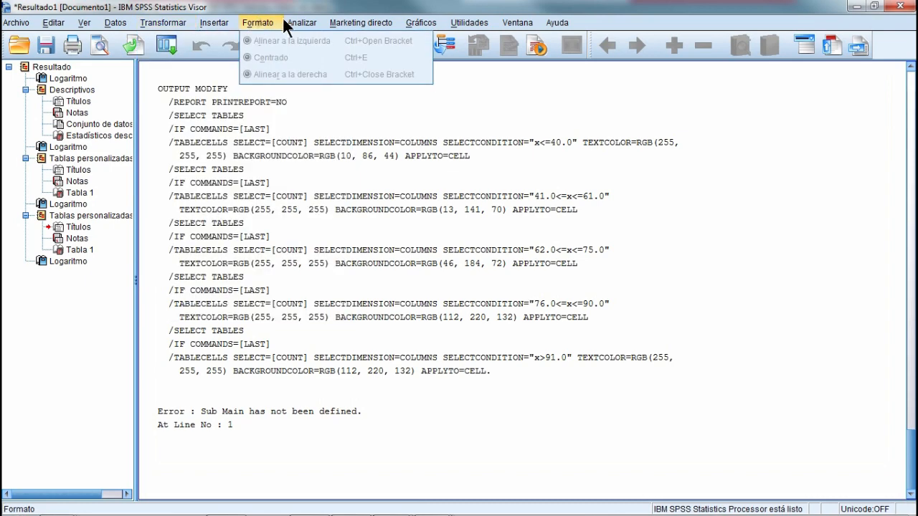
{"action": "mouse_move", "coordinate": [359, 70]}
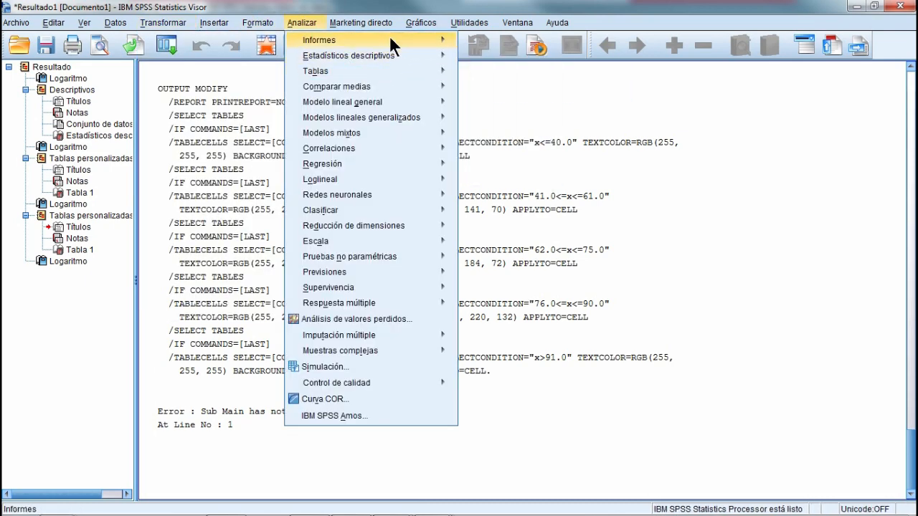
{"action": "mouse_move", "coordinate": [390, 40]}
{"action": "left_click", "coordinate": [507, 61]}
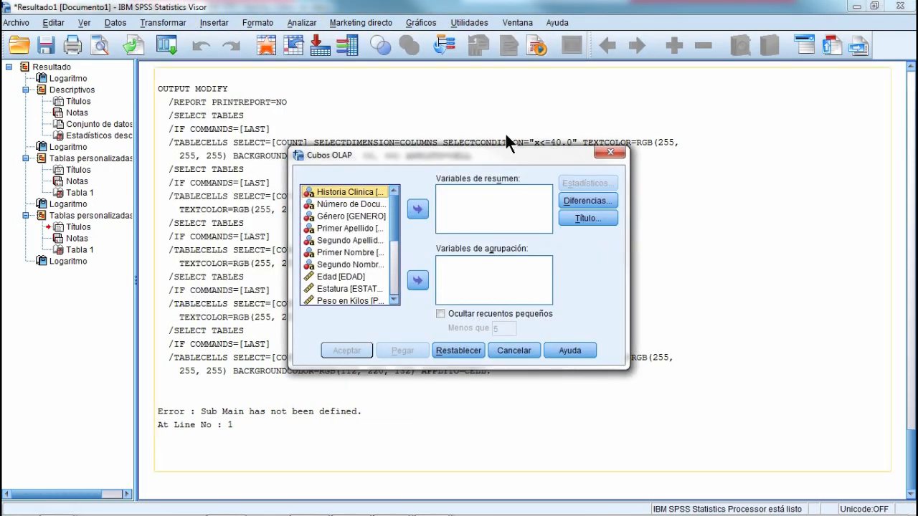
{"action": "left_click", "coordinate": [360, 276]}
{"action": "left_click", "coordinate": [417, 209]}
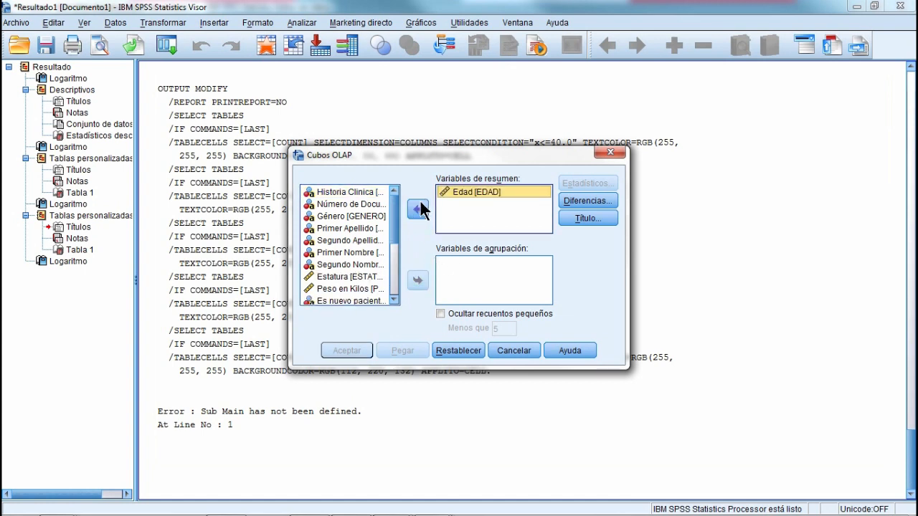
{"action": "left_click", "coordinate": [423, 206]}
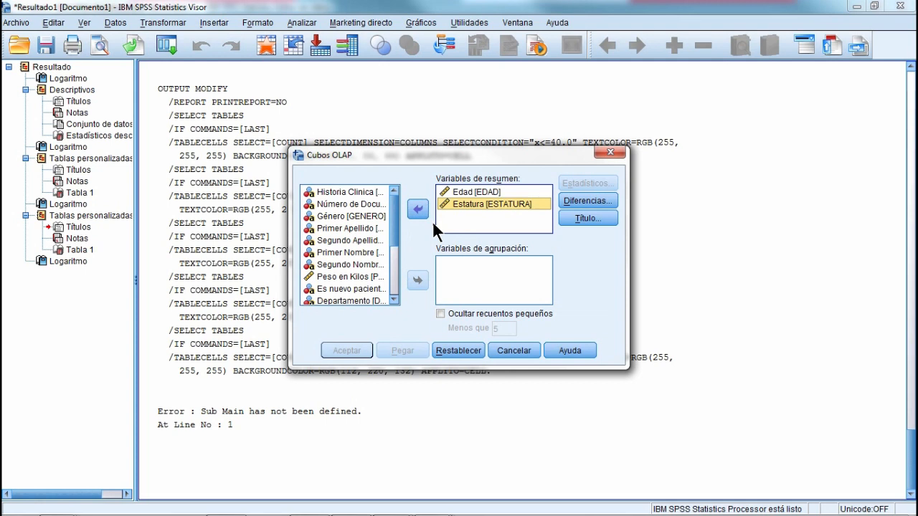
Step: Add Género and Especialidad Medico Tratante as the grouping variables and run the OLAP cubes report
{"action": "left_click", "coordinate": [342, 216]}
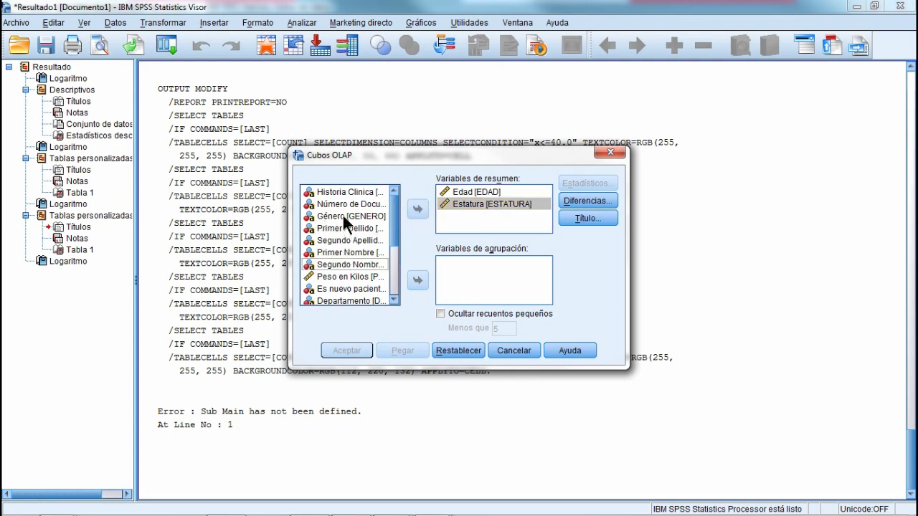
{"action": "left_click", "coordinate": [418, 280]}
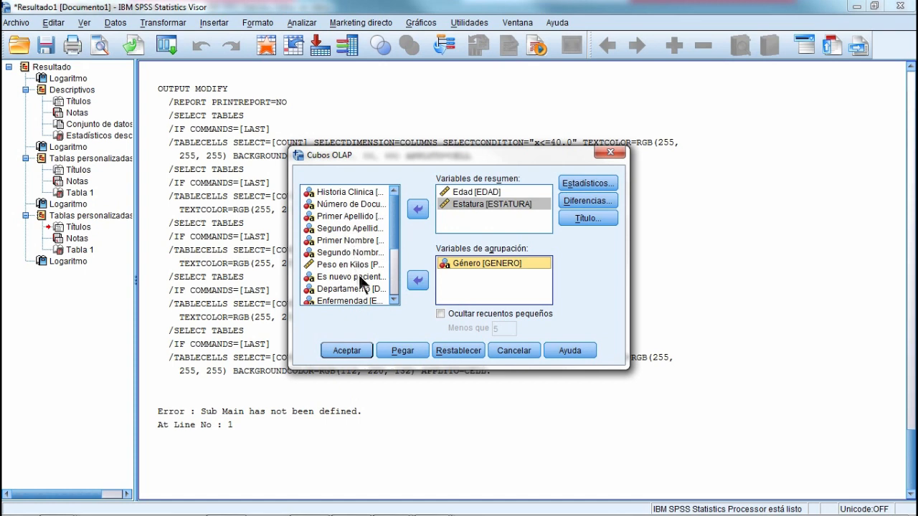
{"action": "scroll", "coordinate": [359, 275], "scroll_direction": "down", "scroll_amount": 2}
{"action": "left_click", "coordinate": [355, 276]}
{"action": "left_click", "coordinate": [418, 280]}
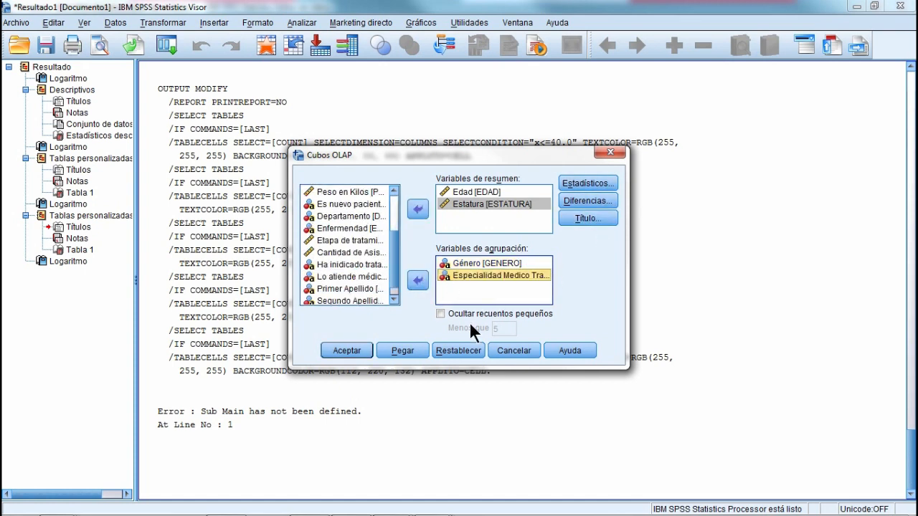
{"action": "left_click", "coordinate": [356, 347]}
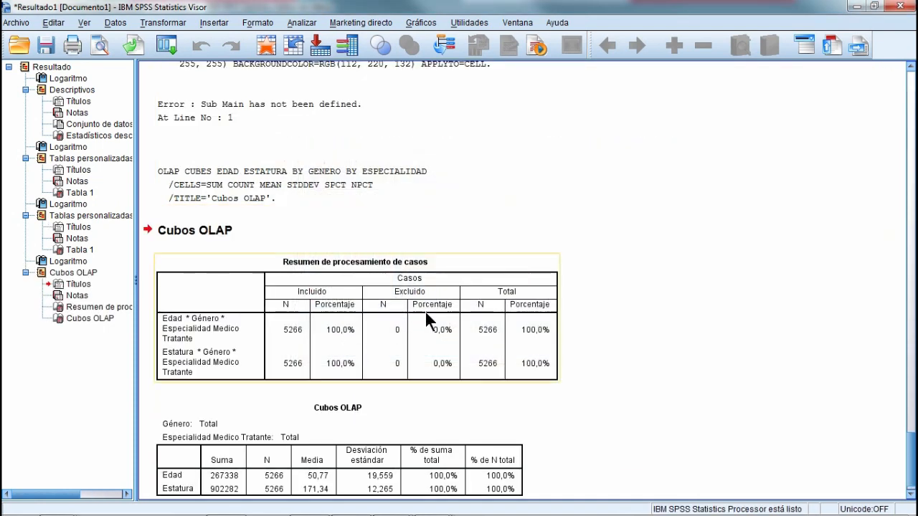
Step: Activate the Cubos OLAP pivot table, set its Género layer to M and leave table editing
{"action": "left_click", "coordinate": [412, 406]}
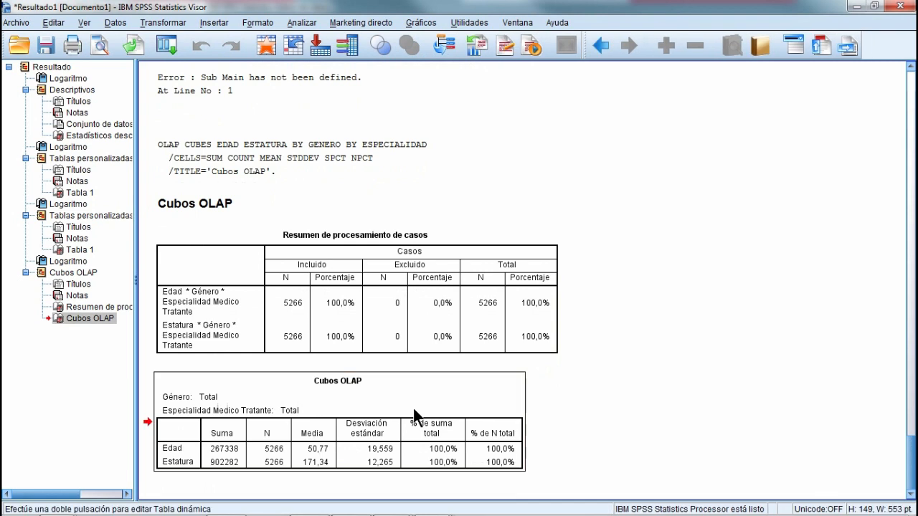
{"action": "double_click", "coordinate": [317, 420]}
{"action": "left_click", "coordinate": [299, 407]}
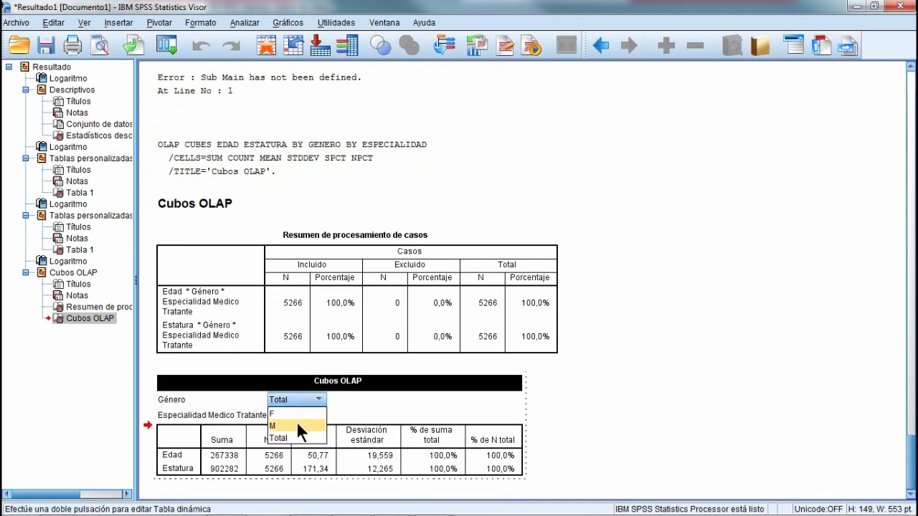
{"action": "left_click", "coordinate": [296, 421]}
{"action": "right_click", "coordinate": [460, 400]}
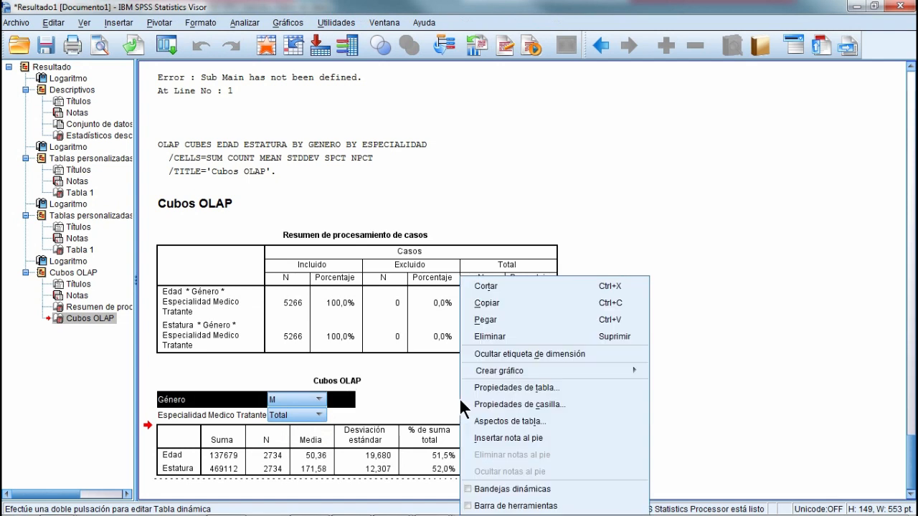
{"action": "left_click", "coordinate": [738, 289]}
Step: Open the output style settings for only the selected Cubos OLAP table, selected as a group
{"action": "left_click", "coordinate": [424, 446]}
{"action": "right_click", "coordinate": [422, 430]}
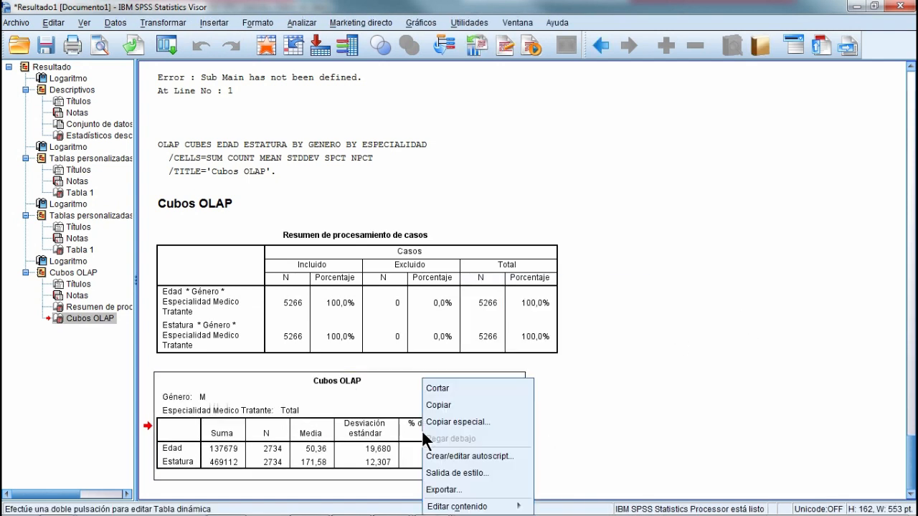
{"action": "left_click", "coordinate": [493, 473]}
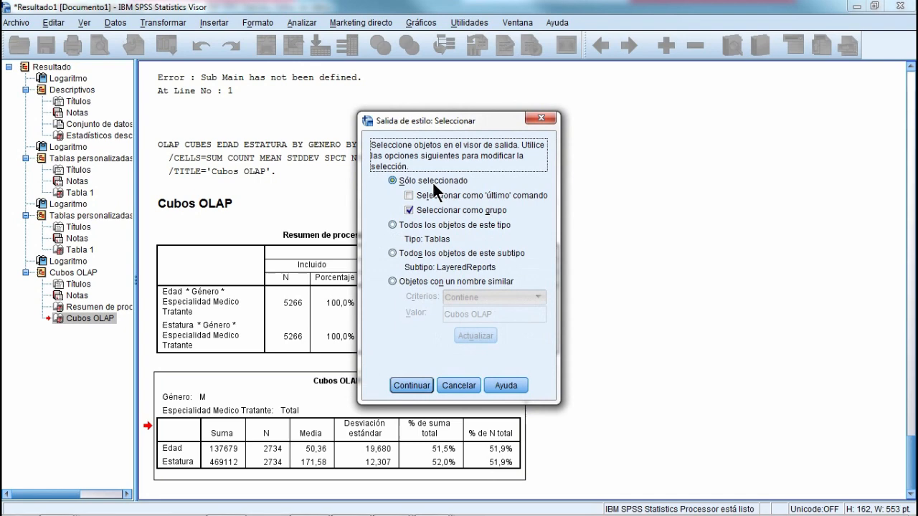
{"action": "left_click", "coordinate": [421, 382]}
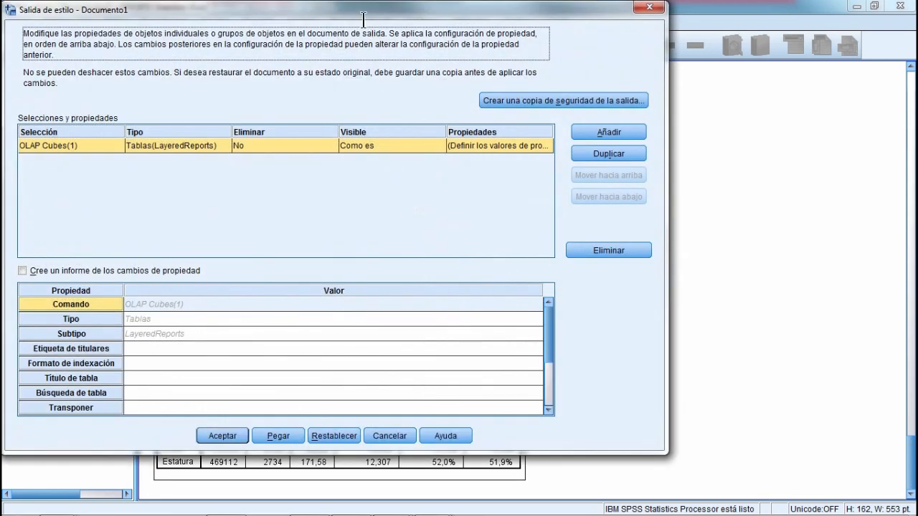
{"action": "left_click_drag", "start_coordinate": [361, 13], "coordinate": [481, 23]}
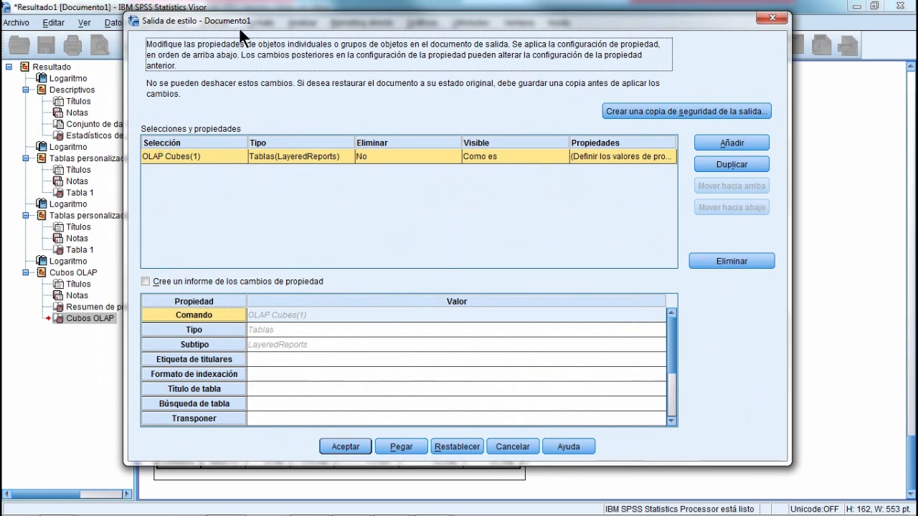
{"action": "left_click_drag", "start_coordinate": [241, 32], "coordinate": [326, 75]}
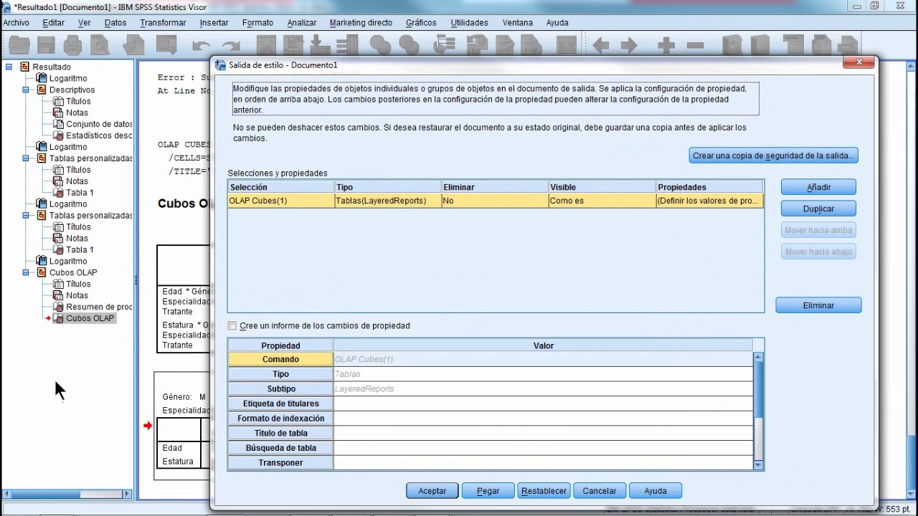
{"action": "left_click_drag", "start_coordinate": [417, 64], "coordinate": [338, 20]}
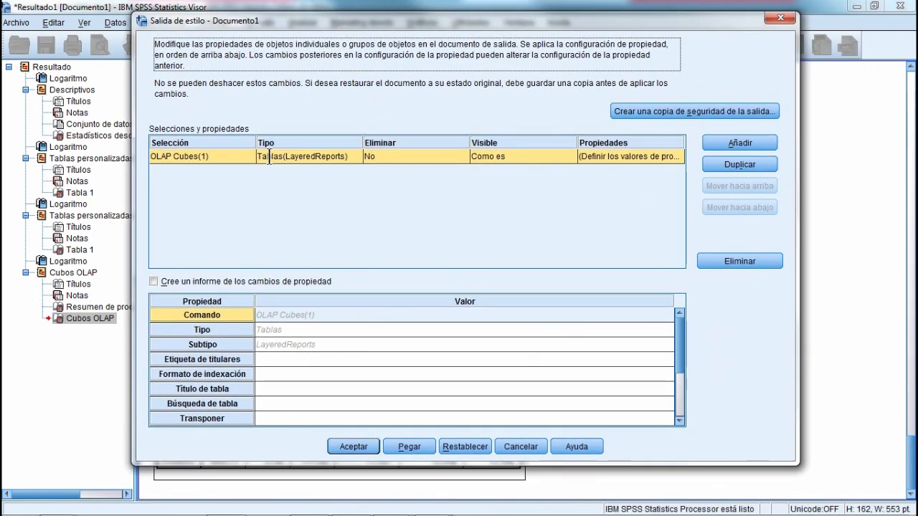
Step: Examine the selection, type, deletion, visibility and properties settings of the OLAP Cubes(1) entry
{"action": "left_click", "coordinate": [183, 155]}
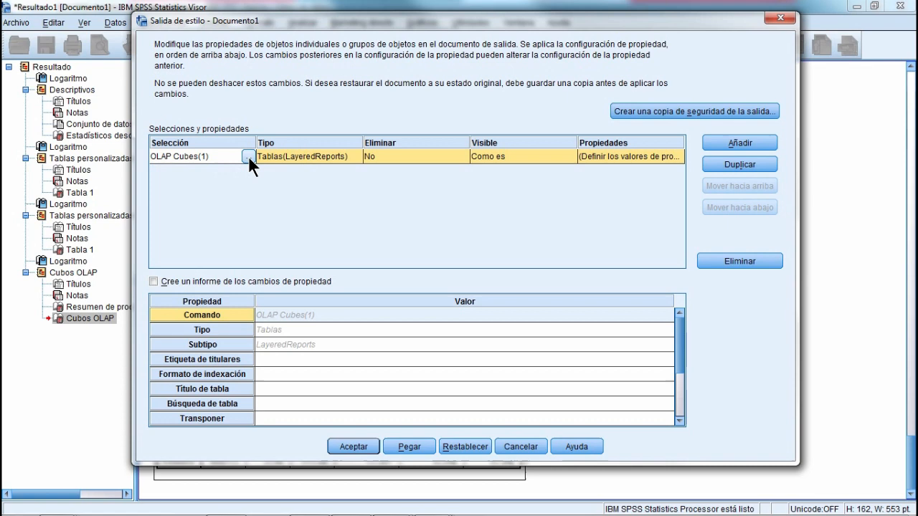
{"action": "left_click", "coordinate": [249, 155]}
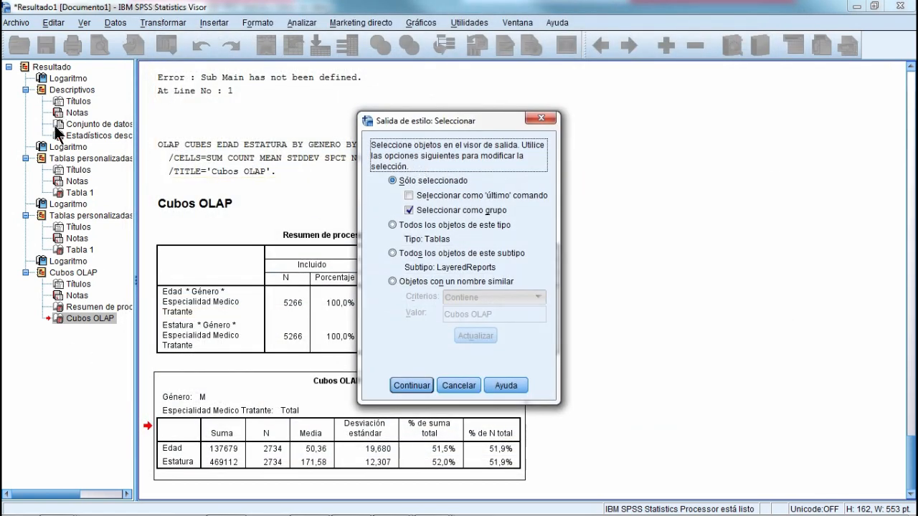
{"action": "left_click", "coordinate": [406, 385]}
{"action": "left_click", "coordinate": [327, 159]}
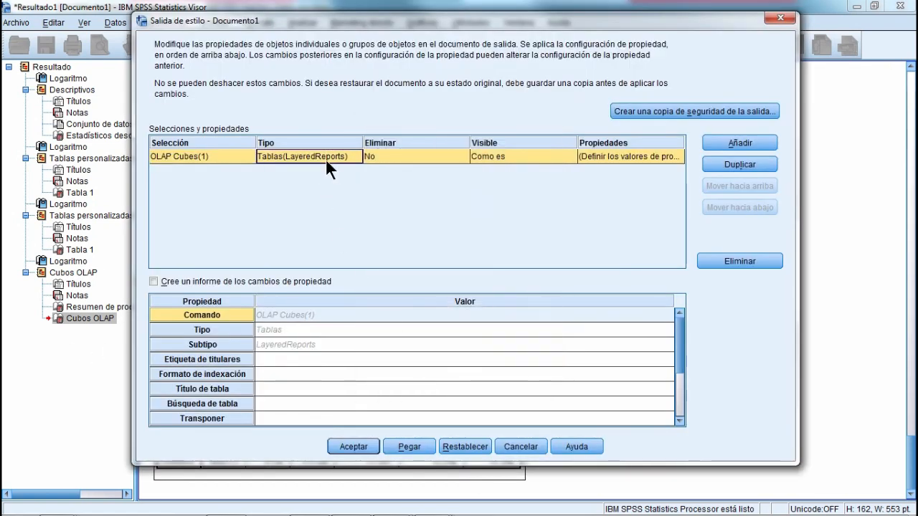
{"action": "left_click", "coordinate": [402, 156]}
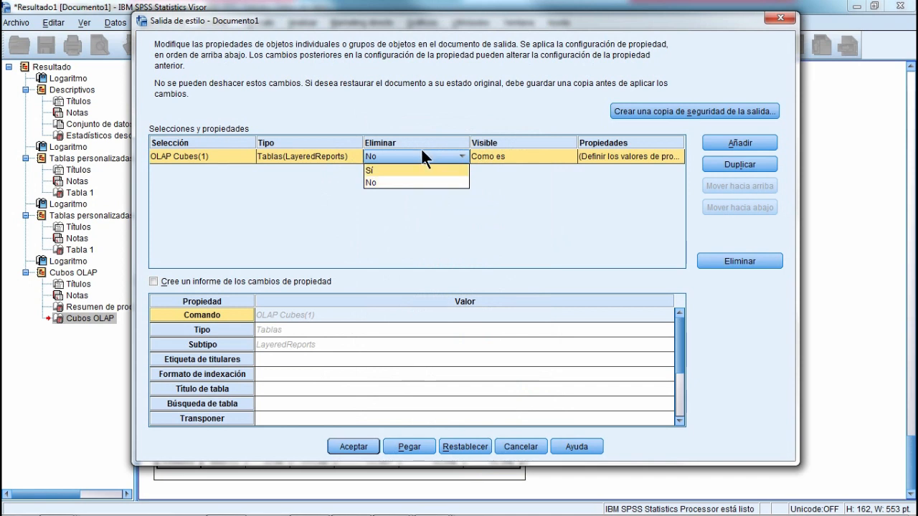
{"action": "left_click", "coordinate": [433, 183]}
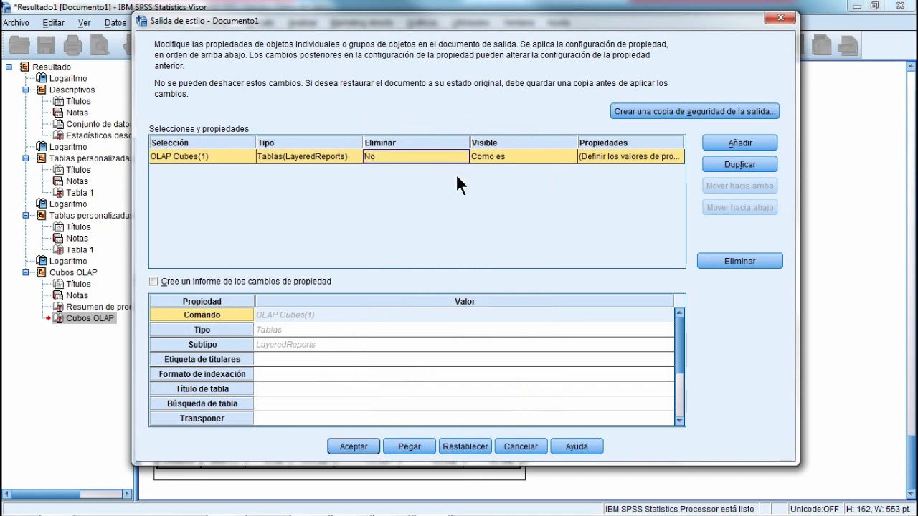
{"action": "left_click", "coordinate": [532, 154]}
{"action": "left_click", "coordinate": [654, 152]}
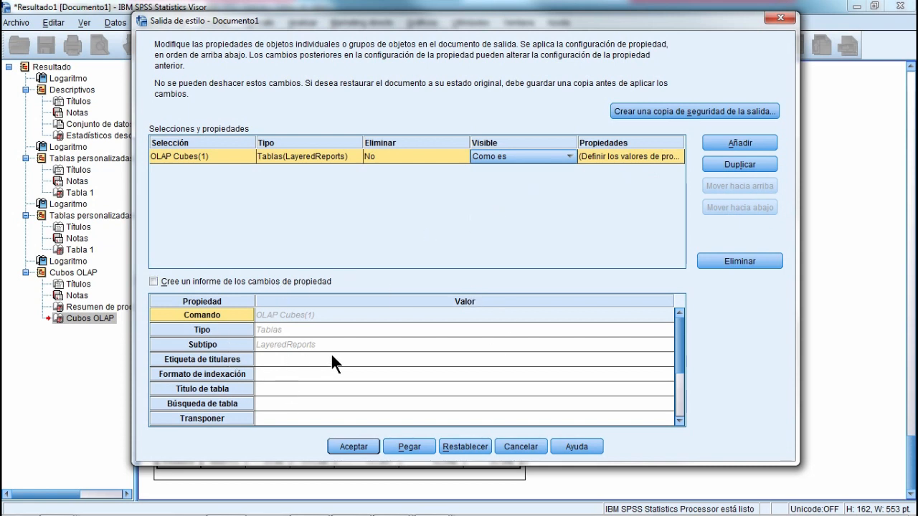
Step: Examine the remaining output style properties, including conditional styles and table comment, and cancel without applying anything
{"action": "left_click_drag", "start_coordinate": [680, 329], "coordinate": [686, 373]}
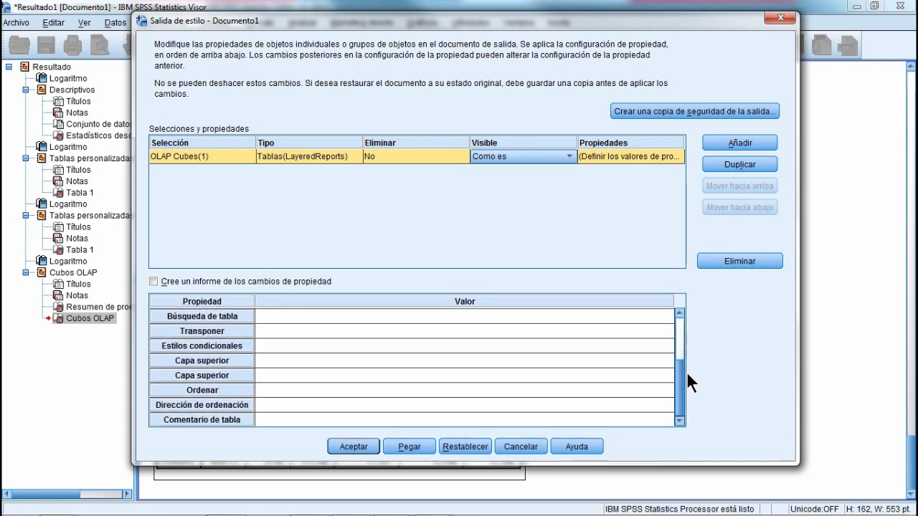
{"action": "left_click", "coordinate": [268, 347]}
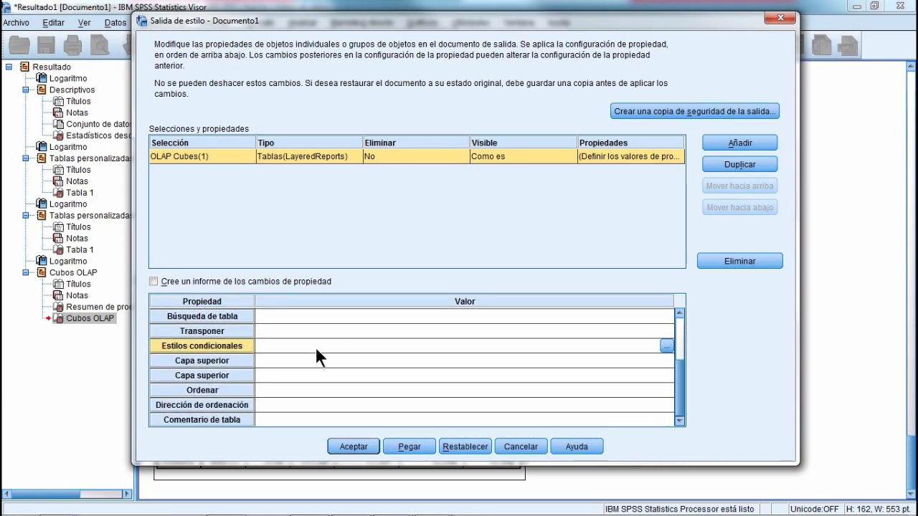
{"action": "left_click", "coordinate": [666, 346]}
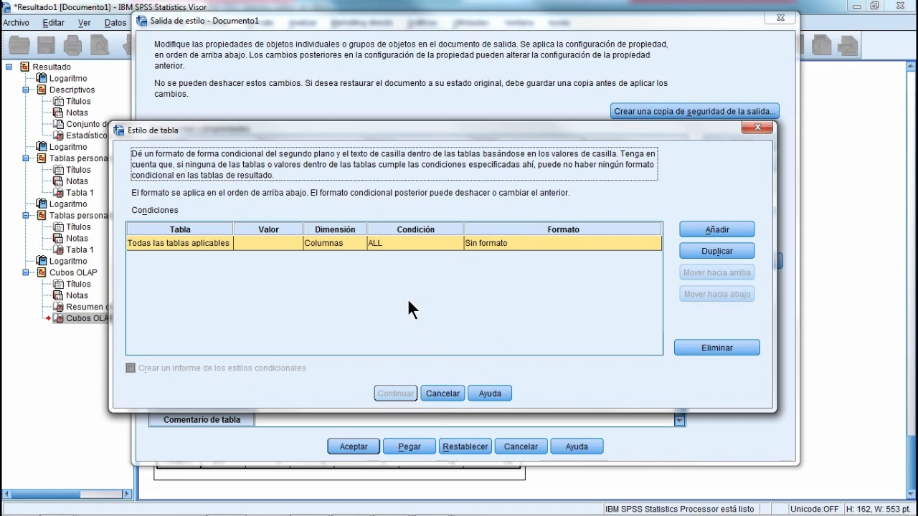
{"action": "left_click", "coordinate": [445, 393]}
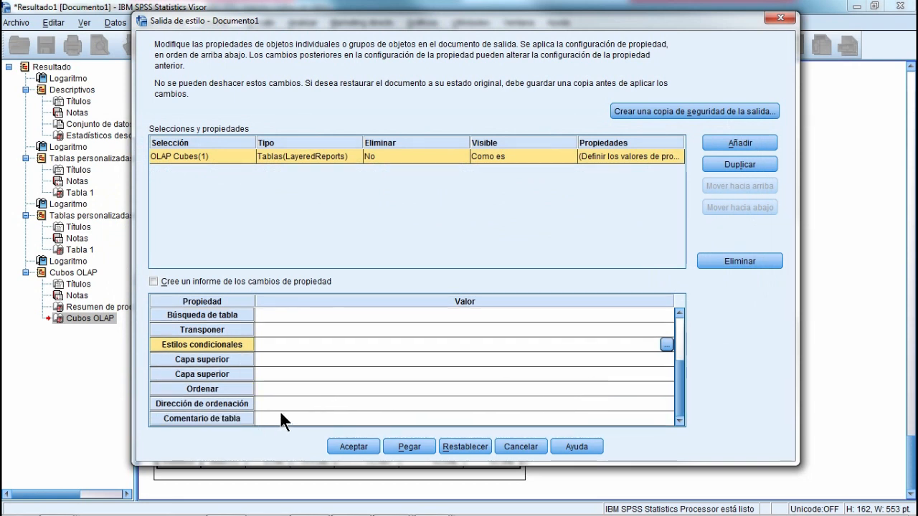
{"action": "left_click", "coordinate": [316, 416]}
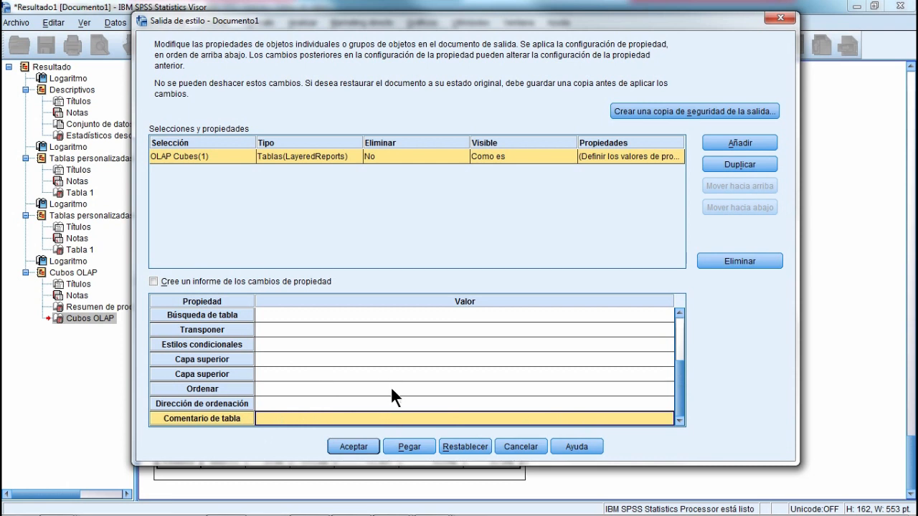
{"action": "scroll", "coordinate": [395, 407], "scroll_direction": "up", "scroll_amount": 2}
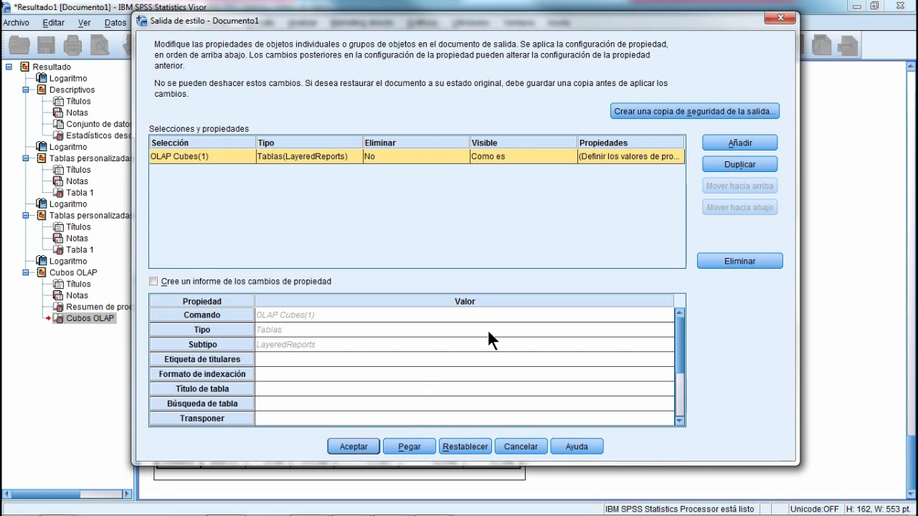
{"action": "left_click", "coordinate": [517, 447]}
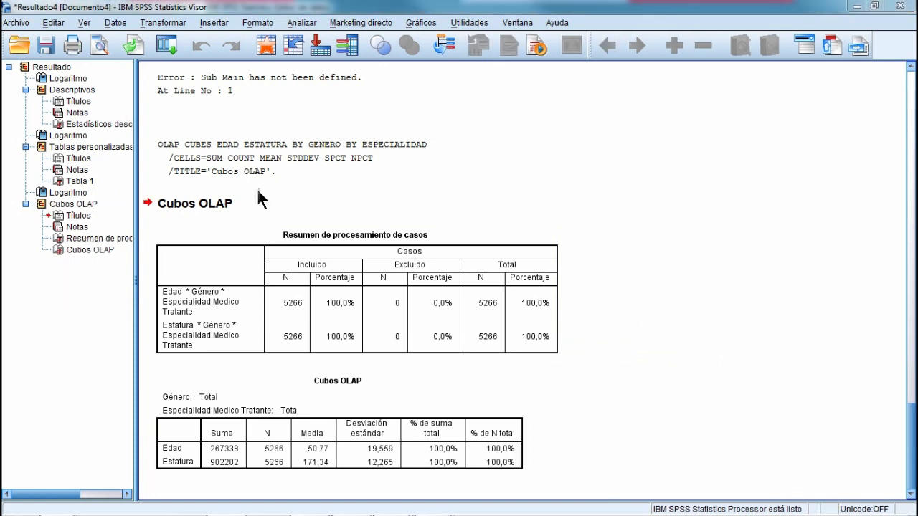
Step: Open the saved syntax file SintaxisFormato.sps
{"action": "left_click", "coordinate": [17, 22]}
{"action": "mouse_move", "coordinate": [50, 53]}
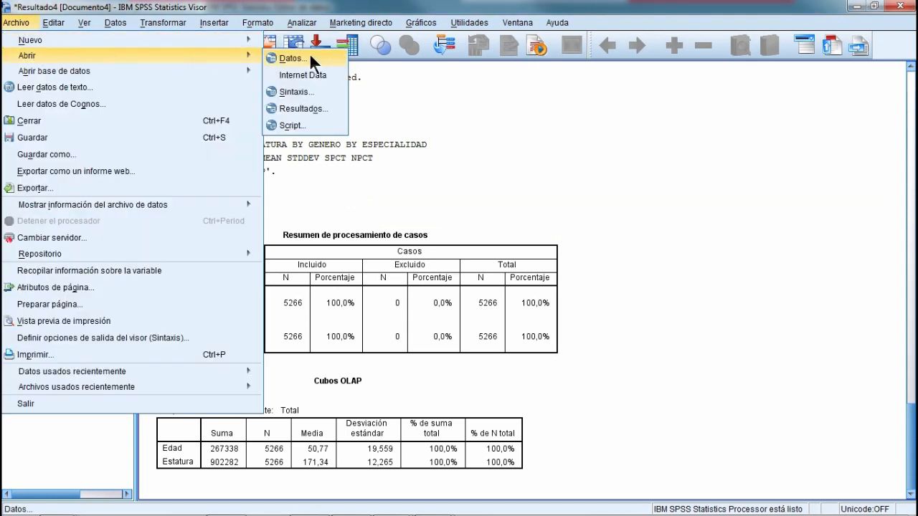
{"action": "left_click", "coordinate": [316, 93]}
{"action": "left_click", "coordinate": [320, 178]}
{"action": "left_click", "coordinate": [642, 285]}
Step: Run only the final OUTPUT MODIFY block, on lines 69 to 82, to apply conditional colours to the Cubos OLAP table
{"action": "scroll", "coordinate": [642, 344], "scroll_direction": "down", "scroll_amount": 13}
{"action": "left_click_drag", "start_coordinate": [495, 473], "coordinate": [115, 305]}
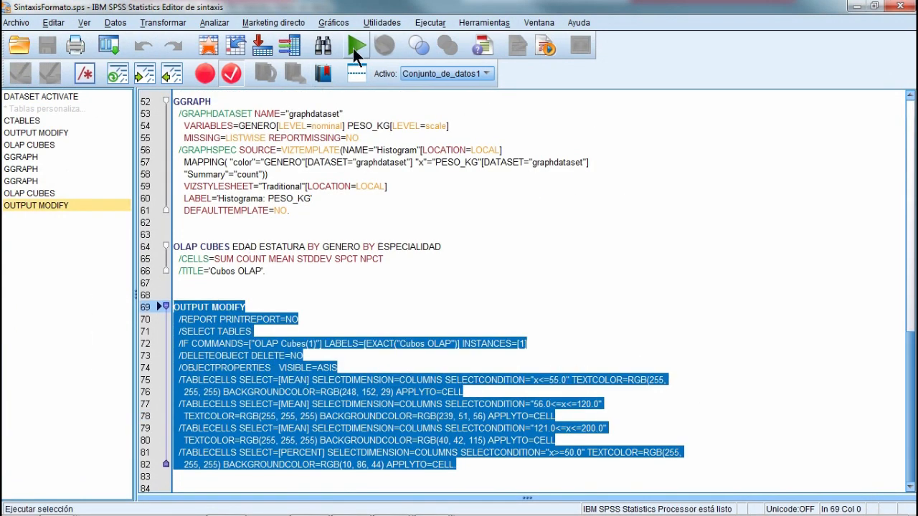
{"action": "left_click", "coordinate": [353, 47]}
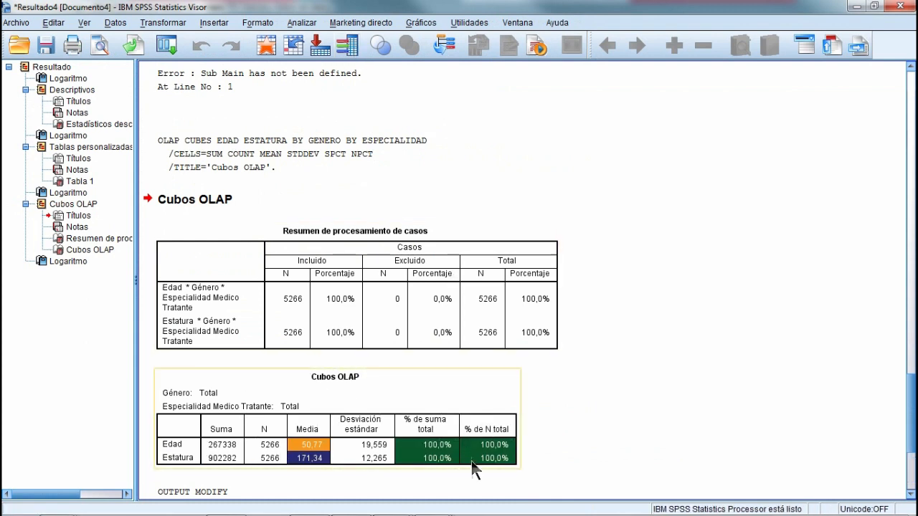
{"action": "mouse_move", "coordinate": [497, 512]}
{"action": "mouse_move", "coordinate": [433, 504]}
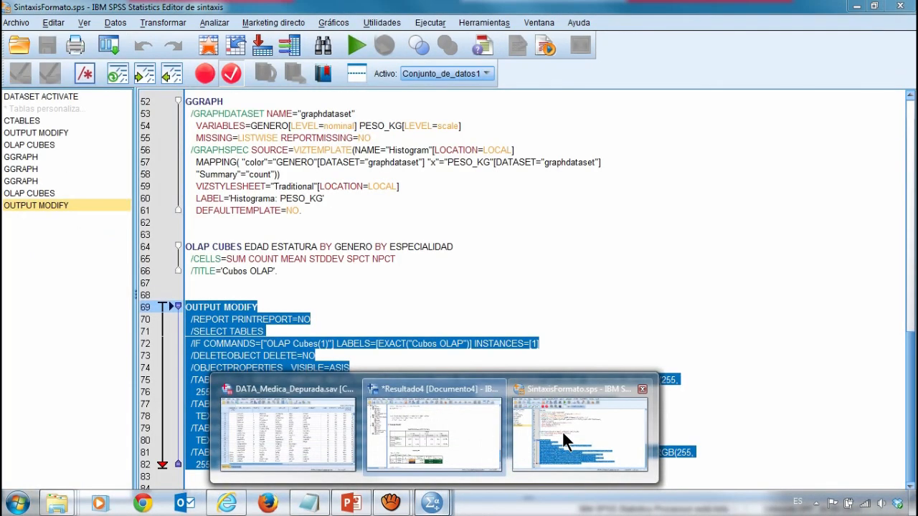
Step: Return to SintaxisFormato.sps and run only its CTABLES command, lines 2 to 9, on dataset Conjunto_de_datos1
{"action": "left_click", "coordinate": [562, 430]}
{"action": "scroll", "coordinate": [174, 118], "scroll_direction": "up", "scroll_amount": 17}
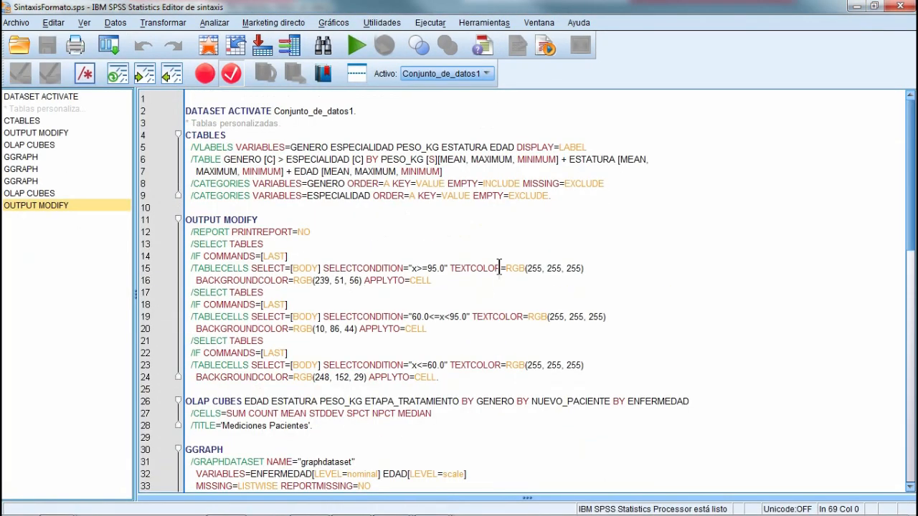
{"action": "left_click_drag", "start_coordinate": [185, 111], "coordinate": [622, 192]}
{"action": "left_click", "coordinate": [353, 49]}
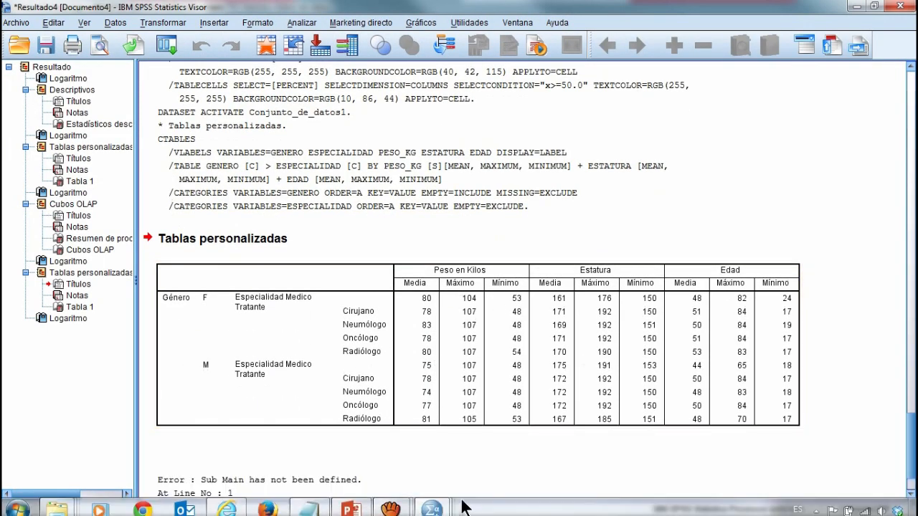
Step: Run the OUTPUT MODIFY block on lines 11 to 24 to apply conditional cell colours to the new custom table
{"action": "mouse_move", "coordinate": [433, 500]}
{"action": "left_click", "coordinate": [572, 409]}
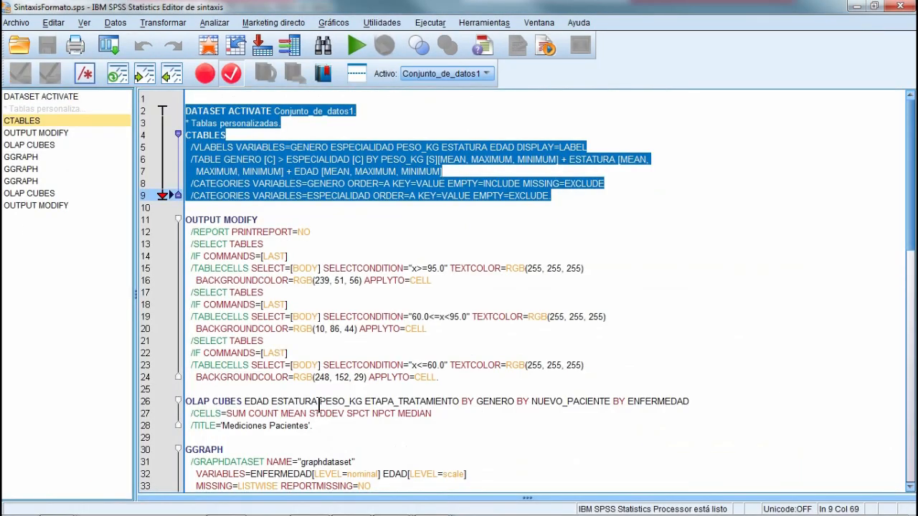
{"action": "left_click_drag", "start_coordinate": [468, 377], "coordinate": [176, 220]}
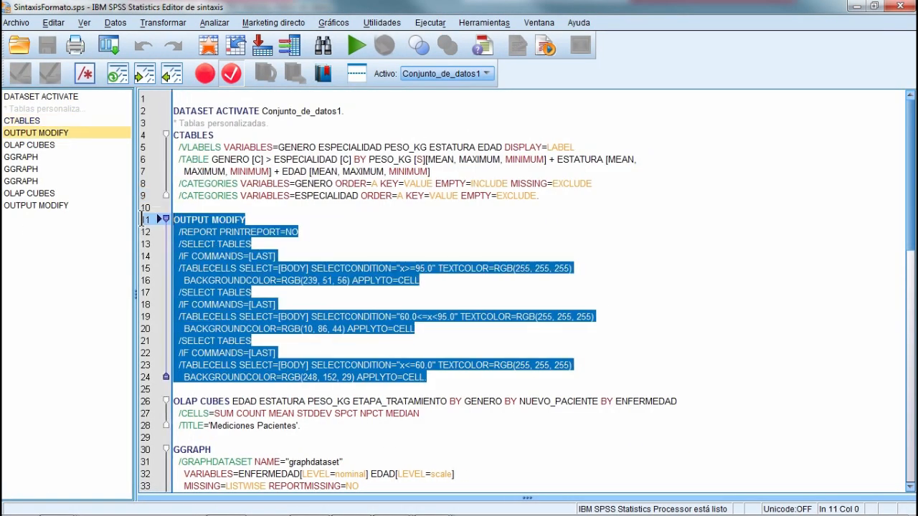
{"action": "left_click", "coordinate": [347, 51]}
{"action": "scroll", "coordinate": [486, 344], "scroll_direction": "down", "scroll_amount": 3}
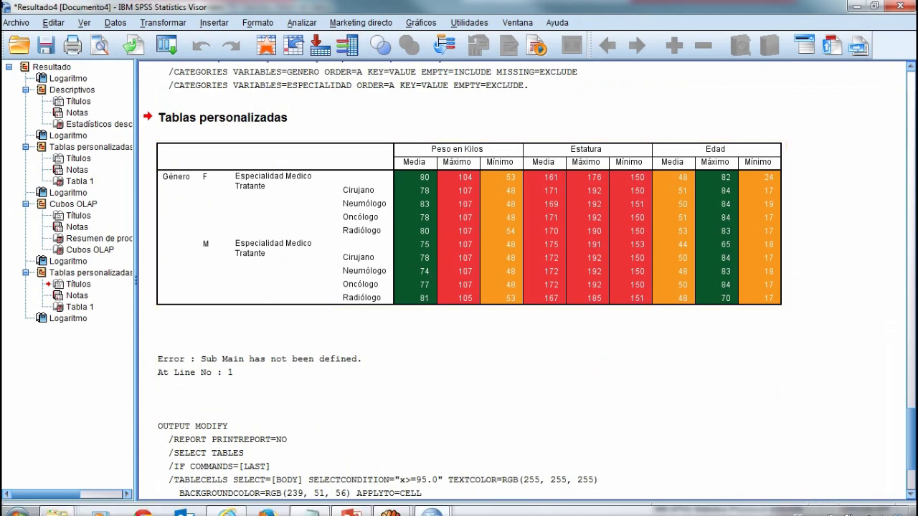
Step: Run the remaining OLAP CUBES and GGRAPH commands in the syntax file, through the Cubos OLAP command on lines 64 to 66
{"action": "mouse_move", "coordinate": [432, 505]}
{"action": "left_click", "coordinate": [581, 443]}
{"action": "scroll", "coordinate": [430, 287], "scroll_direction": "down", "scroll_amount": 7}
{"action": "left_click", "coordinate": [191, 152]}
{"action": "left_click_drag", "start_coordinate": [196, 158], "coordinate": [353, 389]}
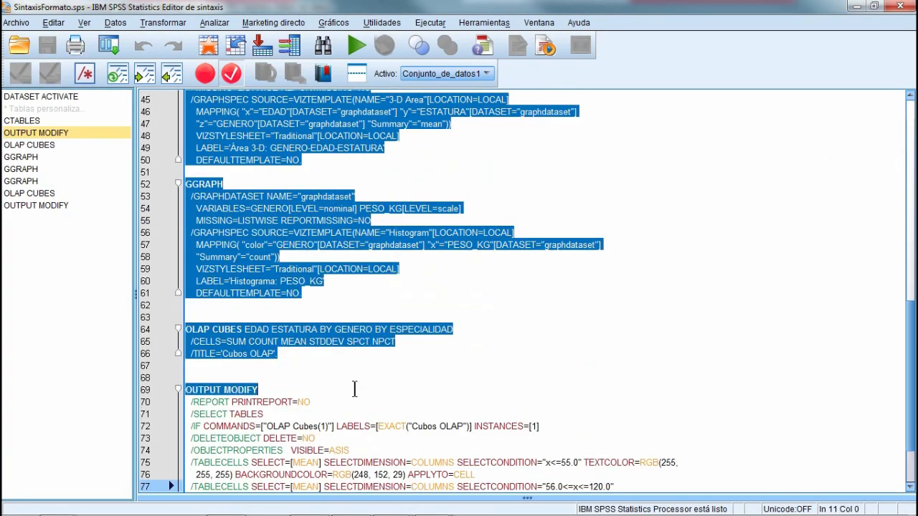
{"action": "left_click", "coordinate": [360, 45]}
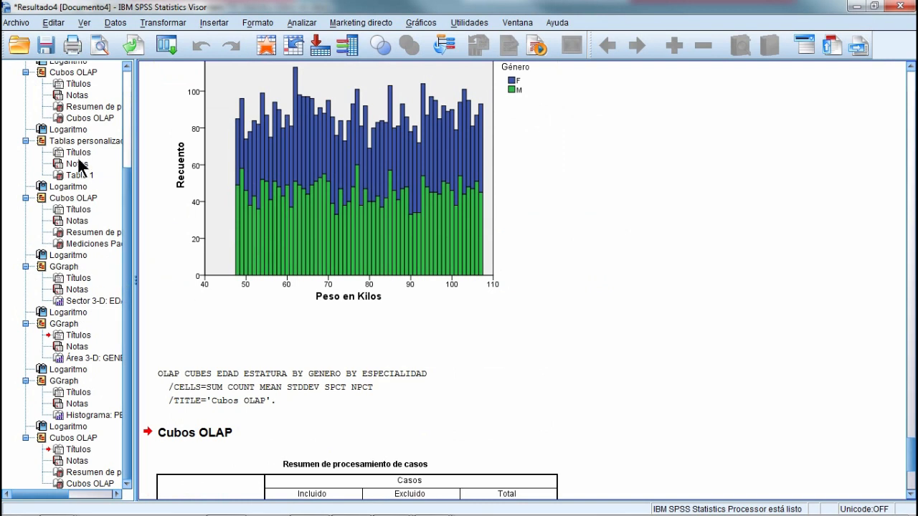
Step: Examine the newly generated output, including the outline, the 3-D area chart, the weight histogram and their GGRAPH logs
{"action": "scroll", "coordinate": [83, 171], "scroll_direction": "up", "scroll_amount": 4}
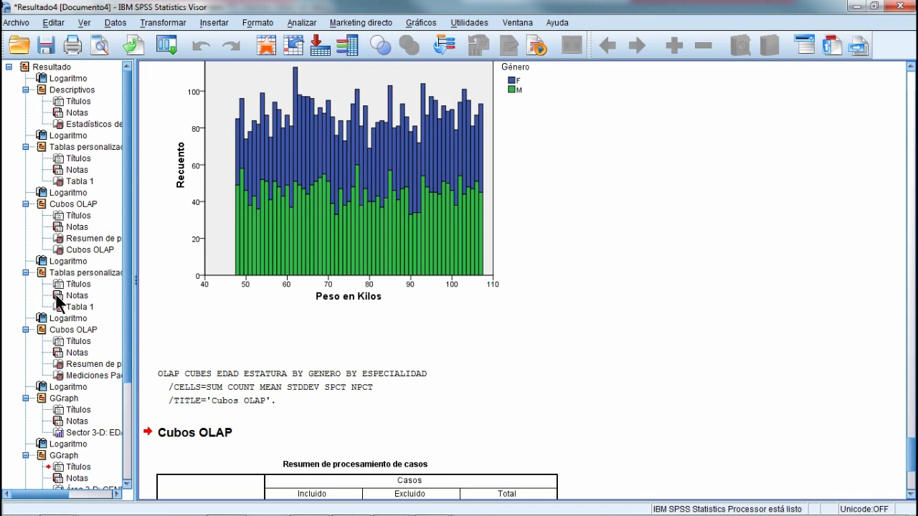
{"action": "scroll", "coordinate": [360, 253], "scroll_direction": "up", "scroll_amount": 5}
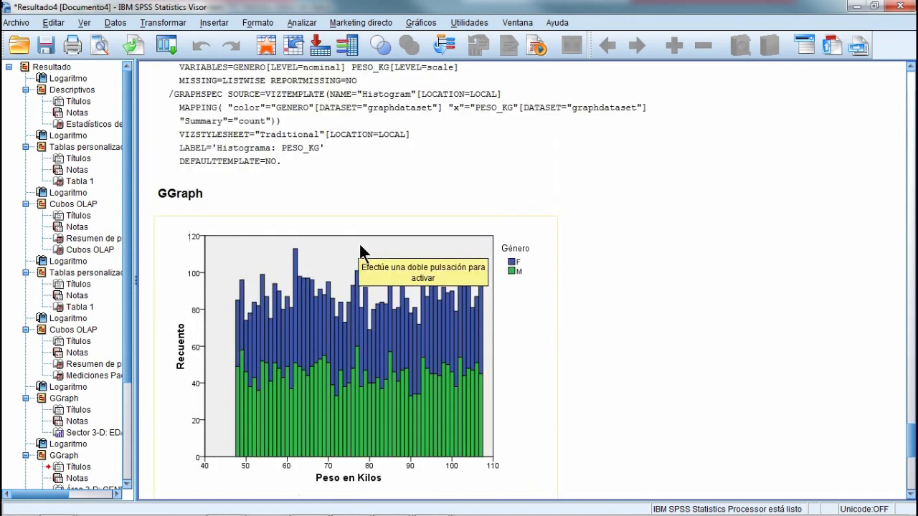
{"action": "scroll", "coordinate": [367, 244], "scroll_direction": "down", "scroll_amount": 2}
{"action": "scroll", "coordinate": [277, 247], "scroll_direction": "up", "scroll_amount": 1}
{"action": "left_click", "coordinate": [277, 252]}
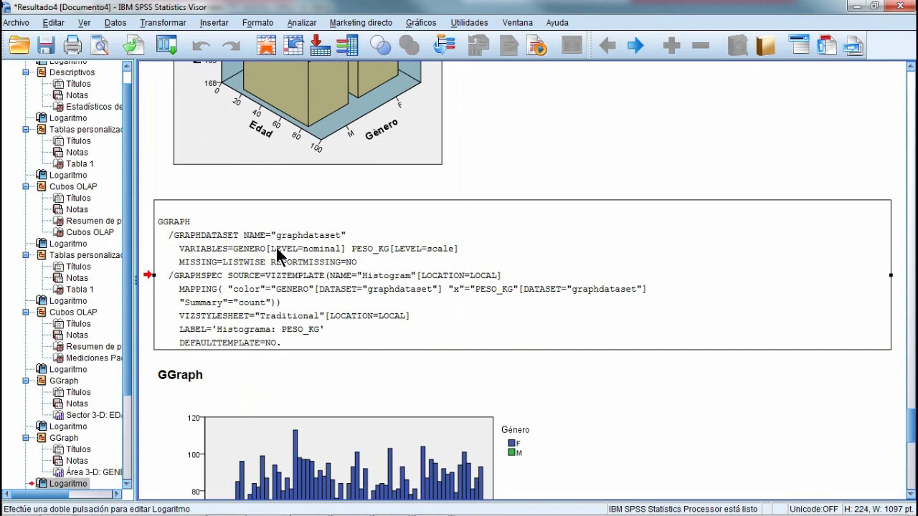
{"action": "scroll", "coordinate": [276, 253], "scroll_direction": "up", "scroll_amount": 3}
{"action": "left_click", "coordinate": [309, 215]}
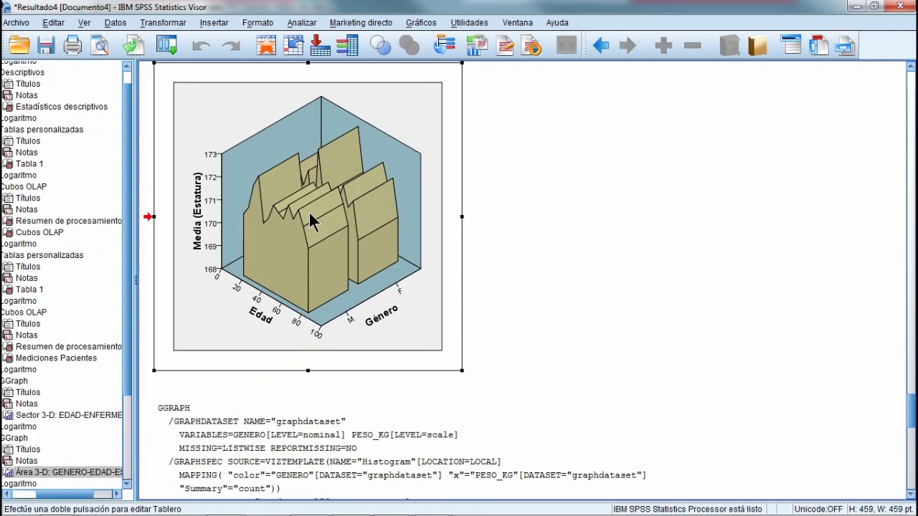
{"action": "scroll", "coordinate": [318, 216], "scroll_direction": "down", "scroll_amount": 3}
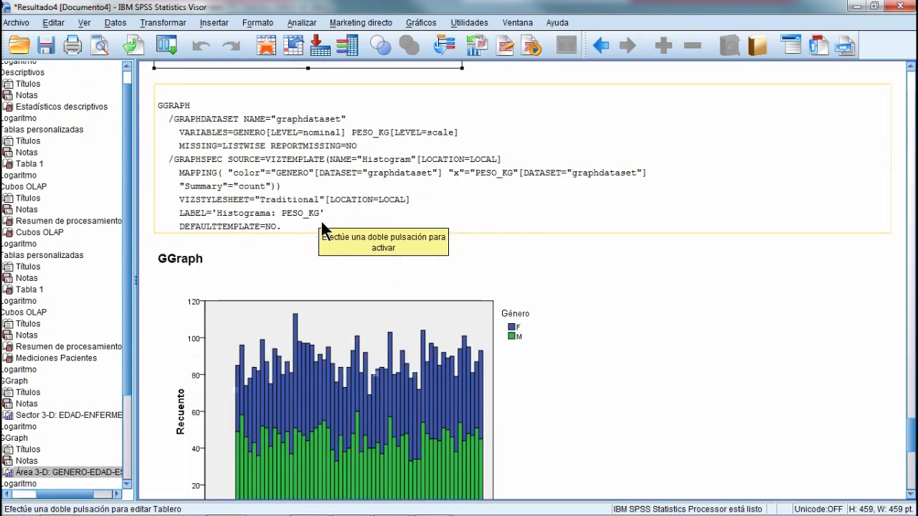
{"action": "scroll", "coordinate": [323, 228], "scroll_direction": "down", "scroll_amount": 5}
{"action": "left_click", "coordinate": [380, 293]}
Step: Examine output style selection for the last Cubos OLAP table by object type and by names containing Cubos OLAP, and cancel it
{"action": "left_click", "coordinate": [337, 429]}
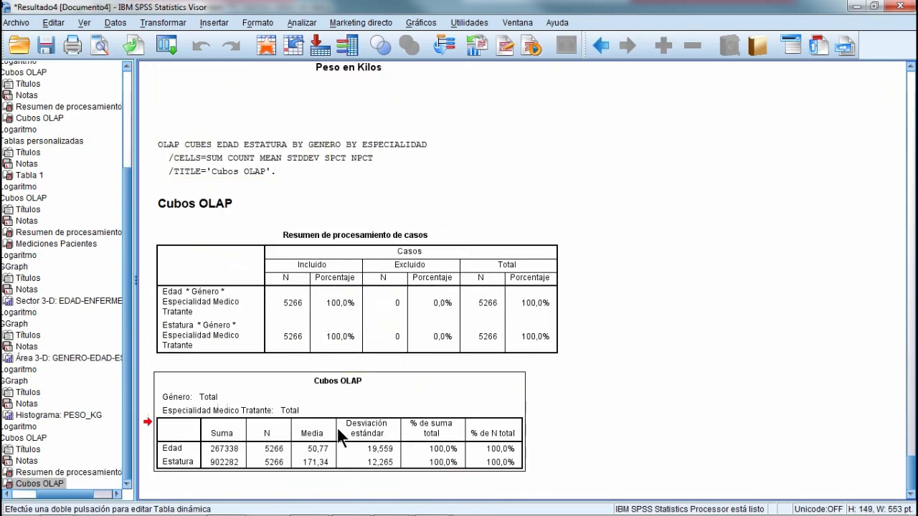
{"action": "right_click", "coordinate": [337, 426]}
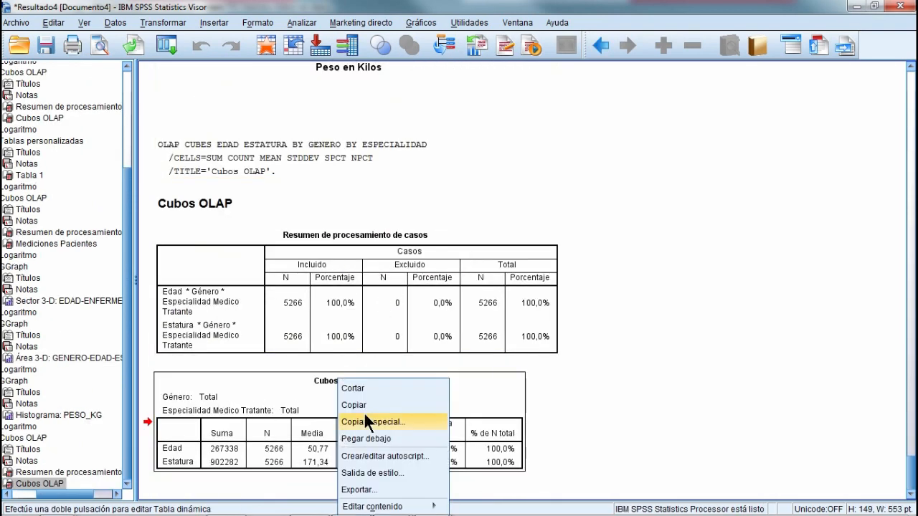
{"action": "left_click", "coordinate": [418, 470]}
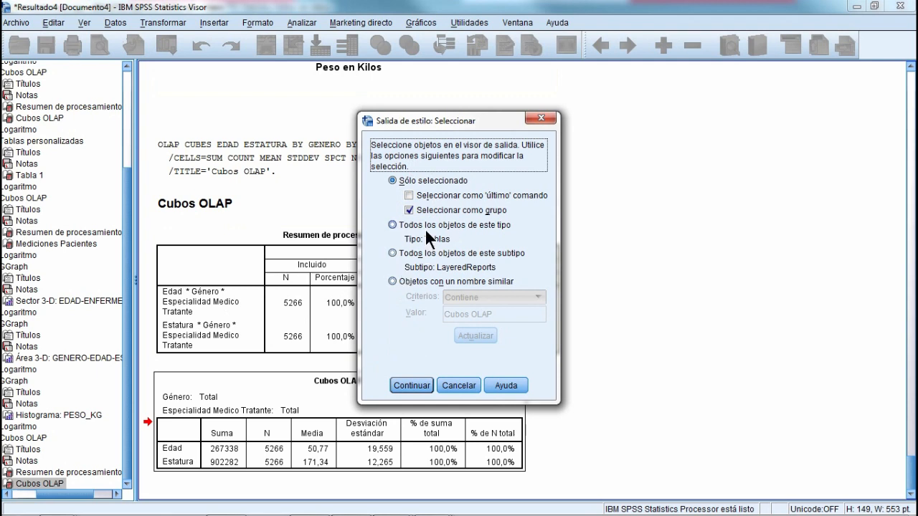
{"action": "left_click", "coordinate": [392, 224]}
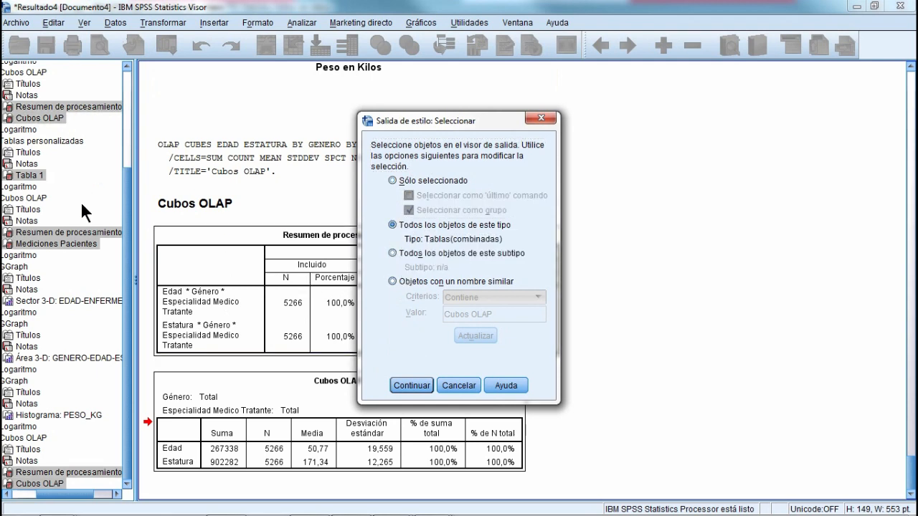
{"action": "left_click", "coordinate": [395, 280]}
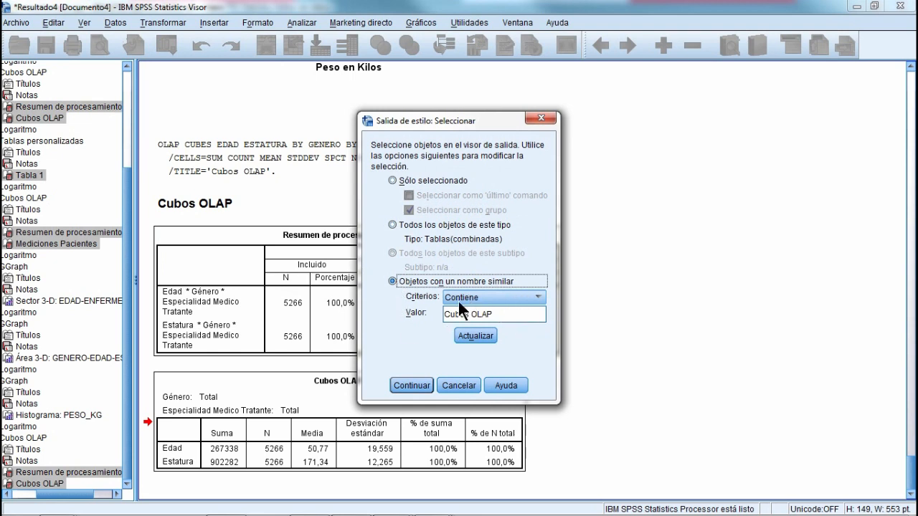
{"action": "left_click", "coordinate": [424, 385]}
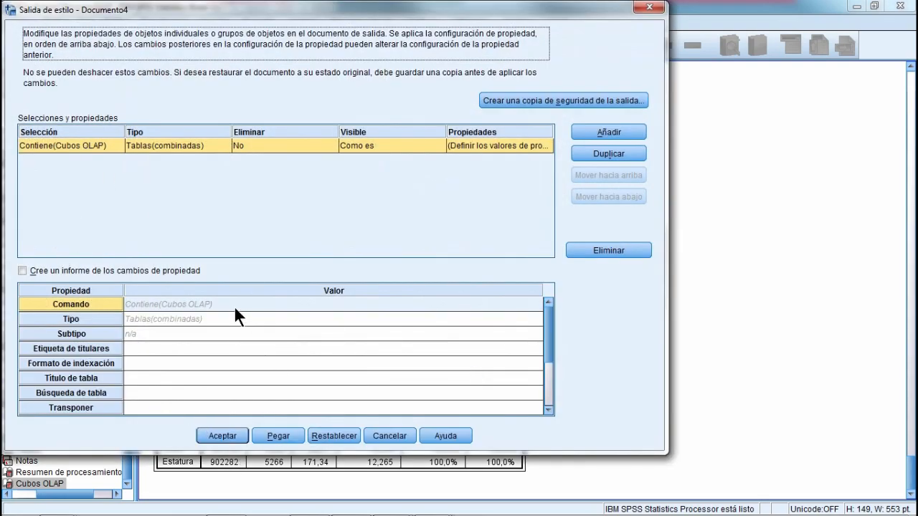
{"action": "left_click", "coordinate": [376, 432]}
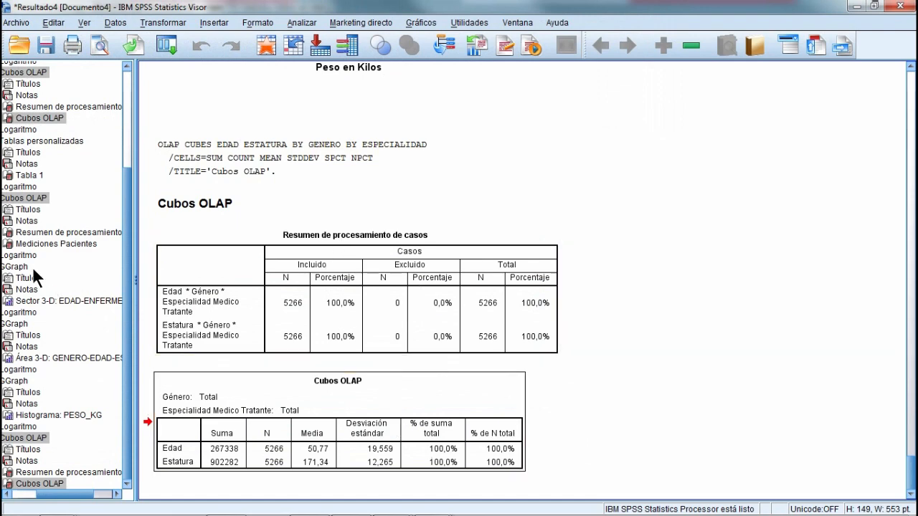
Step: Delete all log entries from the output document with an output style that covers all objects of type Log
{"action": "left_click_drag", "start_coordinate": [69, 495], "coordinate": [8, 495]}
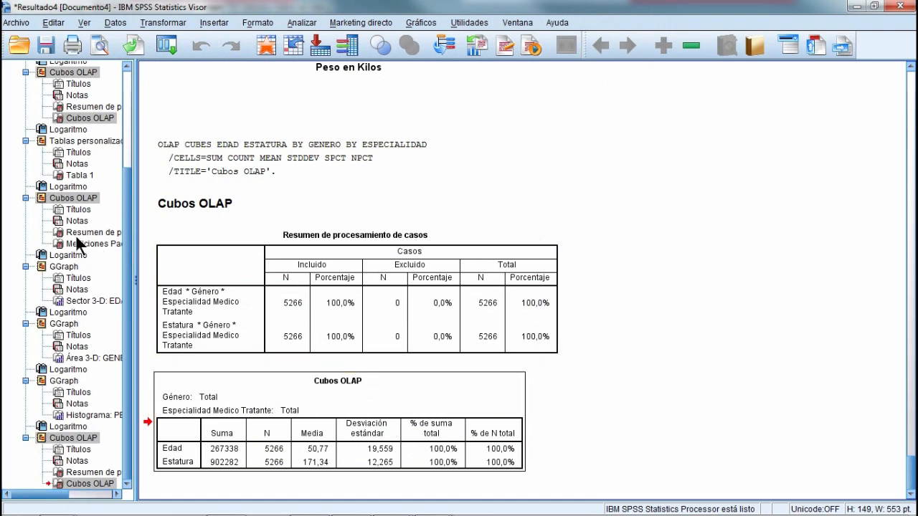
{"action": "left_click", "coordinate": [71, 255]}
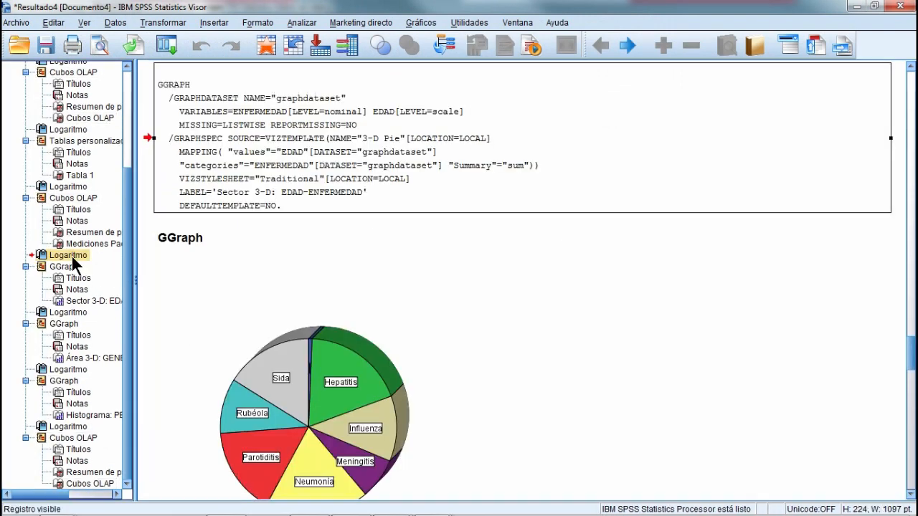
{"action": "right_click", "coordinate": [295, 136]}
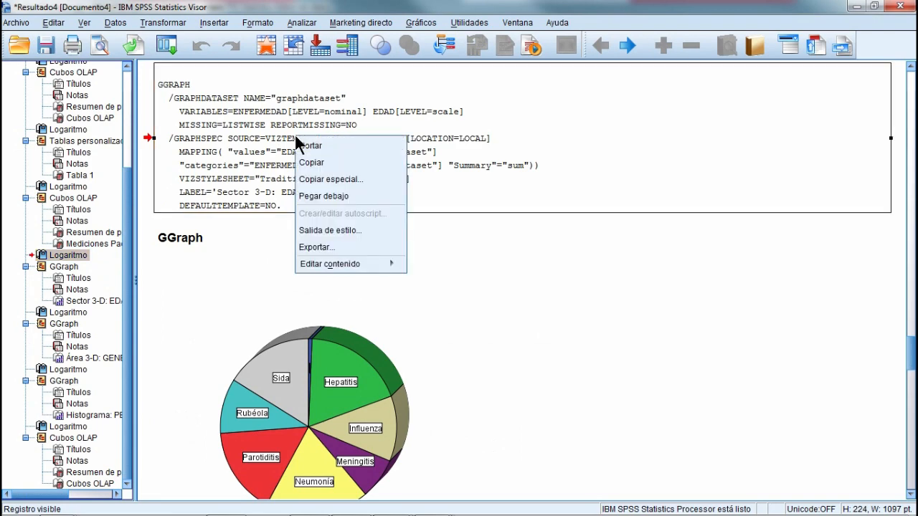
{"action": "left_click", "coordinate": [371, 230]}
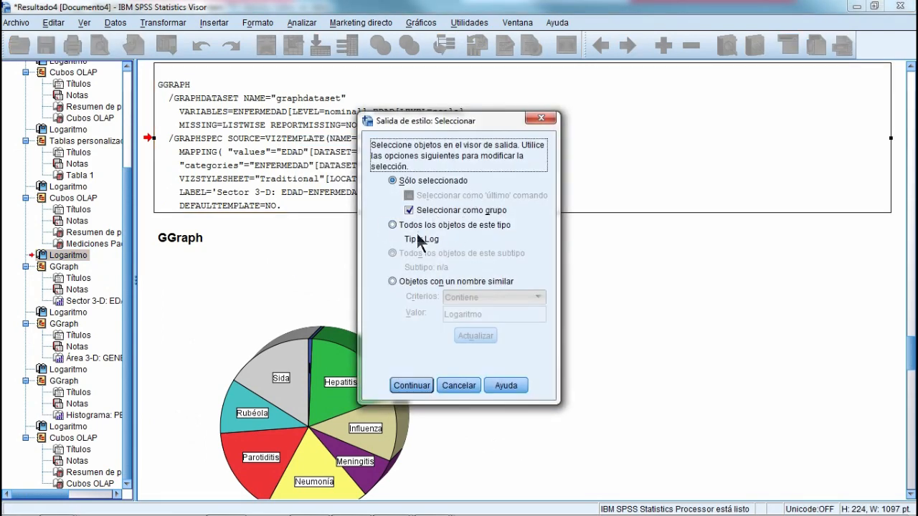
{"action": "left_click", "coordinate": [394, 225]}
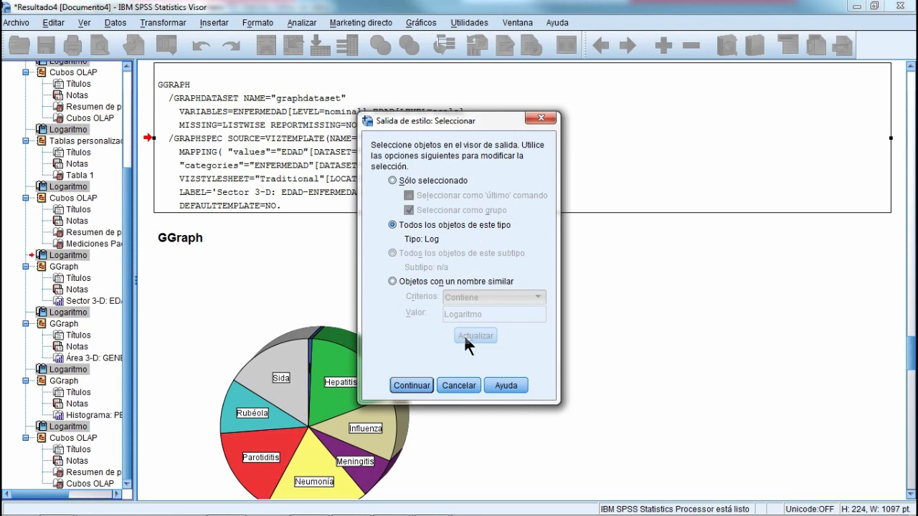
{"action": "left_click", "coordinate": [412, 386]}
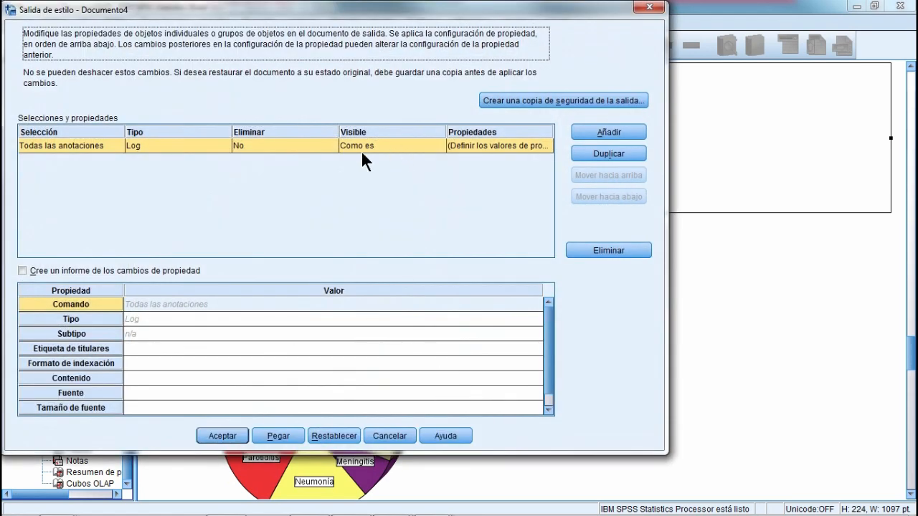
{"action": "left_click", "coordinate": [276, 146]}
{"action": "left_click", "coordinate": [283, 157]}
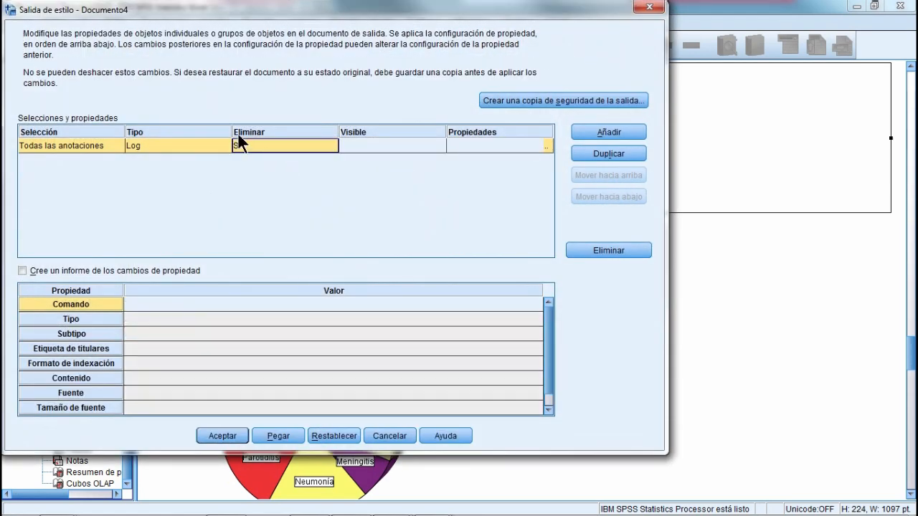
{"action": "left_click", "coordinate": [224, 435]}
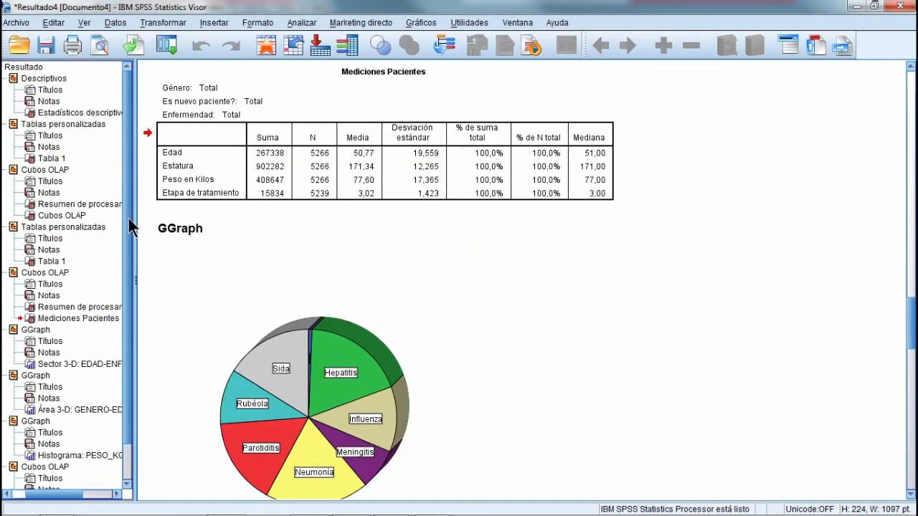
Step: Review the tables and charts throughout the output document to check that the logs are gone
{"action": "scroll", "coordinate": [528, 253], "scroll_direction": "up", "scroll_amount": 20}
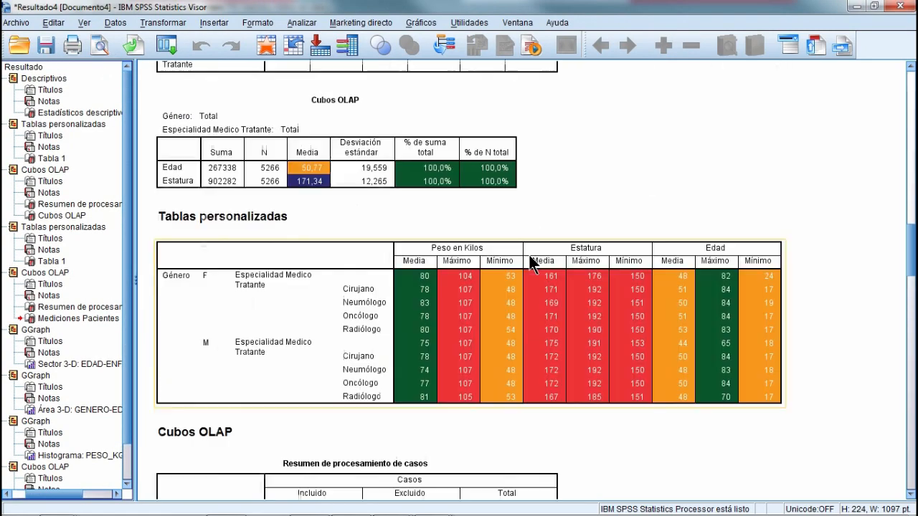
{"action": "scroll", "coordinate": [528, 233], "scroll_direction": "down", "scroll_amount": 5}
{"action": "scroll", "coordinate": [526, 302], "scroll_direction": "down", "scroll_amount": 20}
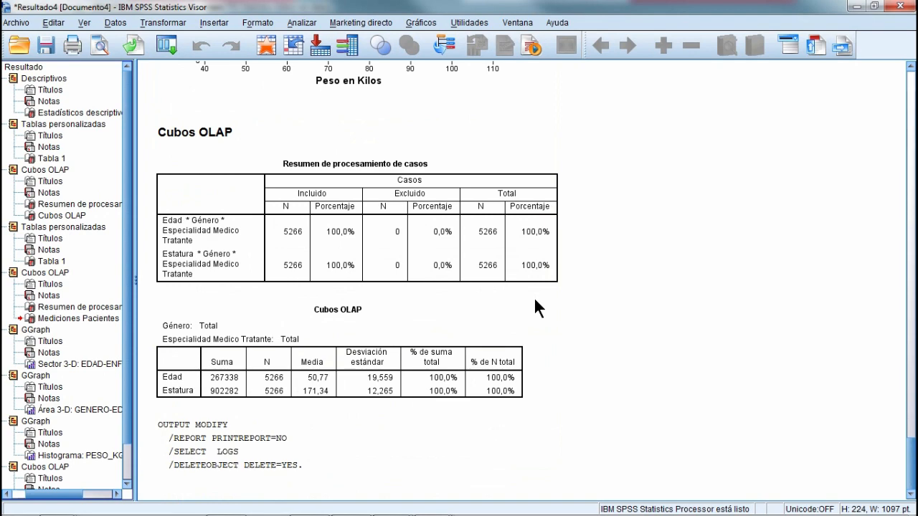
{"action": "scroll", "coordinate": [354, 330], "scroll_direction": "up", "scroll_amount": 15}
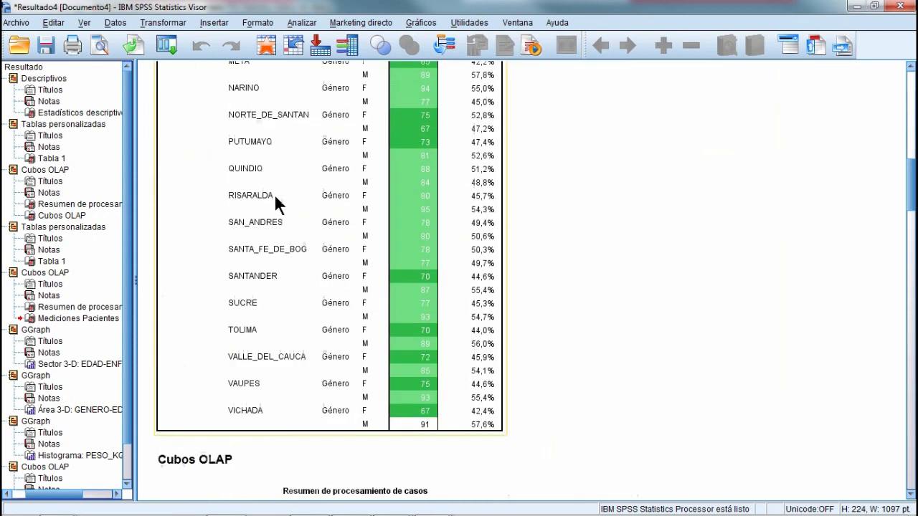
{"action": "scroll", "coordinate": [280, 187], "scroll_direction": "up", "scroll_amount": 15}
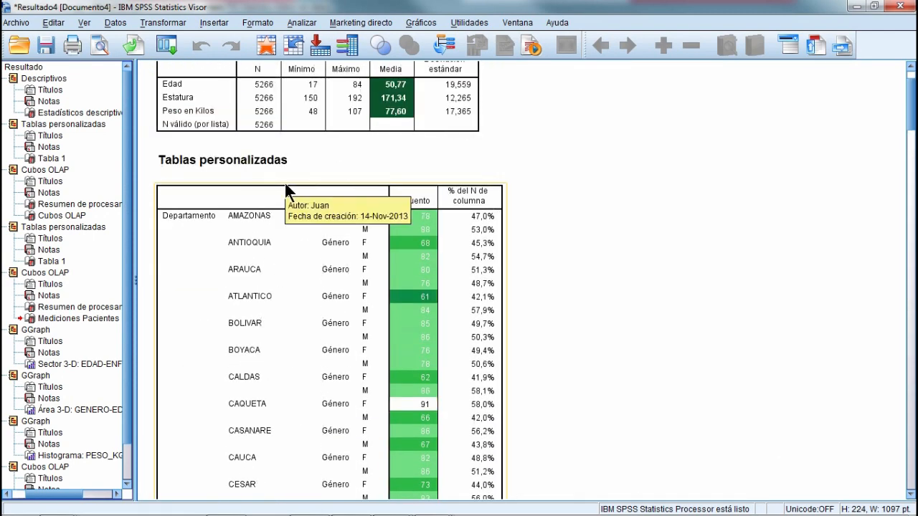
Step: Start exporting the output as a web report and choose the Resultados Condicionales folder inside Material Statistics 22 on the desktop
{"action": "left_click", "coordinate": [17, 23]}
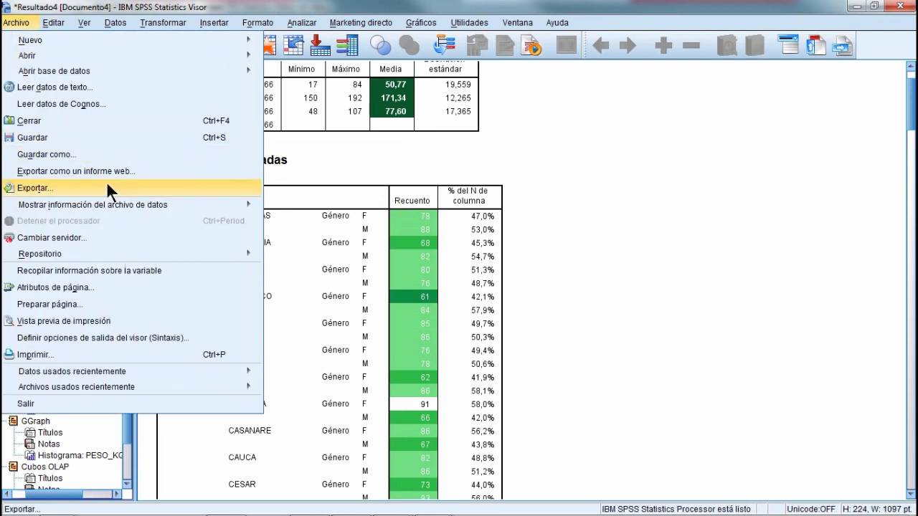
{"action": "left_click", "coordinate": [121, 173]}
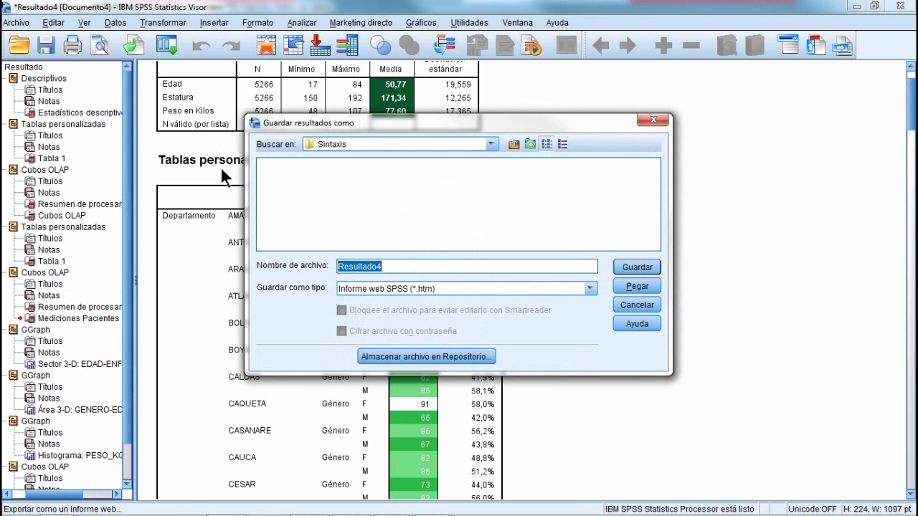
{"action": "left_click", "coordinate": [467, 146]}
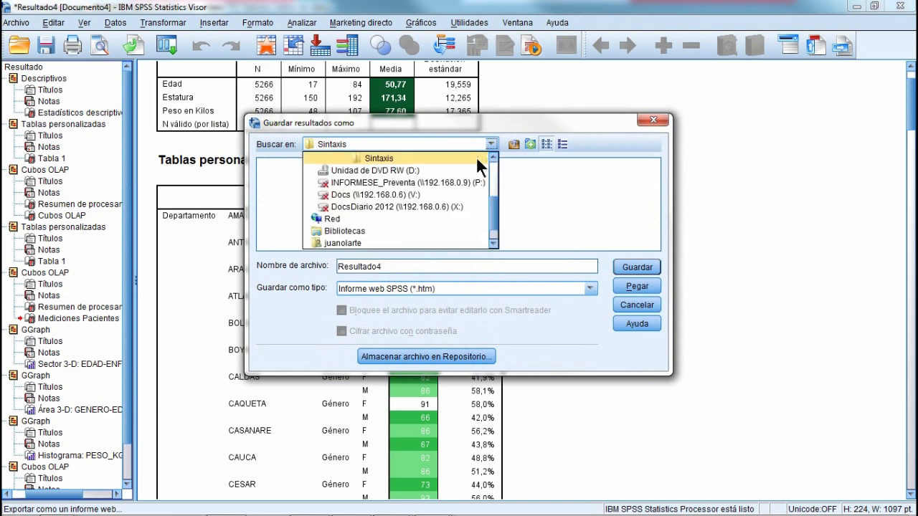
{"action": "scroll", "coordinate": [422, 183], "scroll_direction": "up", "scroll_amount": 3}
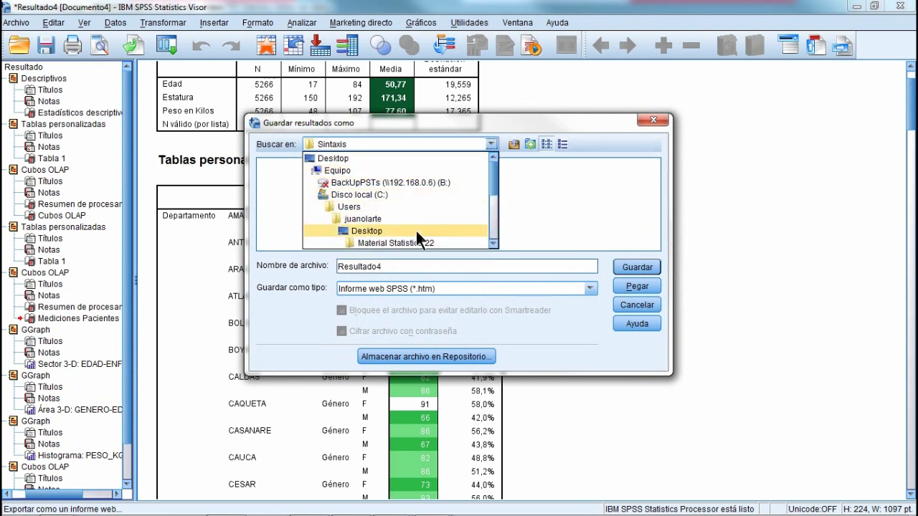
{"action": "left_click", "coordinate": [359, 174]}
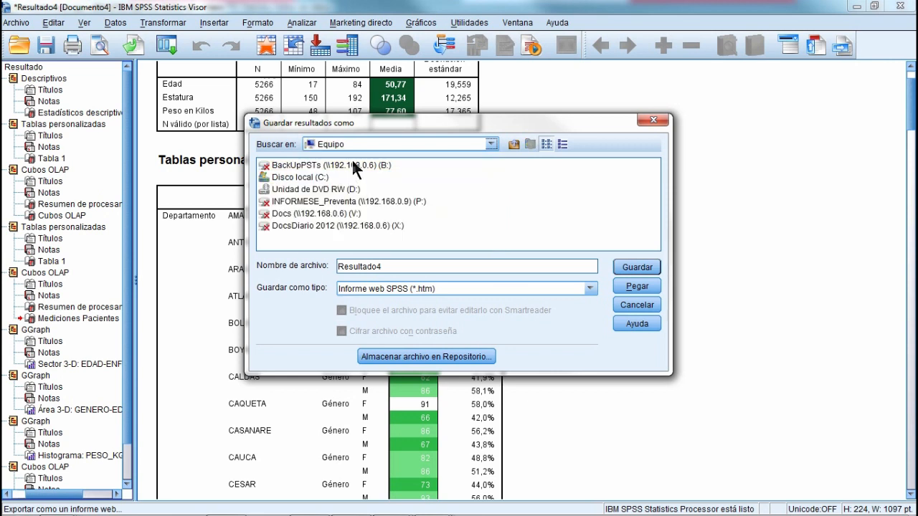
{"action": "left_click", "coordinate": [421, 144]}
{"action": "left_click", "coordinate": [373, 159]}
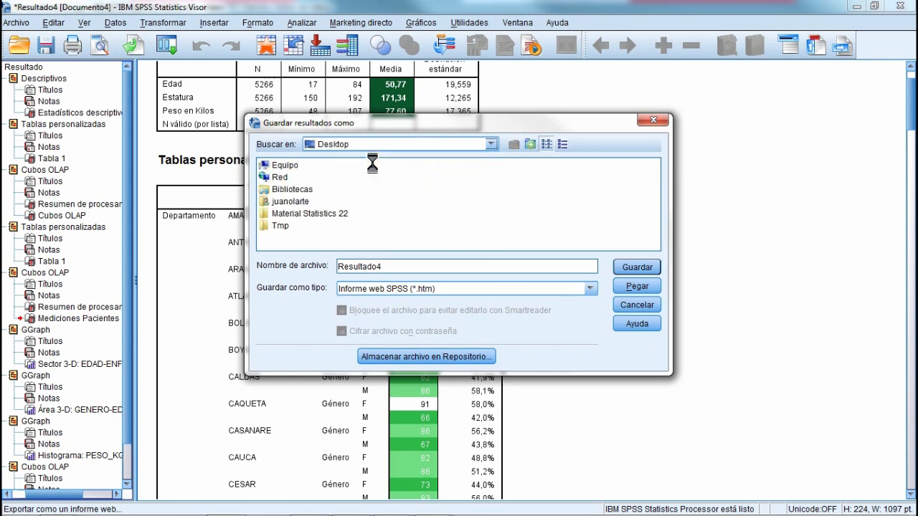
{"action": "double_click", "coordinate": [291, 212]}
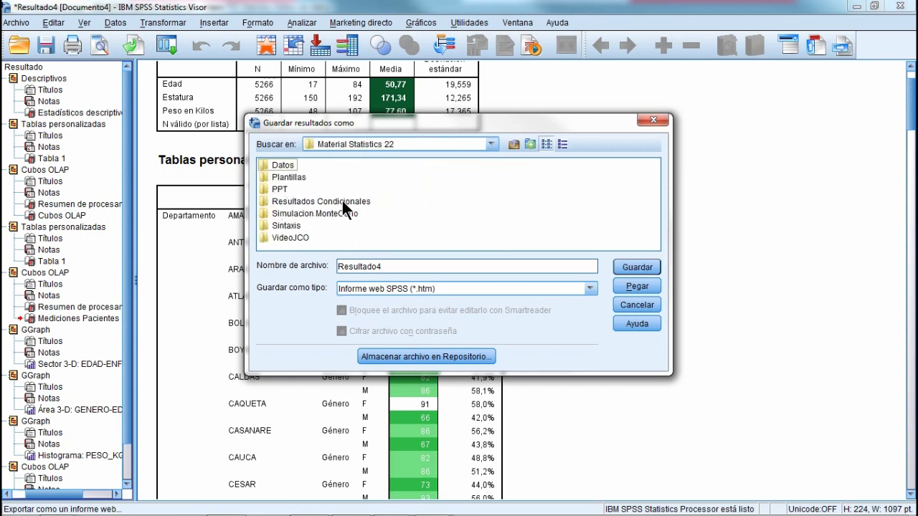
{"action": "double_click", "coordinate": [342, 201]}
Step: Name the report ResultadoVersion22 and save it as an SPSS web report (*.htm)
{"action": "left_click", "coordinate": [405, 264]}
{"action": "key", "text": "BackSpace"}
{"action": "type", "text": "Version22"}
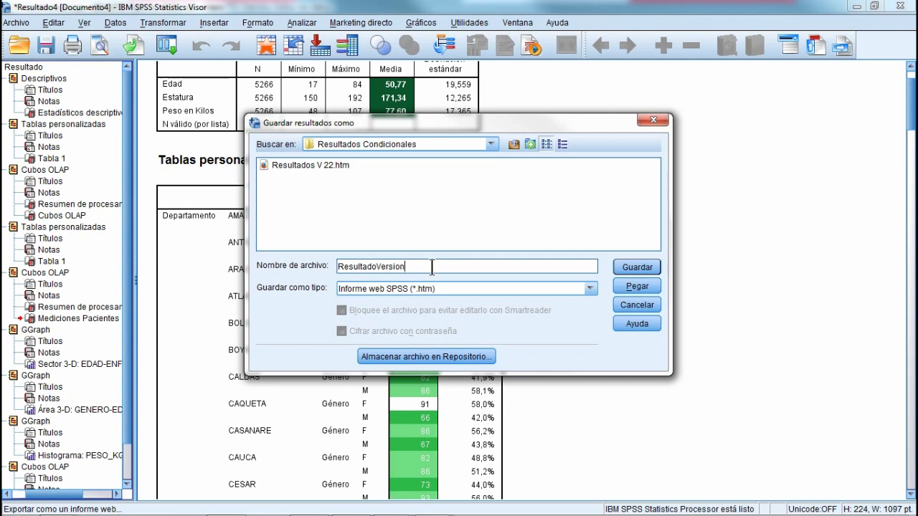
{"action": "left_click", "coordinate": [632, 262]}
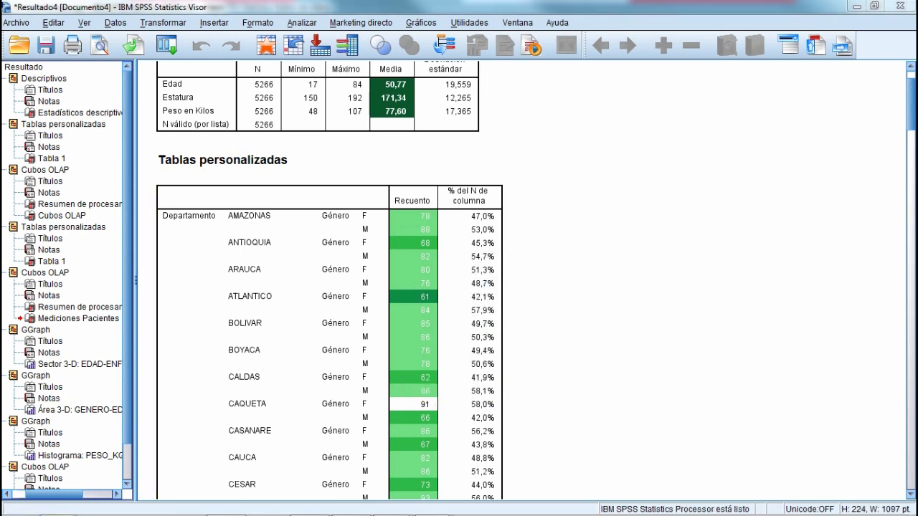
Step: Switch to Windows Explorer and open ResultadoVersion22.htm from the desktop's Material Statistics 22 > Resultados Condicionales folder in Firefox
{"action": "key", "text": "super+e"}
{"action": "left_click", "coordinate": [85, 197]}
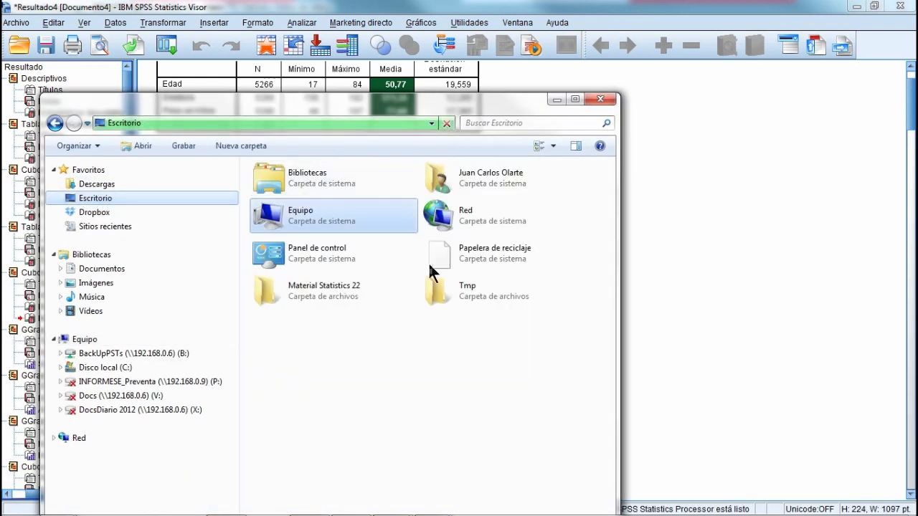
{"action": "left_click", "coordinate": [334, 289]}
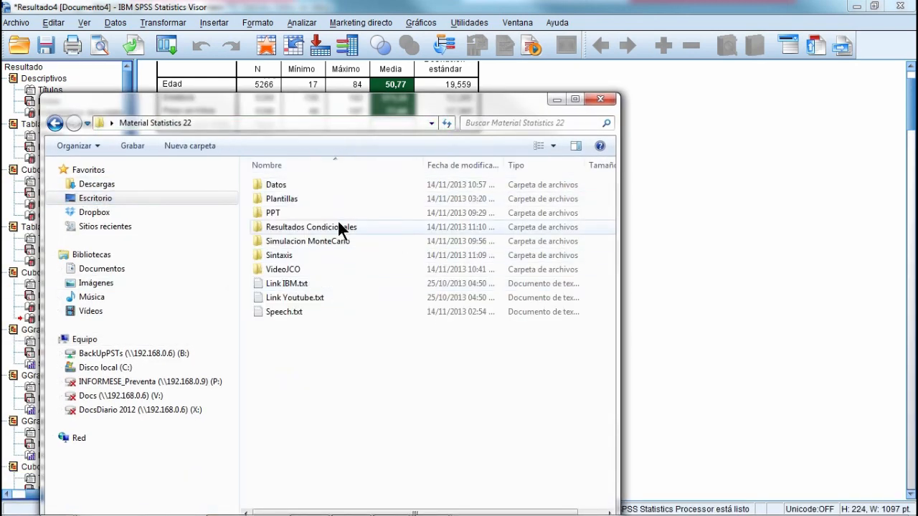
{"action": "double_click", "coordinate": [344, 226]}
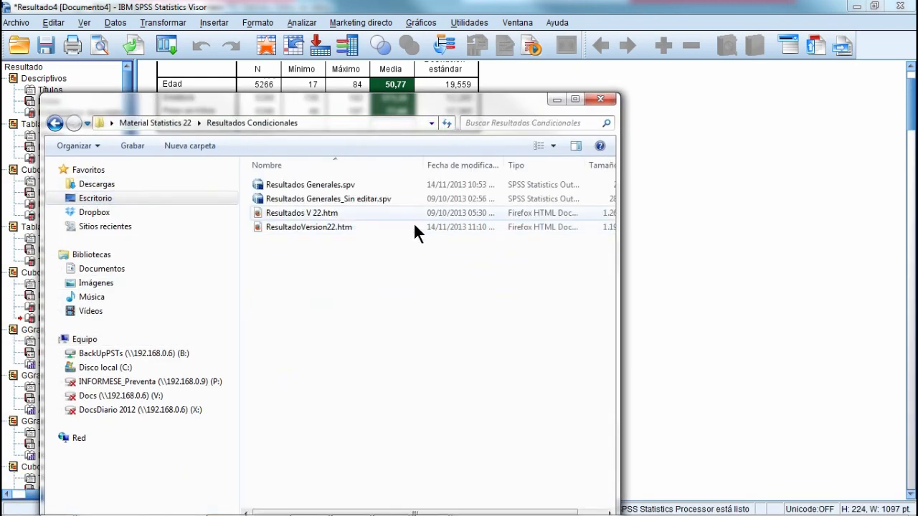
{"action": "left_click", "coordinate": [349, 224]}
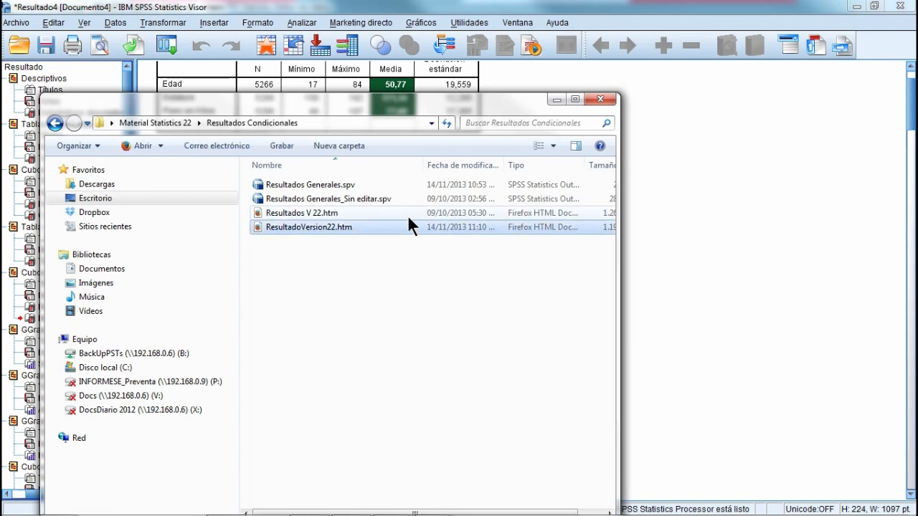
{"action": "key", "text": "Return"}
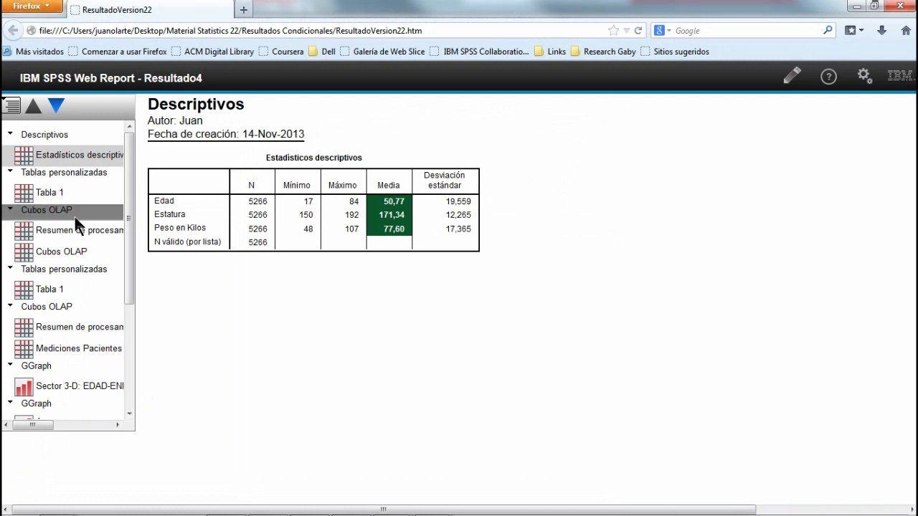
Step: Review the first custom table, broken down by department and gender, in the web report
{"action": "left_click", "coordinate": [77, 188]}
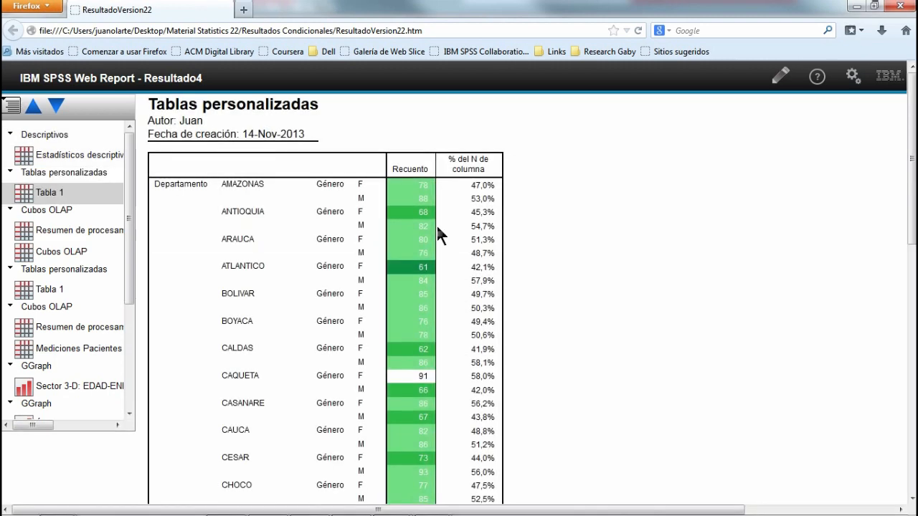
{"action": "scroll", "coordinate": [436, 244], "scroll_direction": "down", "scroll_amount": 10}
{"action": "scroll", "coordinate": [436, 244], "scroll_direction": "up", "scroll_amount": 10}
Step: View the first Cubos OLAP table filtered to gender M, with physician specialty Neumólogo and Radiólogo in turn
{"action": "left_click", "coordinate": [58, 251]}
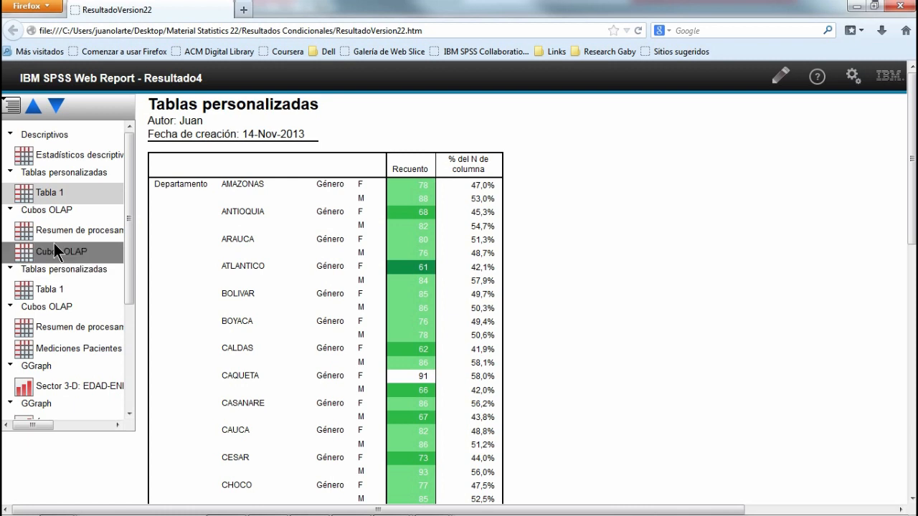
{"action": "left_click", "coordinate": [287, 175]}
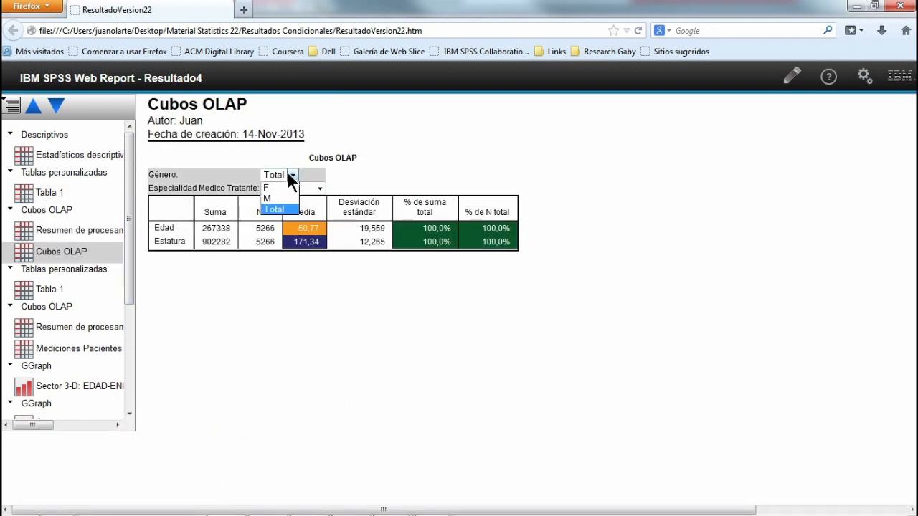
{"action": "left_click", "coordinate": [289, 201]}
{"action": "left_click", "coordinate": [320, 188]}
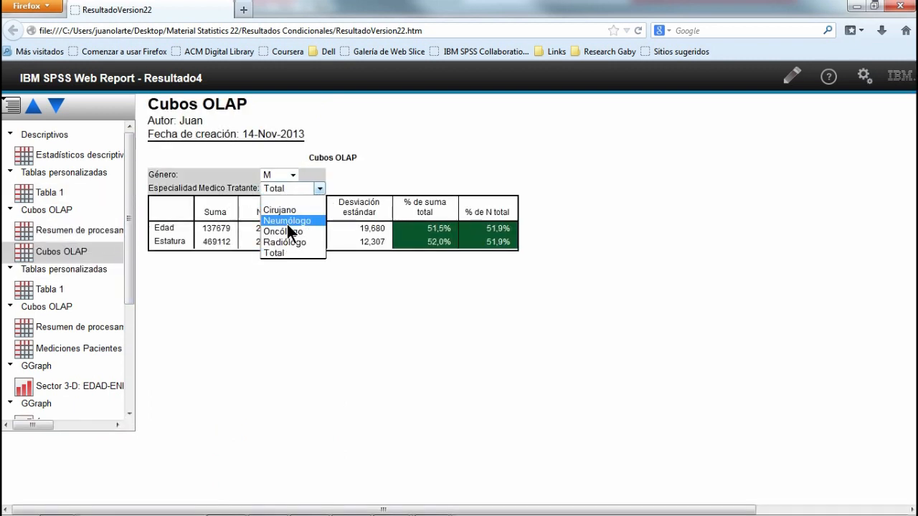
{"action": "left_click", "coordinate": [287, 221]}
{"action": "left_click", "coordinate": [319, 188]}
{"action": "left_click", "coordinate": [308, 241]}
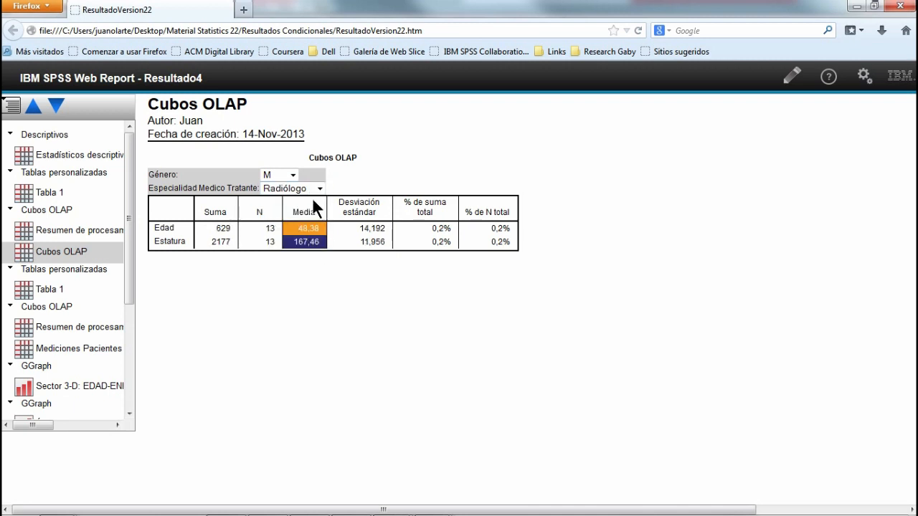
Step: View the same Cubos OLAP table for gender F, with the blank specialty category and with specialty Total
{"action": "left_click", "coordinate": [291, 175]}
{"action": "left_click", "coordinate": [285, 187]}
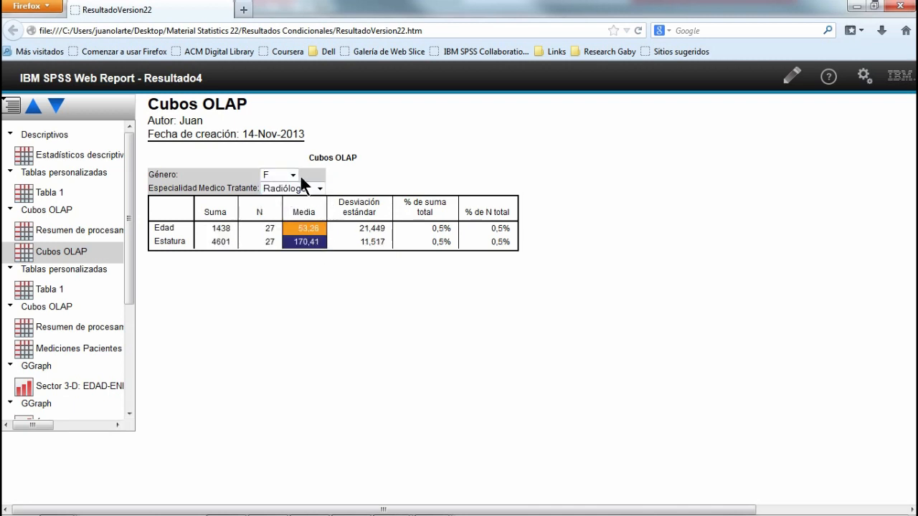
{"action": "left_click", "coordinate": [305, 189]}
{"action": "left_click", "coordinate": [300, 200]}
{"action": "left_click", "coordinate": [313, 190]}
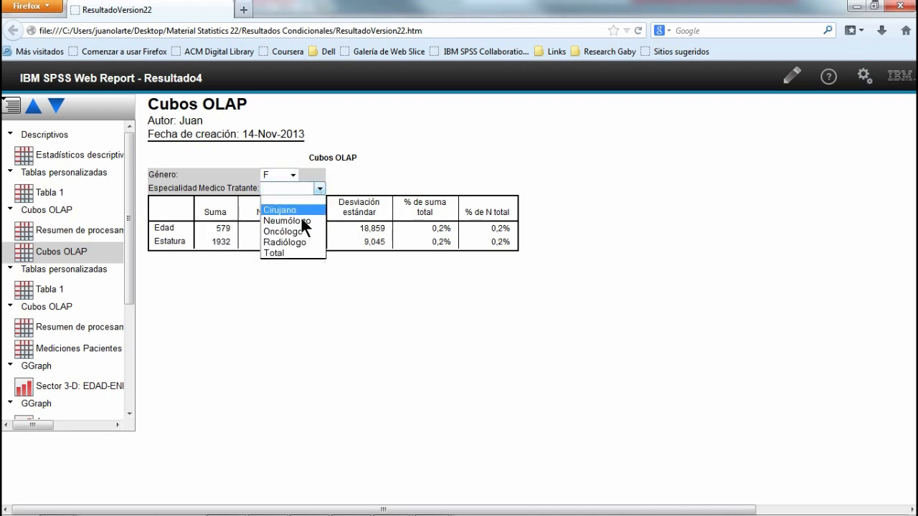
{"action": "left_click", "coordinate": [297, 253]}
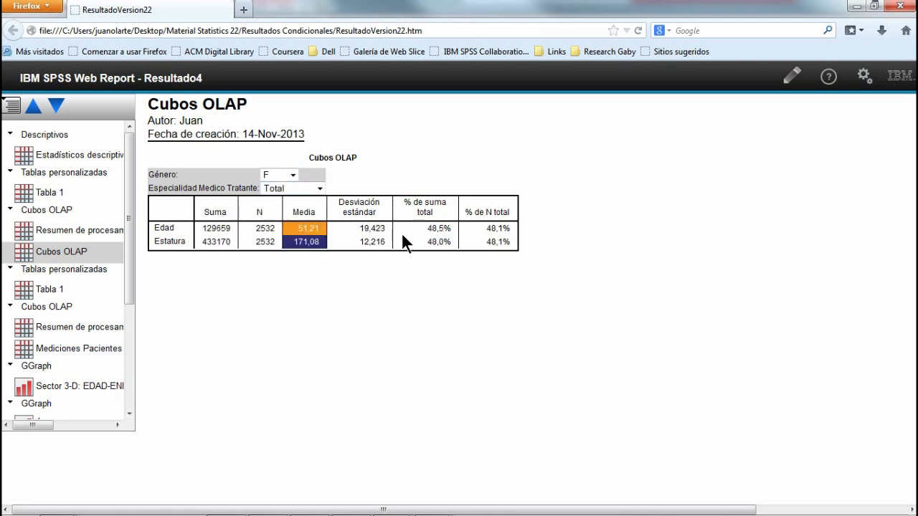
Step: Browse the report's second custom table, the 3-D pie chart and the remaining GGraph and Cubos OLAP items
{"action": "left_click", "coordinate": [69, 290]}
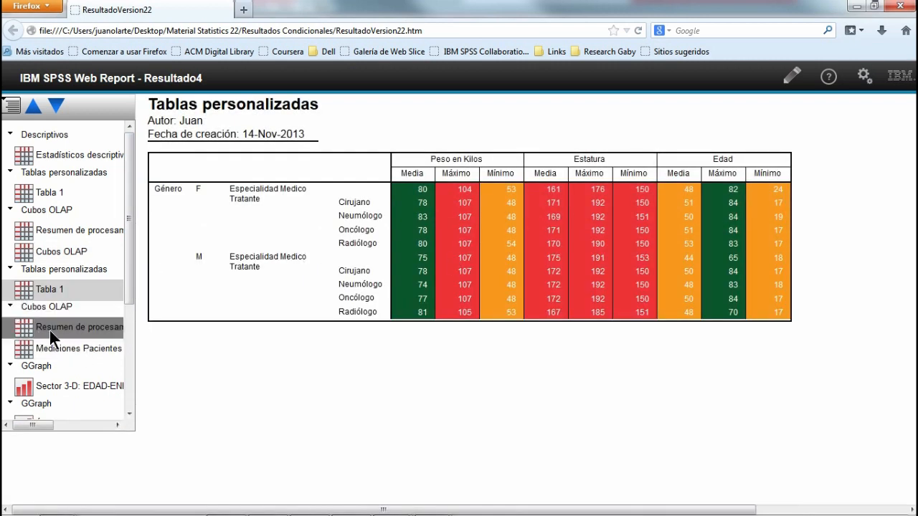
{"action": "left_click", "coordinate": [50, 330]}
{"action": "left_click", "coordinate": [57, 388]}
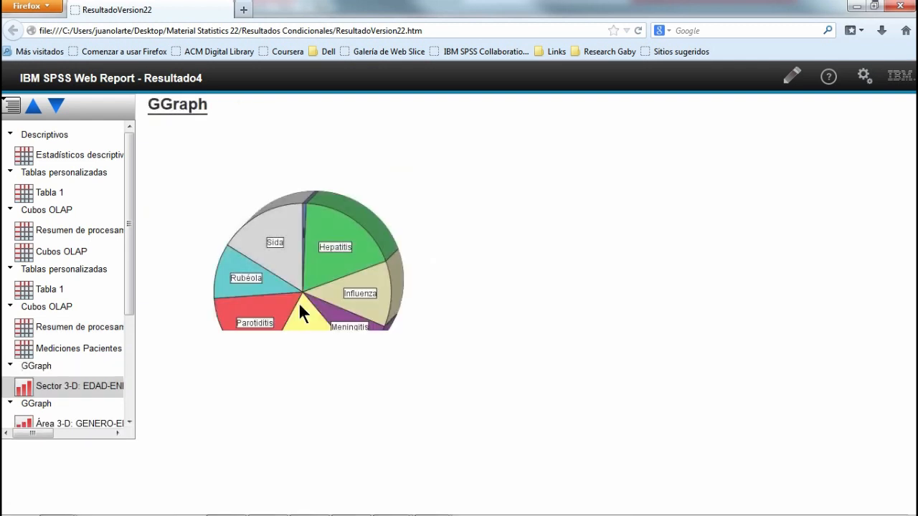
{"action": "left_click", "coordinate": [42, 408]}
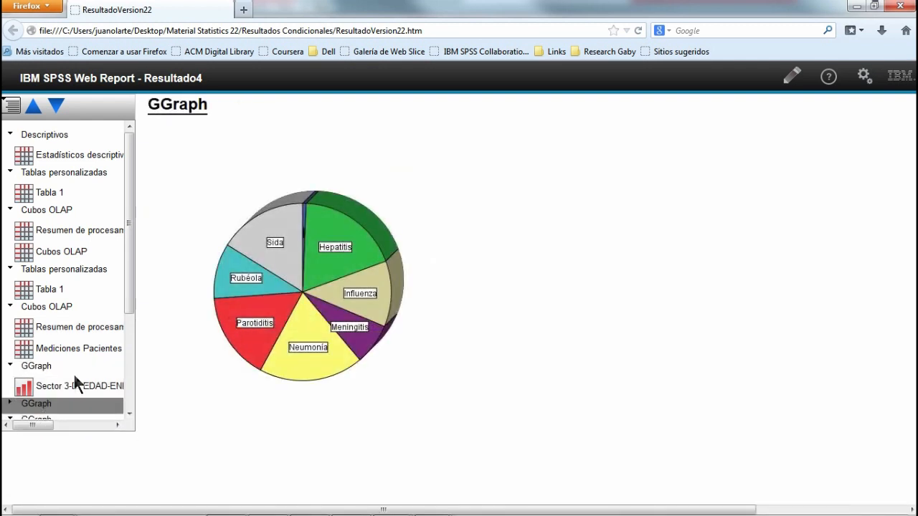
{"action": "left_click_drag", "start_coordinate": [129, 301], "coordinate": [144, 372]}
{"action": "left_click", "coordinate": [74, 324]}
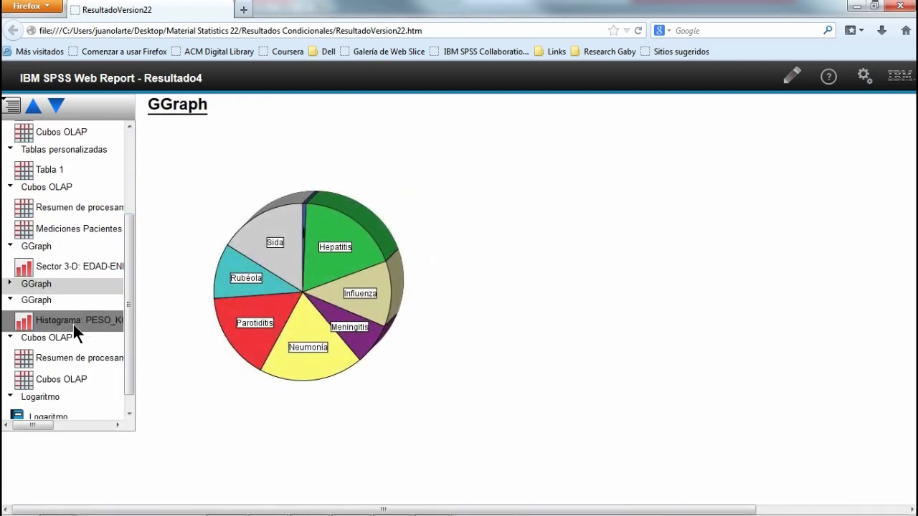
{"action": "left_click", "coordinate": [80, 363]}
{"action": "left_click", "coordinate": [79, 379]}
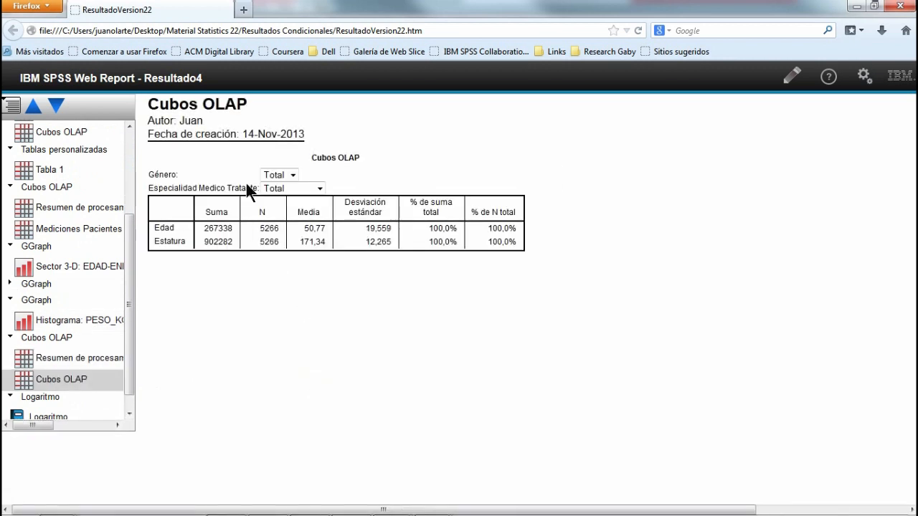
Step: Revisit the second custom table, the first Cubos OLAP table and the descriptive statistics, ending on the Mediciones Pacientes table
{"action": "left_click", "coordinate": [91, 210]}
{"action": "left_click", "coordinate": [77, 165]}
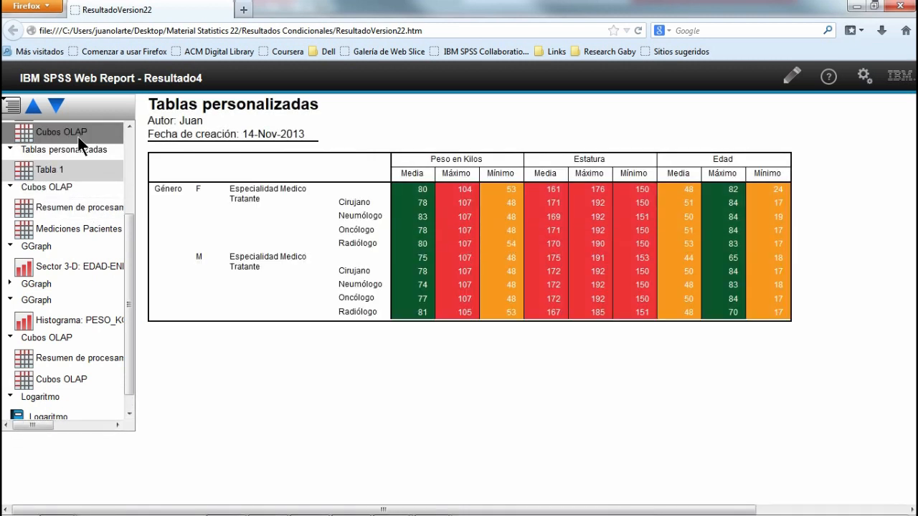
{"action": "left_click", "coordinate": [78, 137]}
{"action": "scroll", "coordinate": [100, 229], "scroll_direction": "up", "scroll_amount": 3}
{"action": "left_click", "coordinate": [58, 159]}
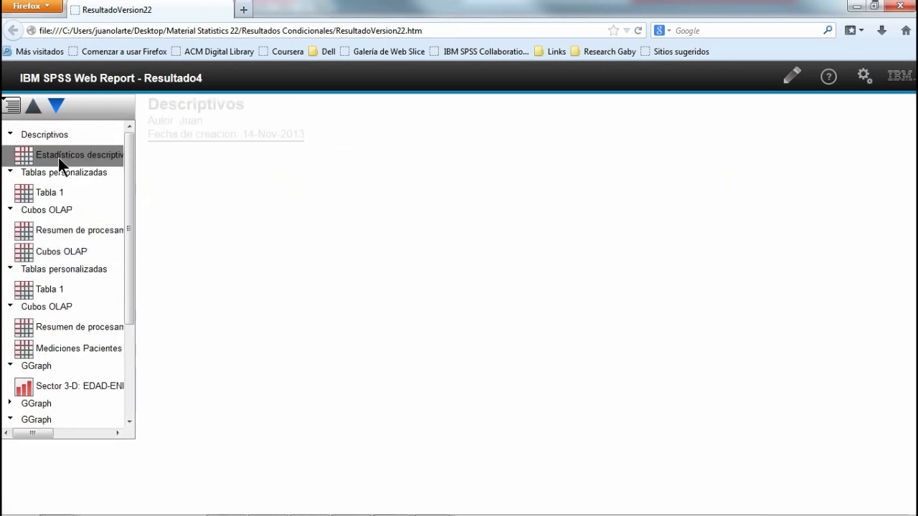
{"action": "left_click", "coordinate": [57, 330]}
{"action": "left_click", "coordinate": [61, 348]}
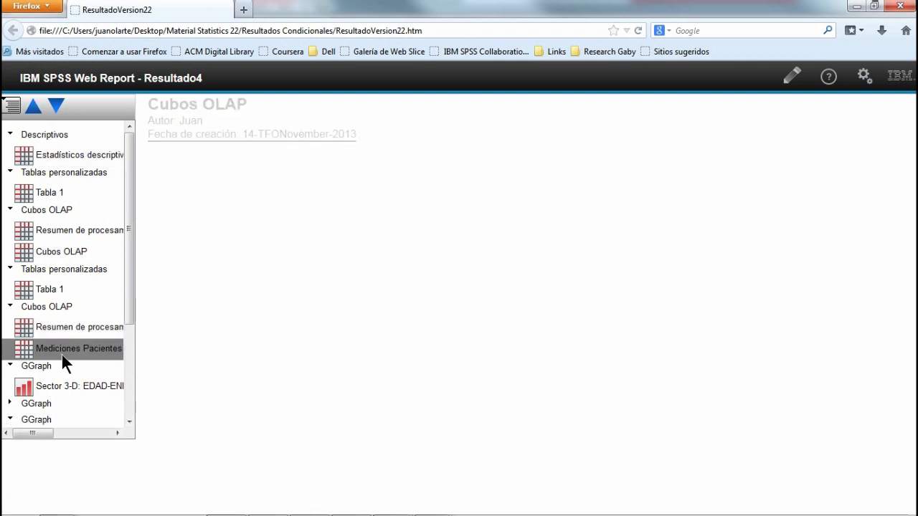
Step: Collapse the Descriptivos group in the report outline, and hide and redisplay the outline
{"action": "left_click", "coordinate": [53, 140]}
{"action": "left_click", "coordinate": [14, 108]}
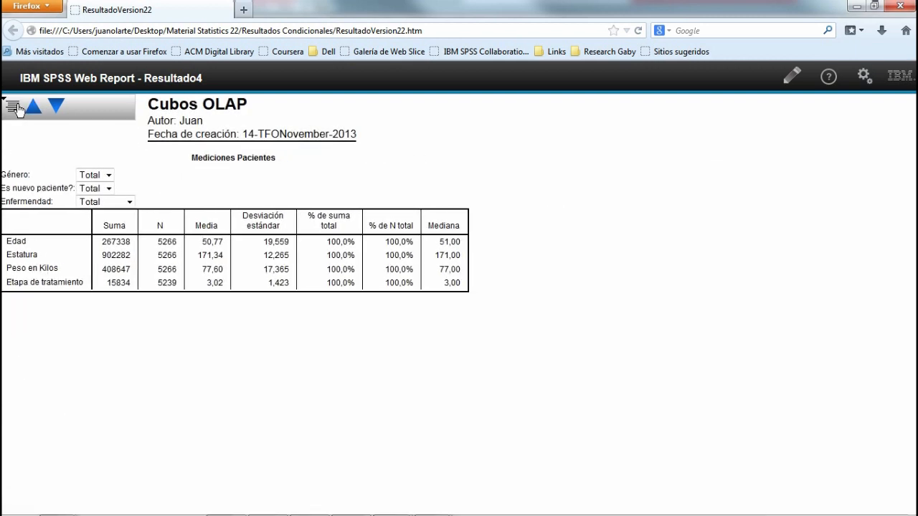
{"action": "left_click", "coordinate": [15, 107]}
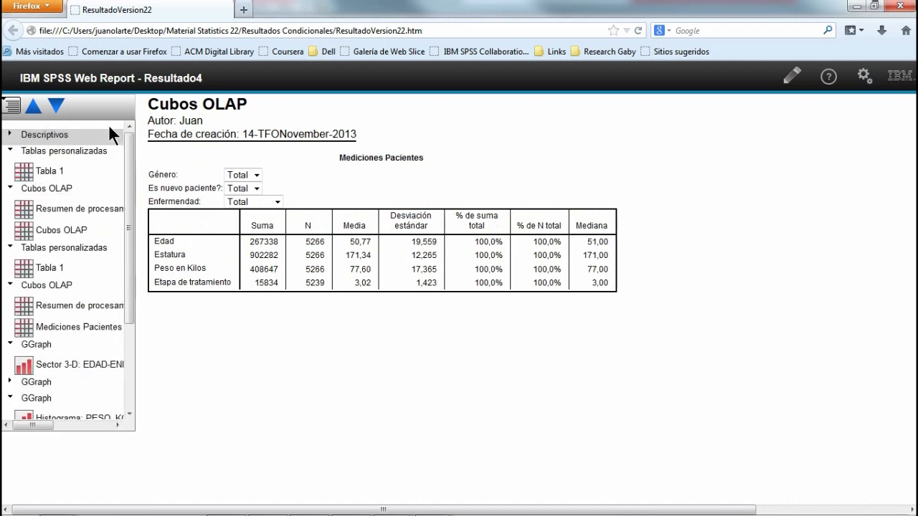
Step: Enable editing in the web report, transpose the Mediciones Pacientes table's rows and columns, and transpose them back
{"action": "left_click", "coordinate": [798, 74]}
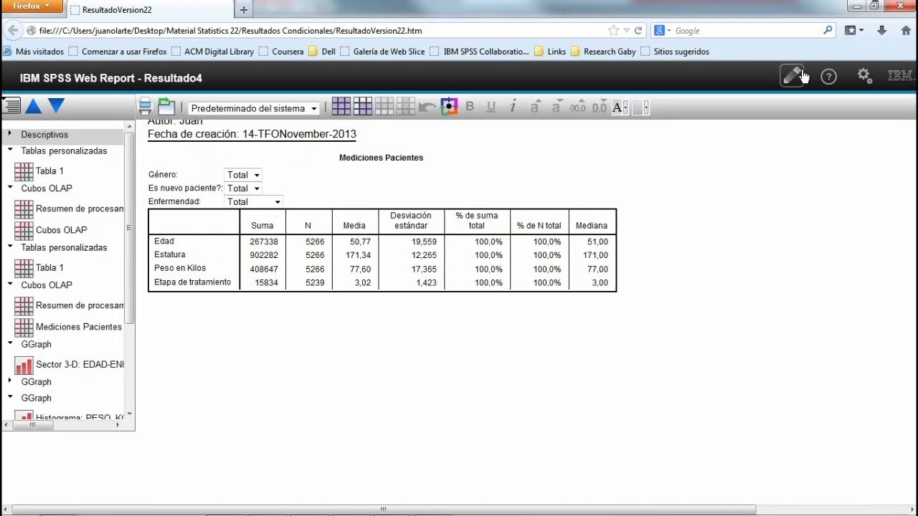
{"action": "left_click", "coordinate": [793, 76]}
{"action": "left_click", "coordinate": [330, 223]}
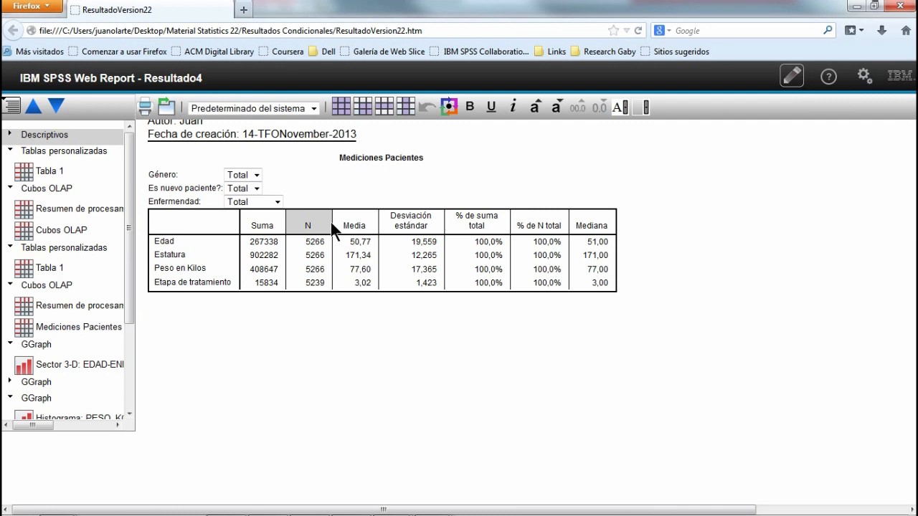
{"action": "left_click", "coordinate": [447, 109]}
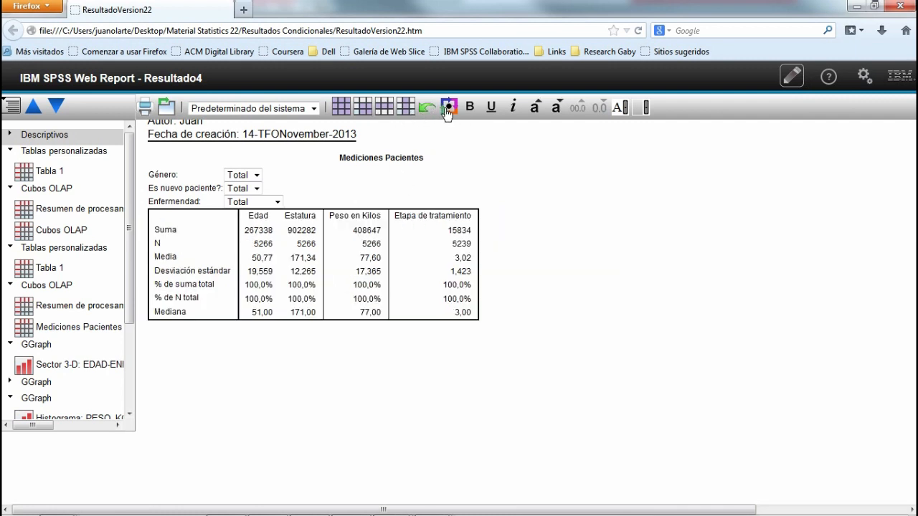
{"action": "left_click", "coordinate": [447, 109]}
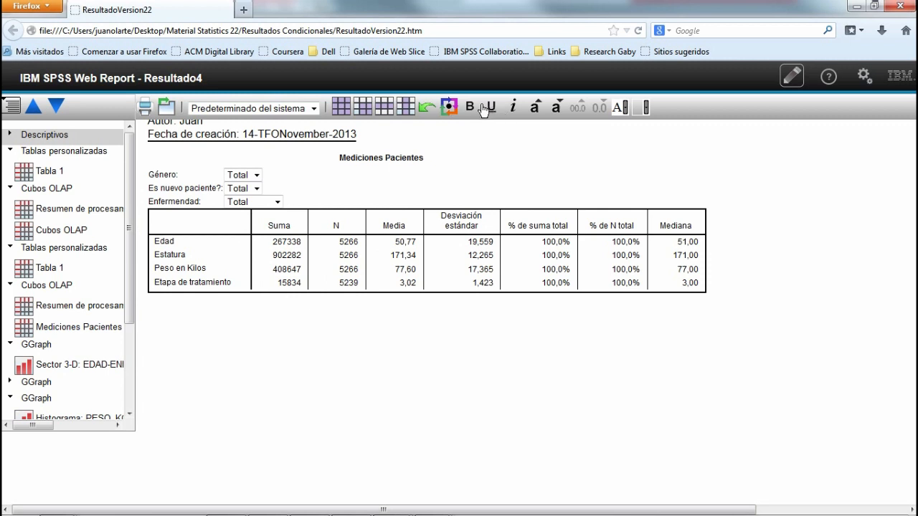
Step: Make the N column heading bold and enlarge the font of the Peso en Kilos mean by five increments
{"action": "left_click", "coordinate": [320, 230]}
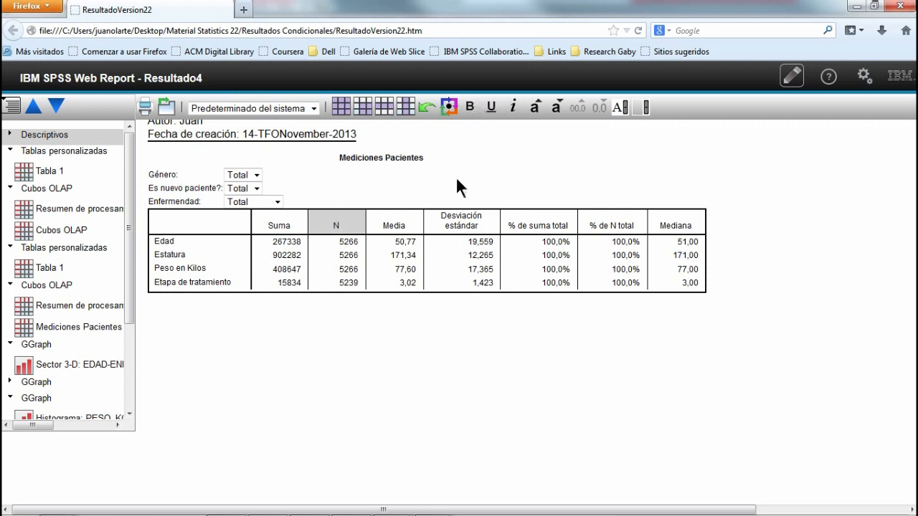
{"action": "left_click", "coordinate": [395, 271]}
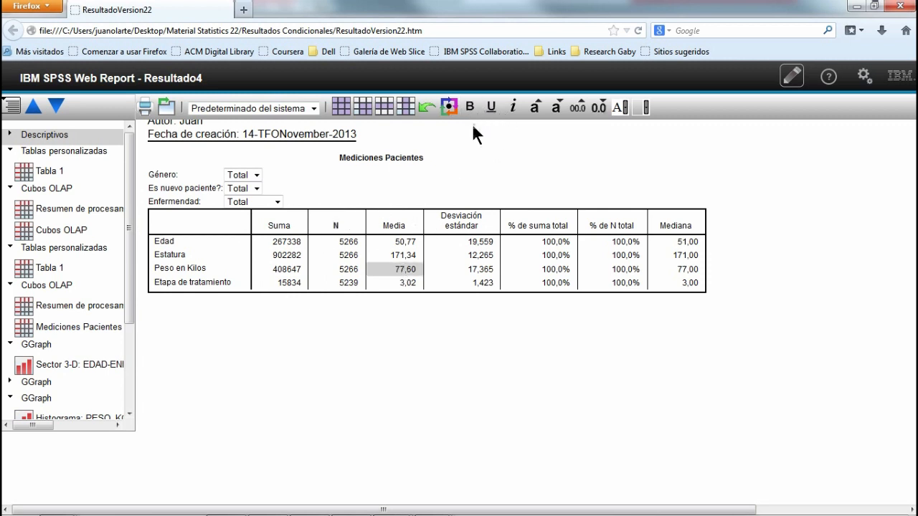
{"action": "left_click", "coordinate": [534, 109]}
{"action": "left_click", "coordinate": [534, 109]}
{"action": "left_click", "coordinate": [535, 109]}
{"action": "left_click", "coordinate": [534, 109]}
{"action": "left_click", "coordinate": [534, 109]}
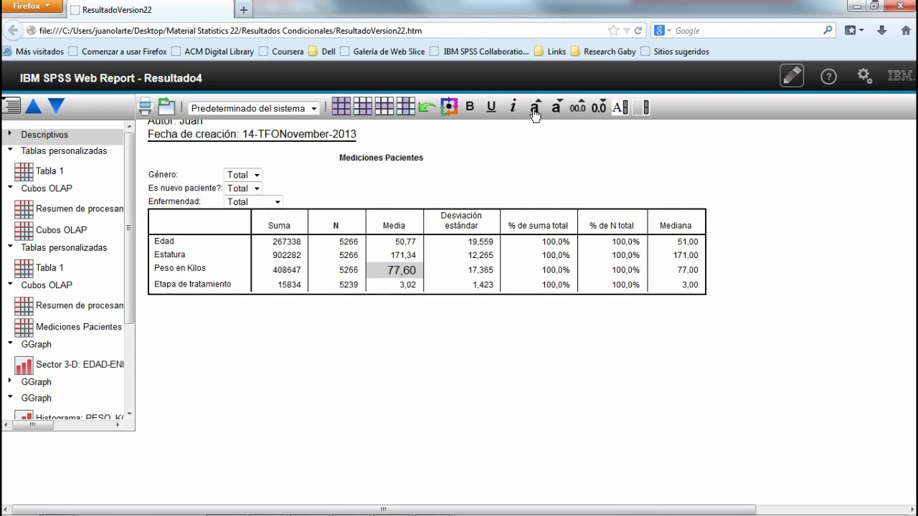
Step: Select the entire Mediciones Pacientes table for formatting, including its title, filters, headings and data
{"action": "left_click", "coordinate": [342, 109]}
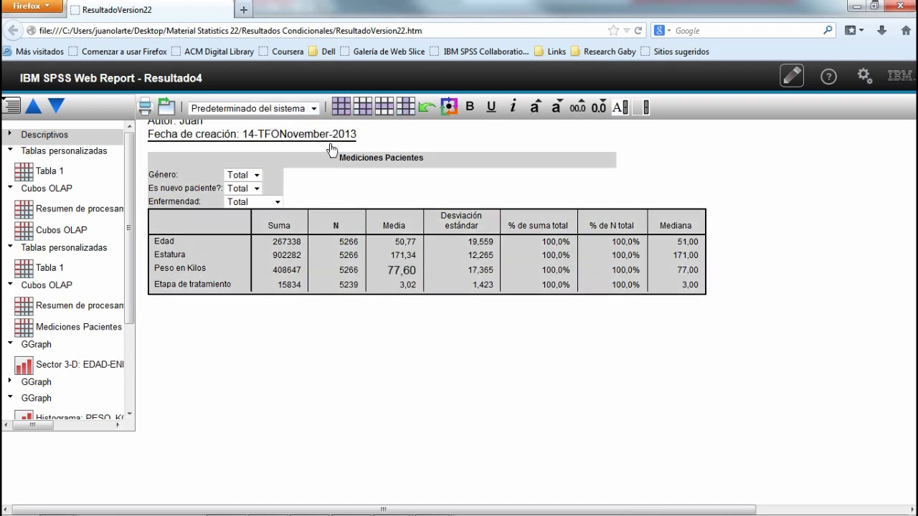